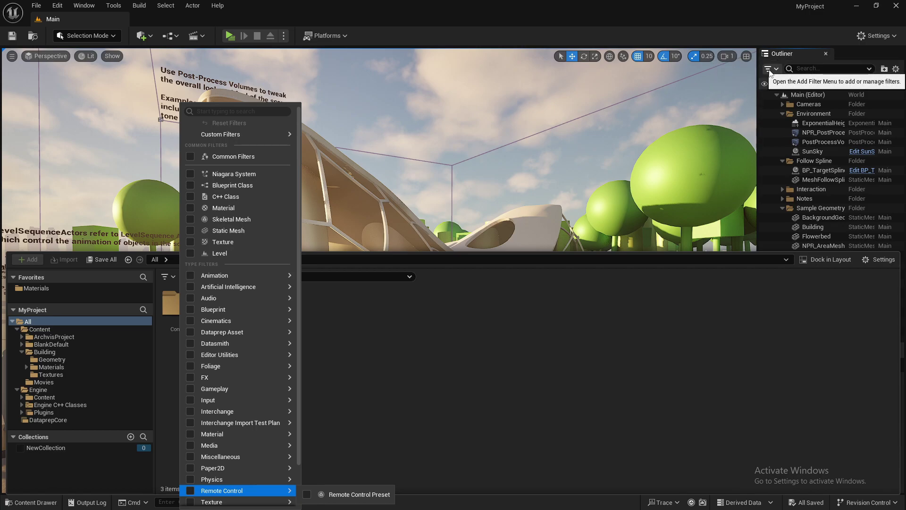
- Filter the assets of the whole project by Static Mesh
click(472, 356)
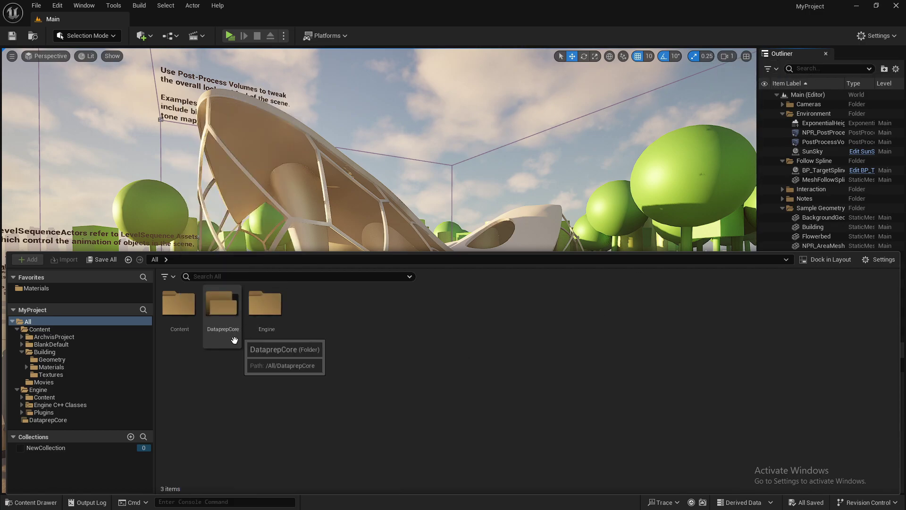
click(174, 279)
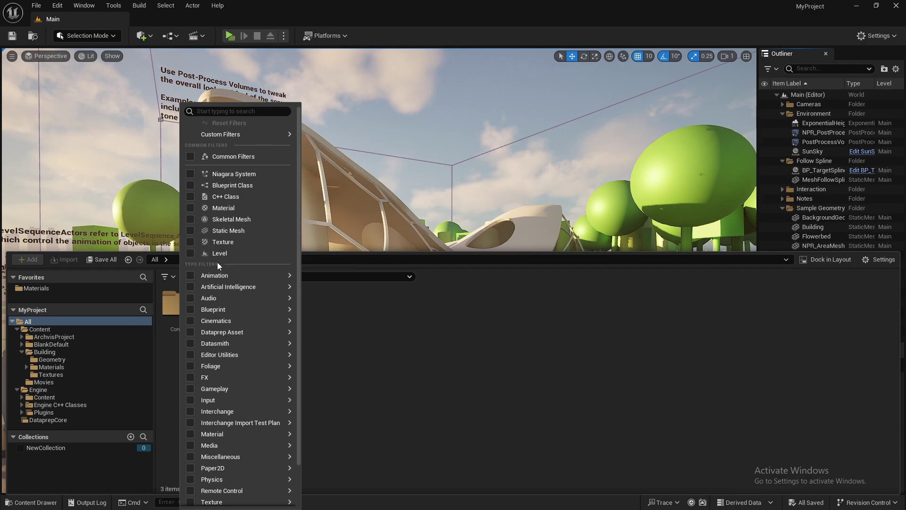
mouse_move(239, 276)
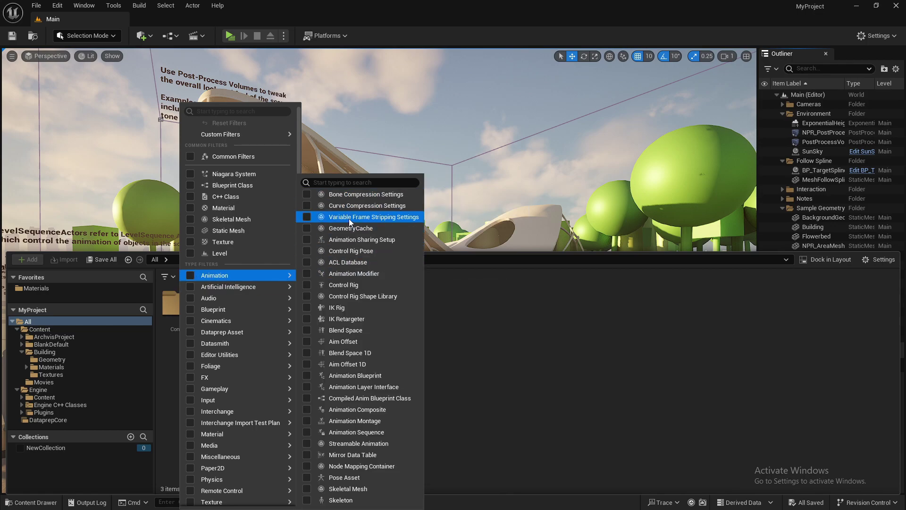
mouse_move(236, 309)
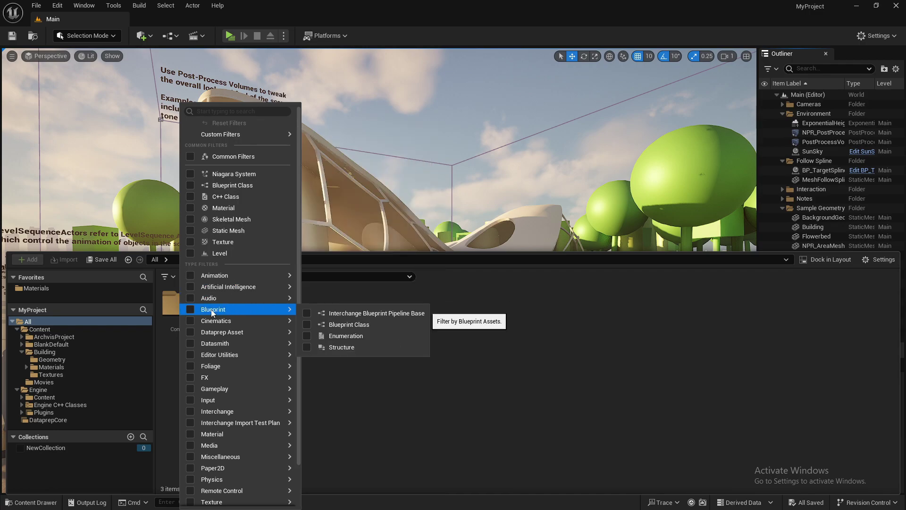
mouse_move(237, 433)
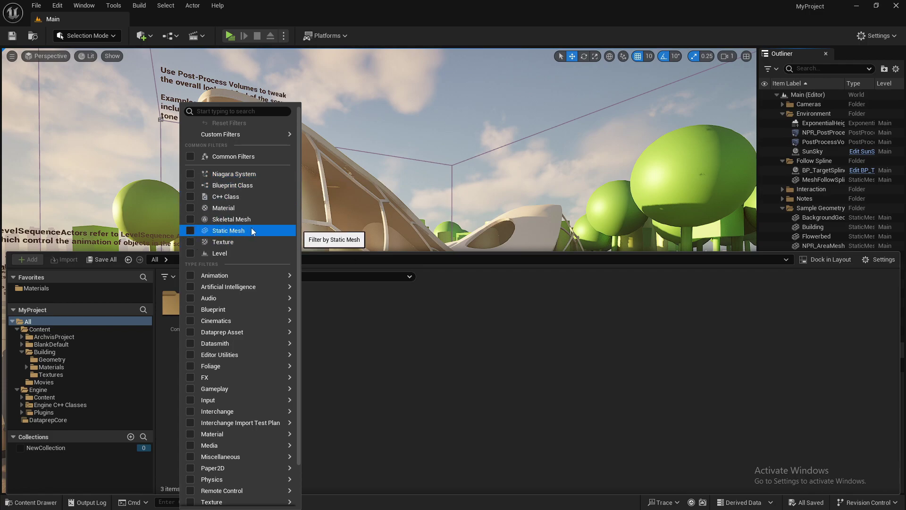
click(191, 231)
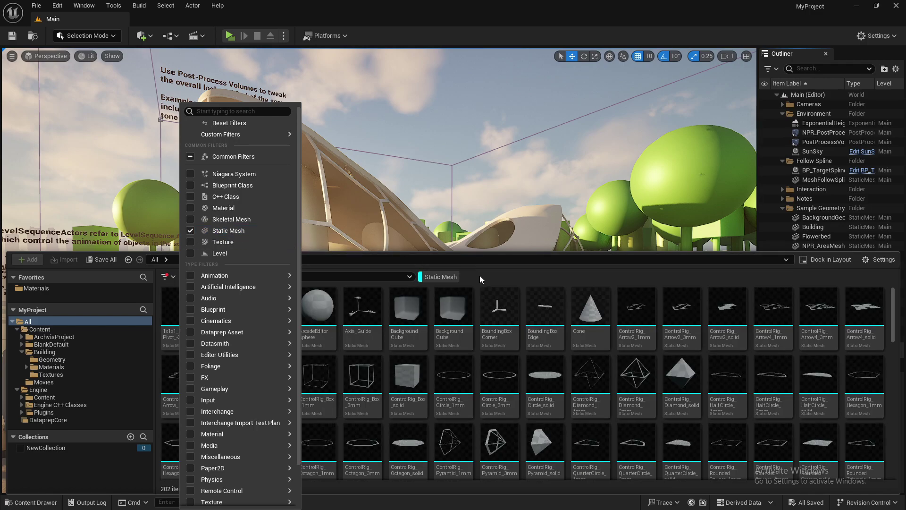
click(480, 278)
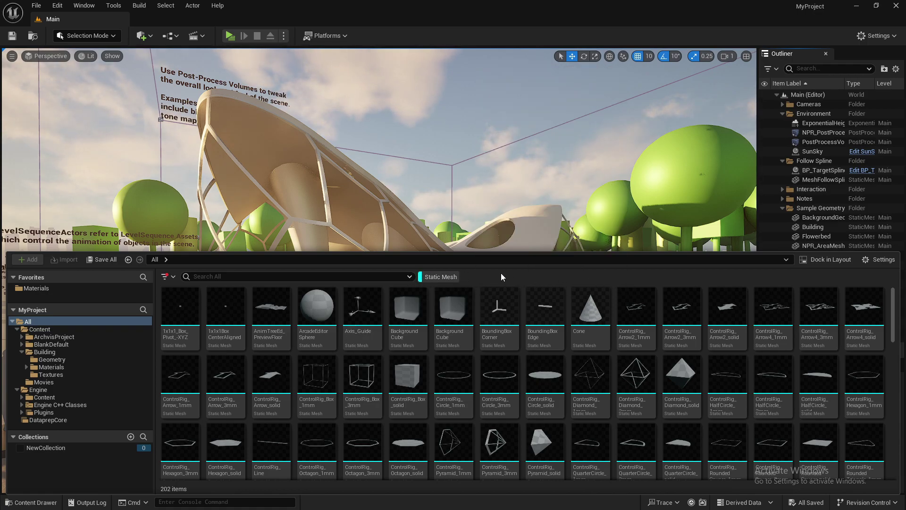
- Switch the asset filter display to Vertical and back to Horizontal
click(872, 262)
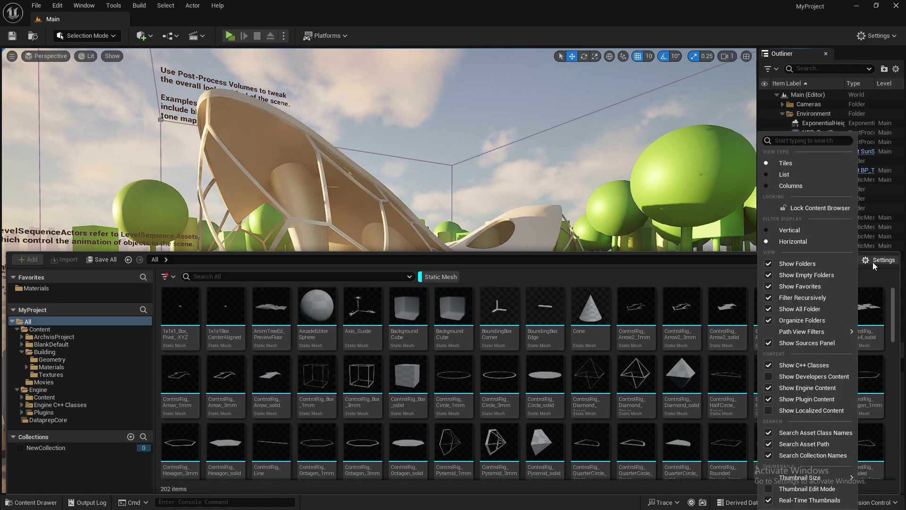
click(768, 231)
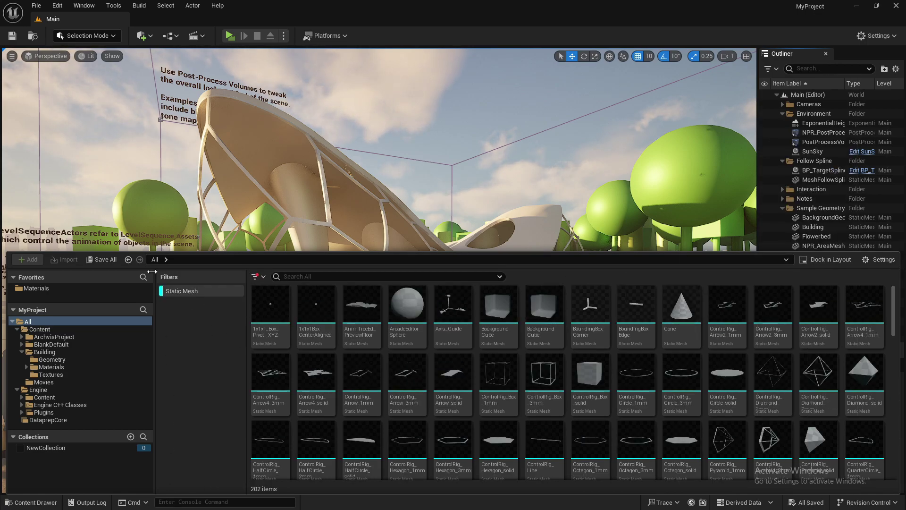
click(878, 260)
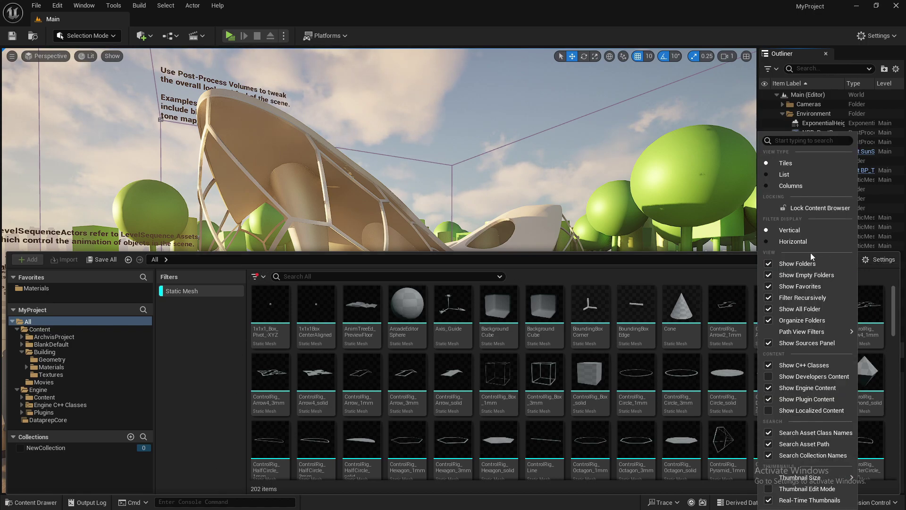
click(766, 242)
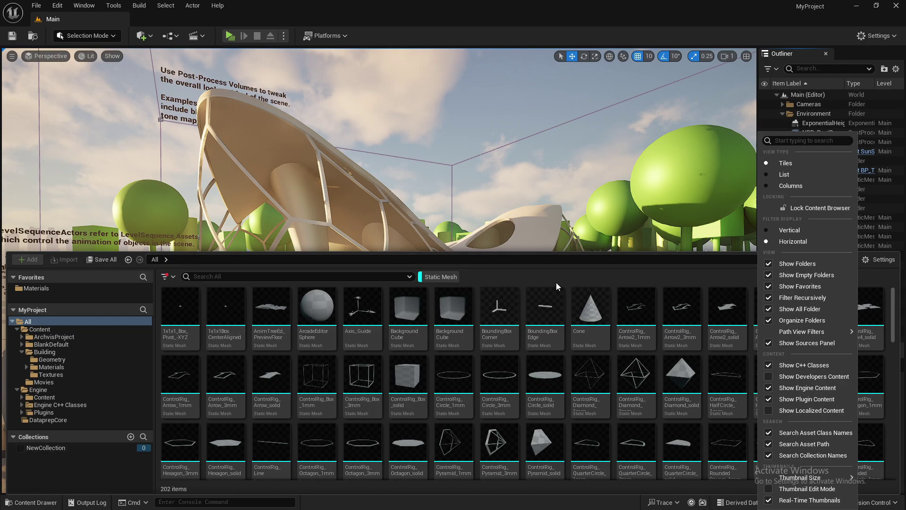
click(509, 283)
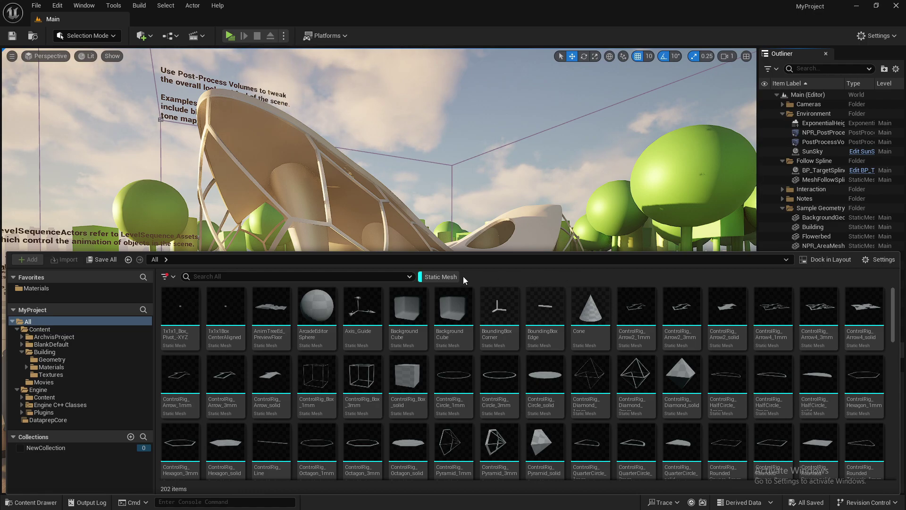
- Add a Material Instance filter from the Material types alongside Static Mesh and browse the combined assets
click(167, 276)
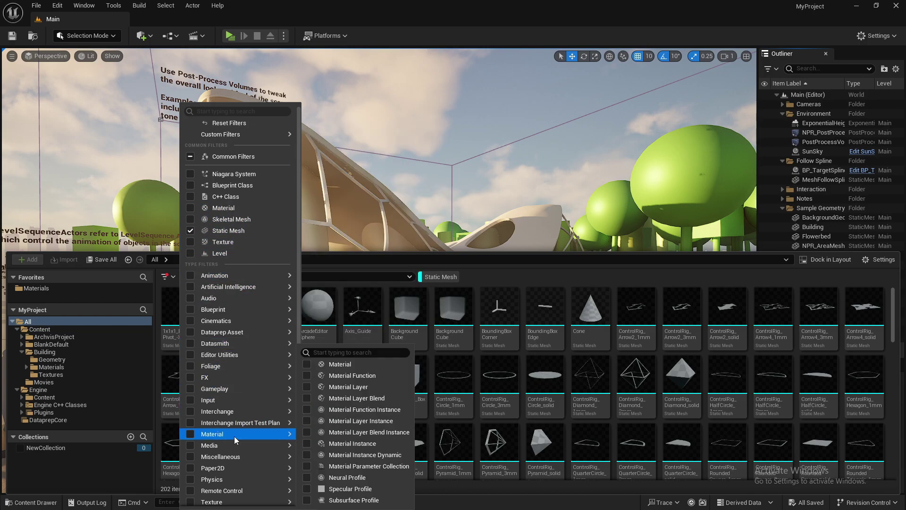
click(306, 444)
click(565, 275)
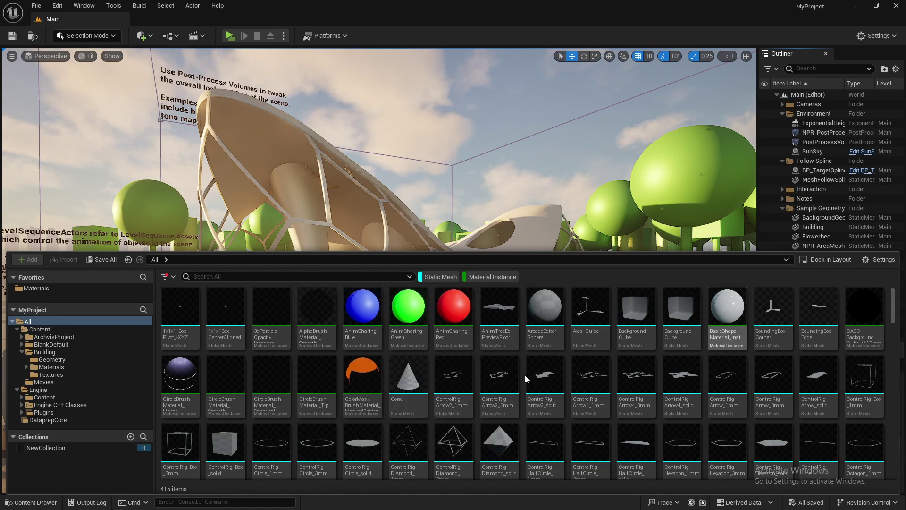
scroll(572, 357, down, 3)
scroll(680, 369, up, 2)
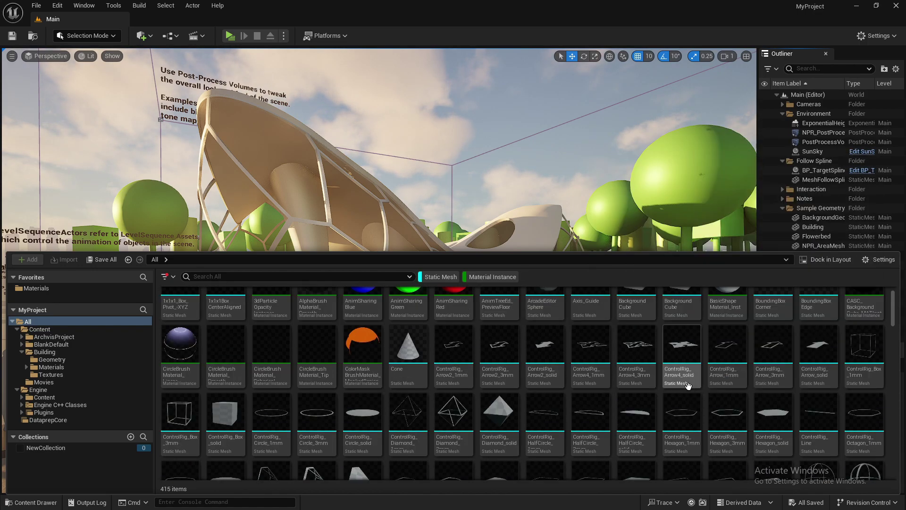
scroll(674, 377, up, 1)
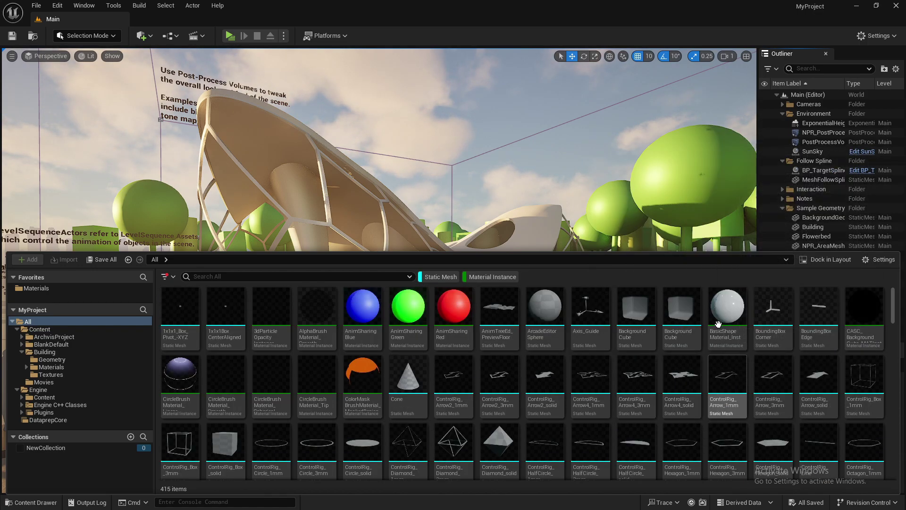
- Turn off the Static Mesh filter and look through the project's material instances
click(434, 279)
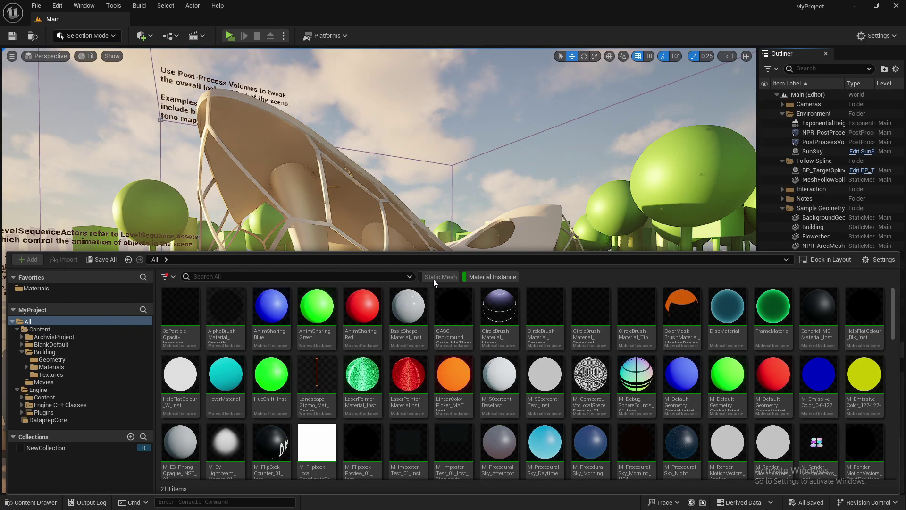
scroll(374, 334, down, 5)
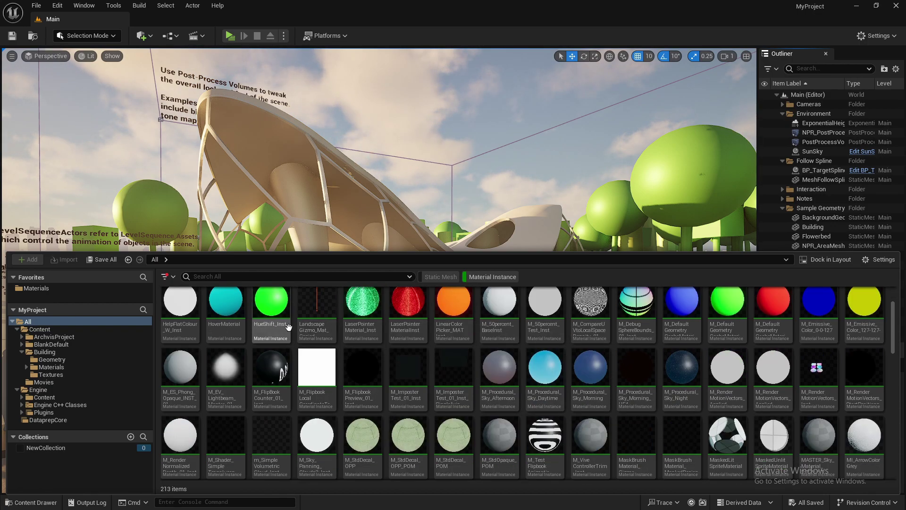
scroll(416, 307, down, 3)
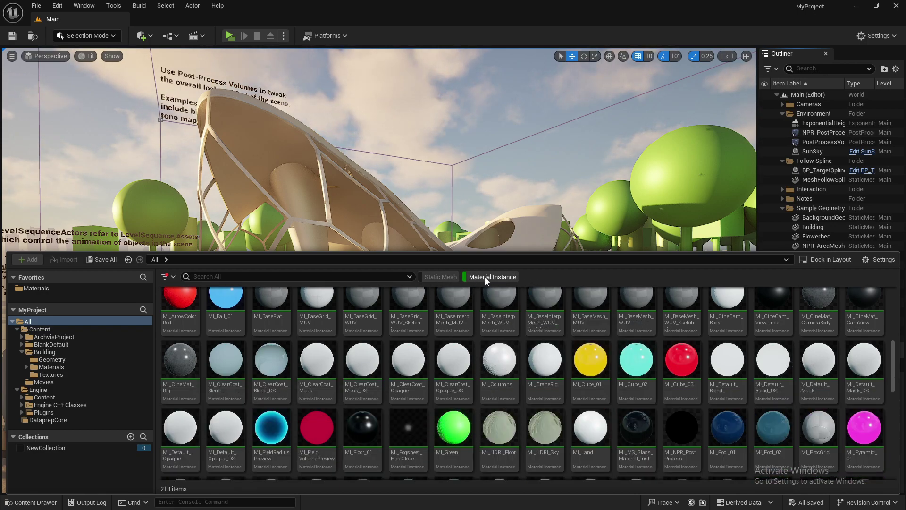
scroll(499, 290, down, 10)
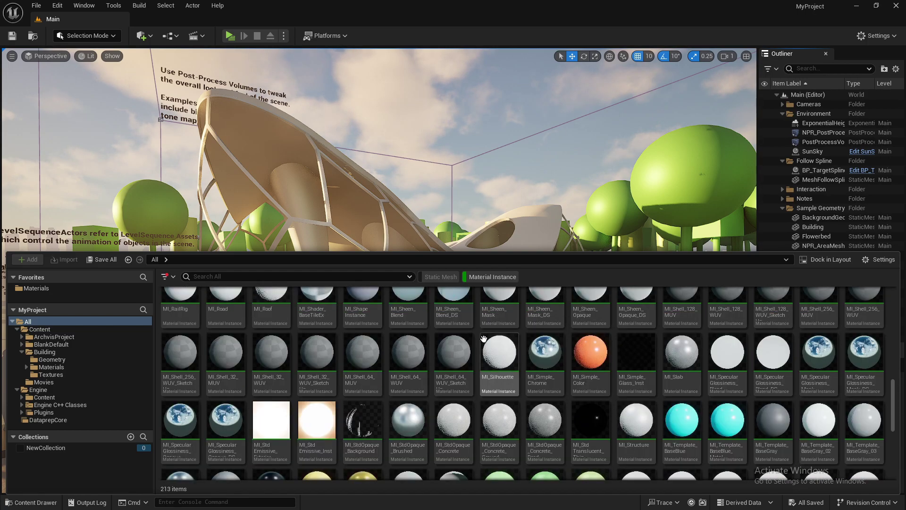
scroll(481, 365, up, 10)
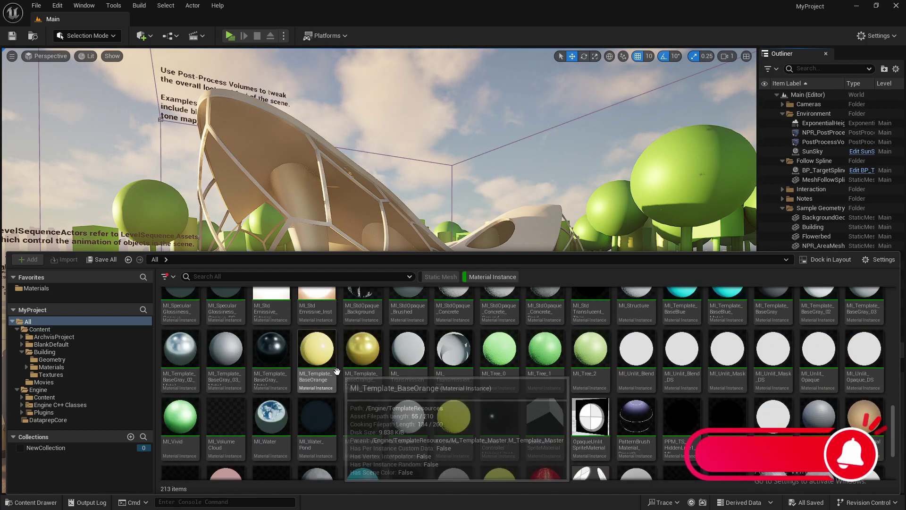
scroll(336, 371, up, 4)
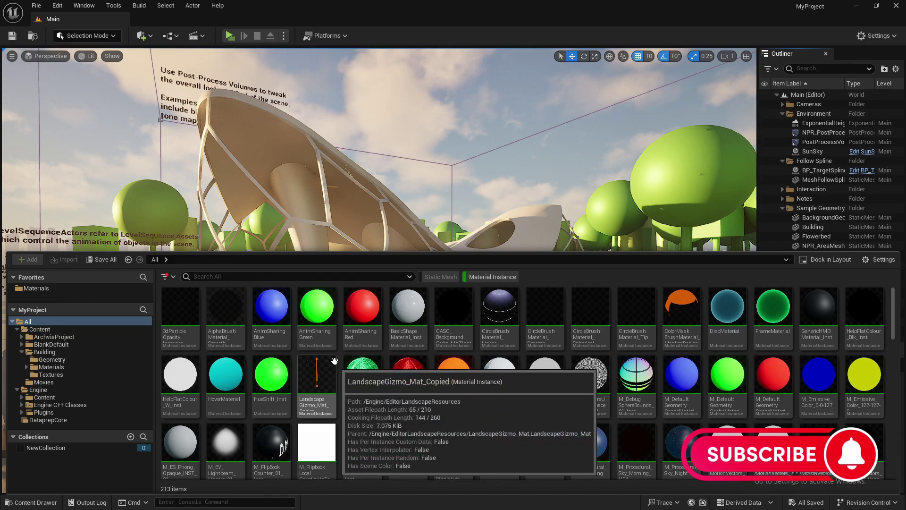
- Turn off the Material Instance filter and show the contents of the project's Content folder
click(477, 277)
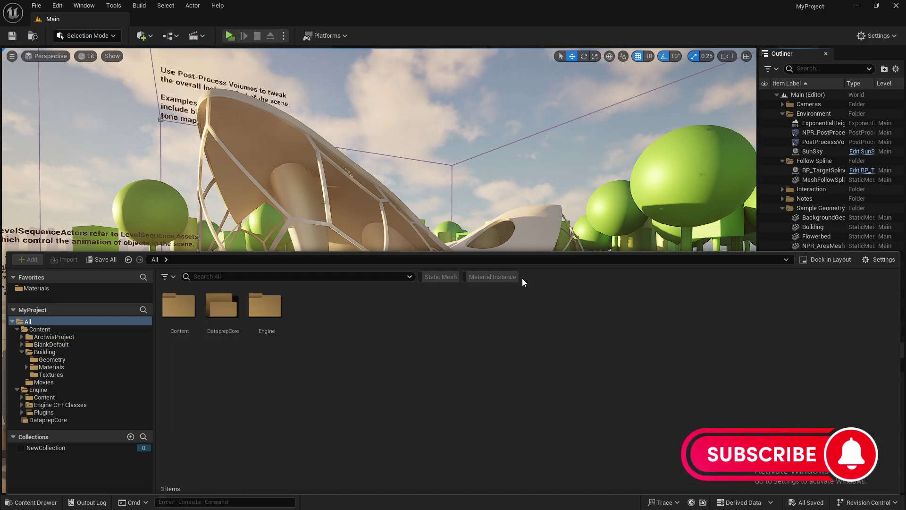
click(38, 329)
click(70, 337)
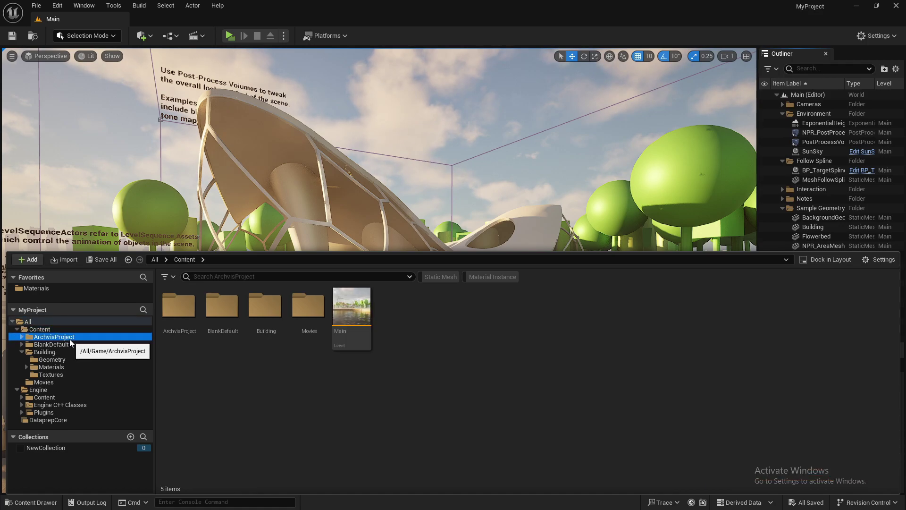
click(25, 330)
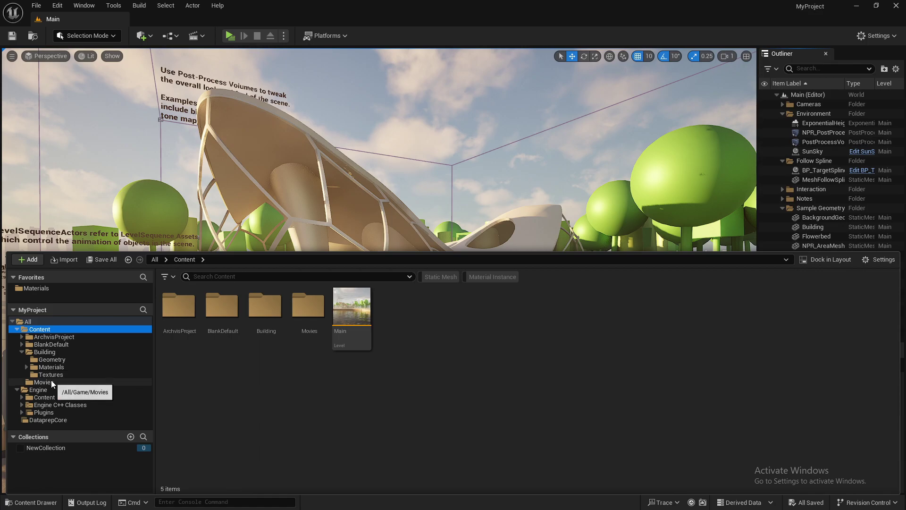
- Collapse the Content folder tree, then open the Engine folder with its subfolders expanded
click(16, 390)
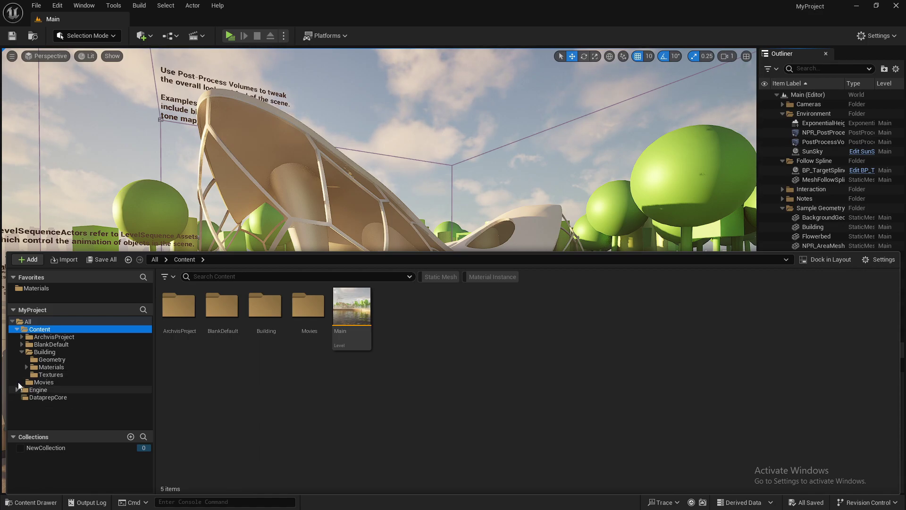
click(17, 329)
click(37, 337)
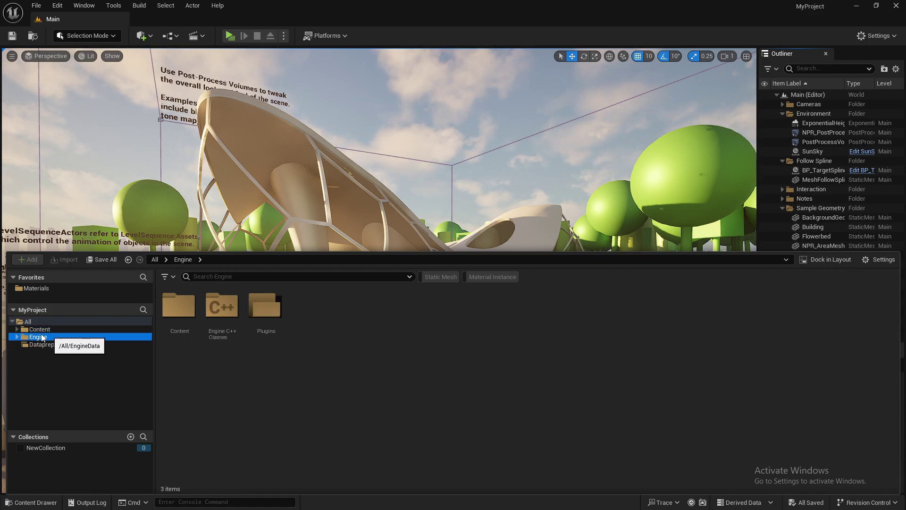
click(17, 337)
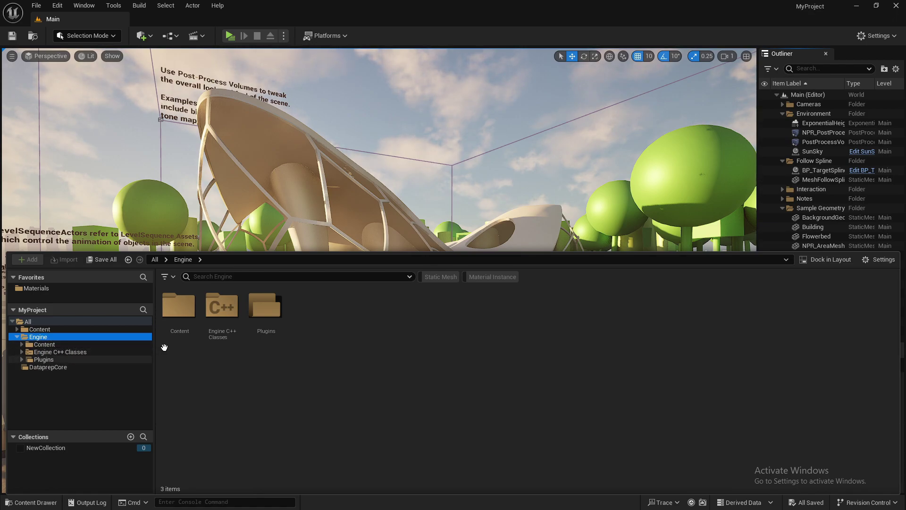
- Reactivate the Static Mesh filter in the Engine folder and look through its meshes
click(440, 278)
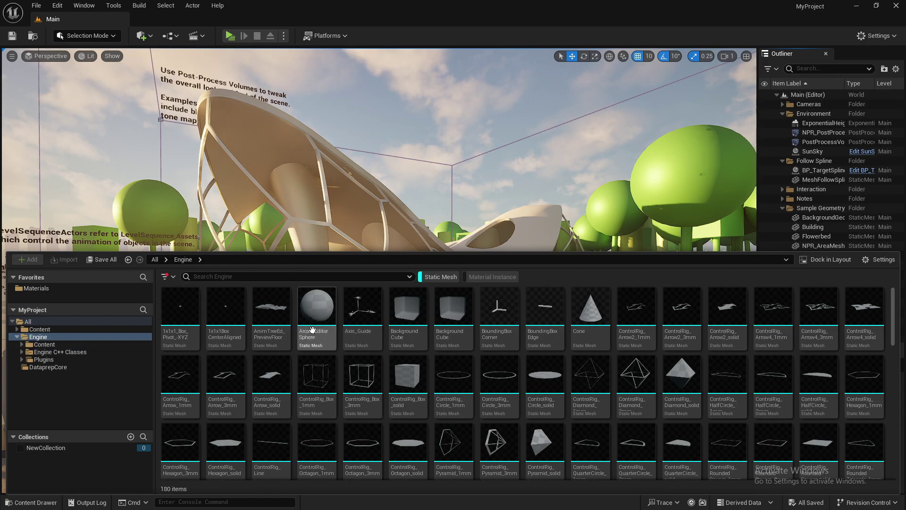
scroll(314, 334, down, 5)
scroll(314, 334, down, 2)
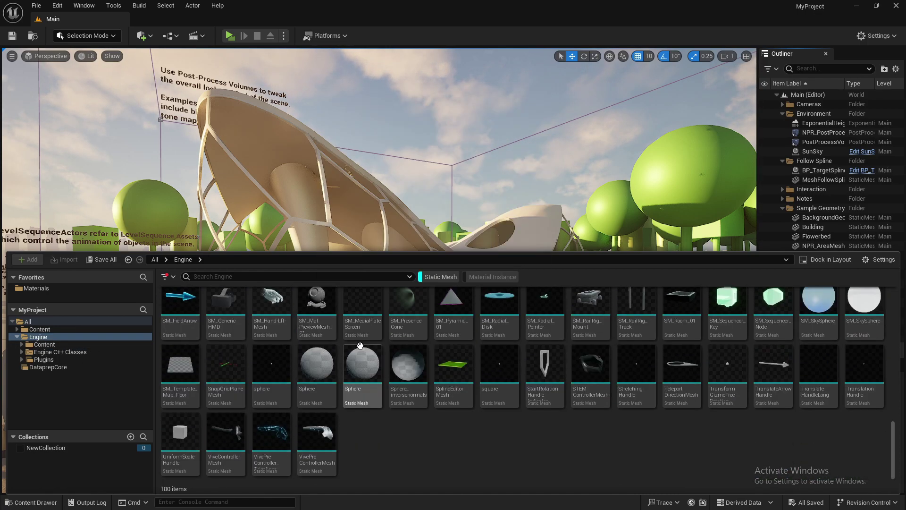
scroll(302, 359, up, 4)
scroll(298, 364, up, 4)
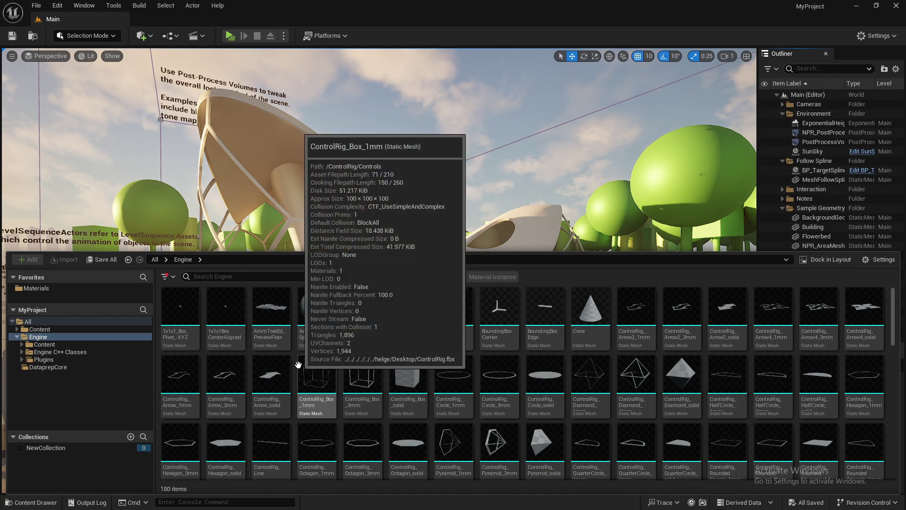
- Collapse the Engine folder and show only the static meshes in the Content folder, leaving its subfolders collapsed
click(18, 337)
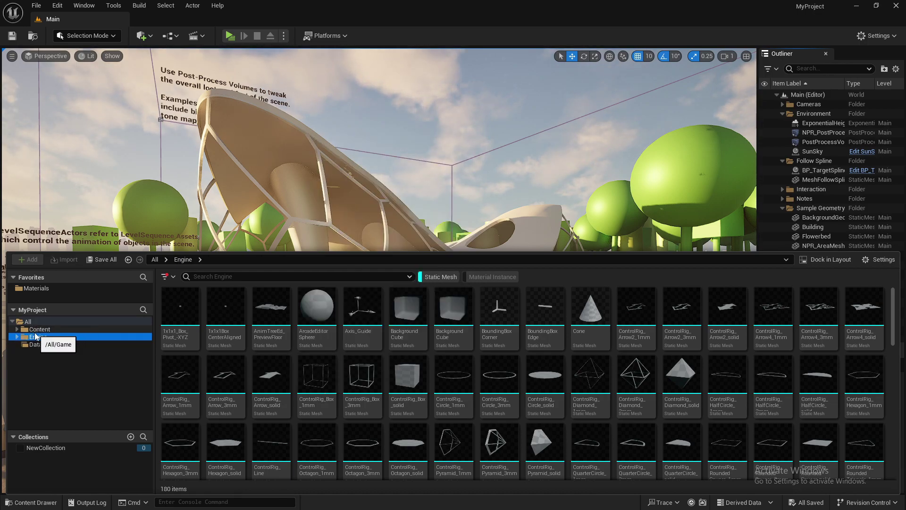
click(30, 330)
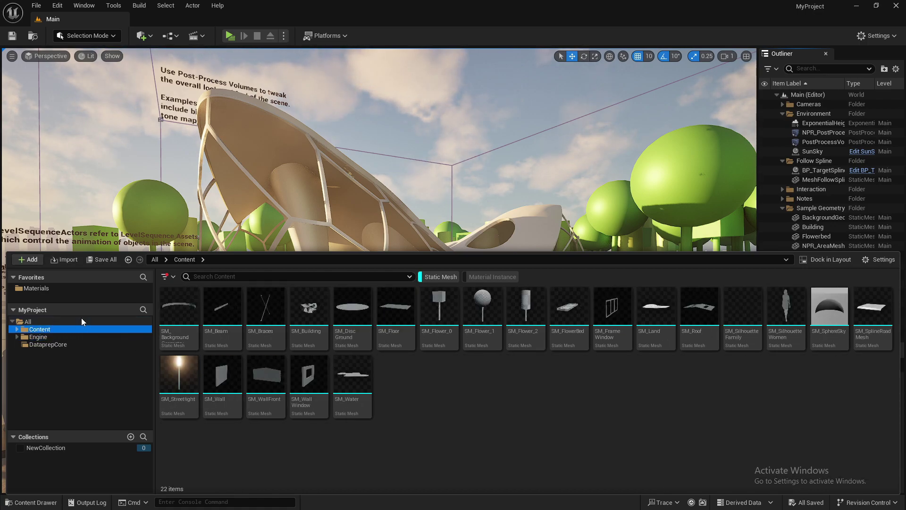
click(16, 330)
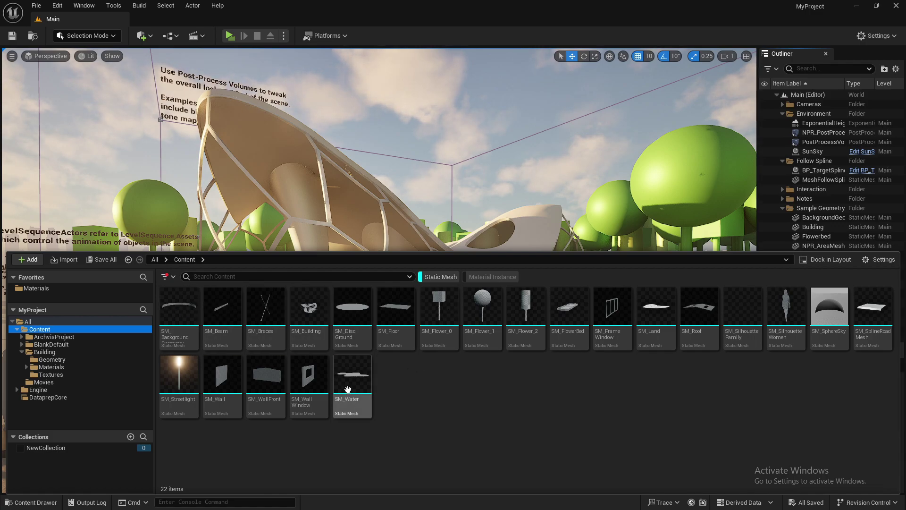
click(16, 331)
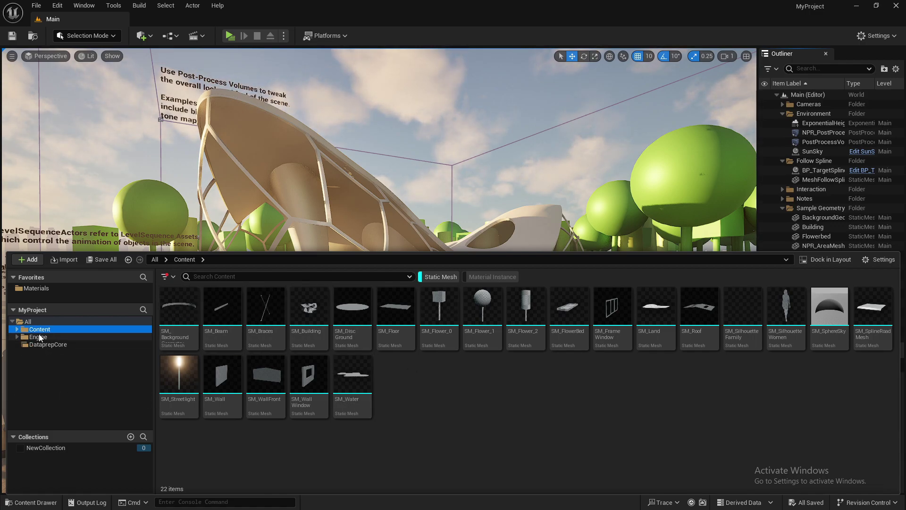
- Expand the Content folder tree, check its Textures folder for static meshes, and show the static meshes across the All folder
click(16, 330)
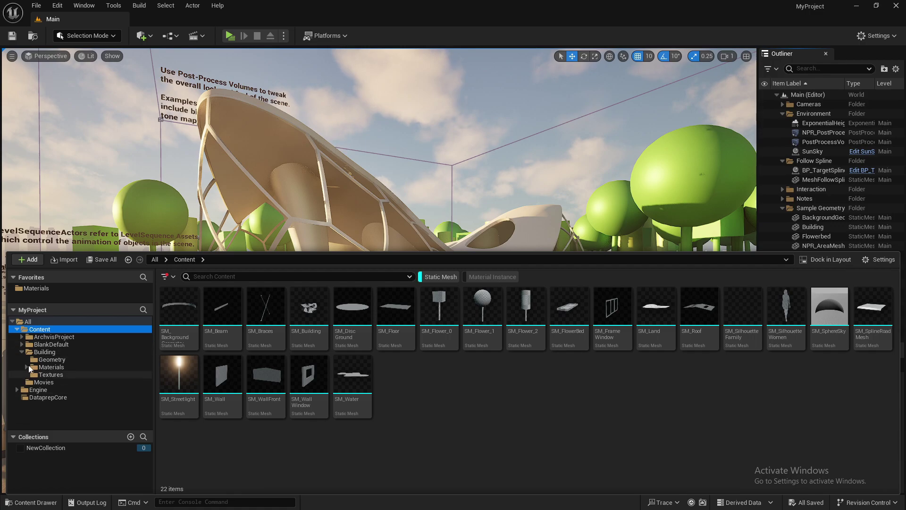
click(54, 375)
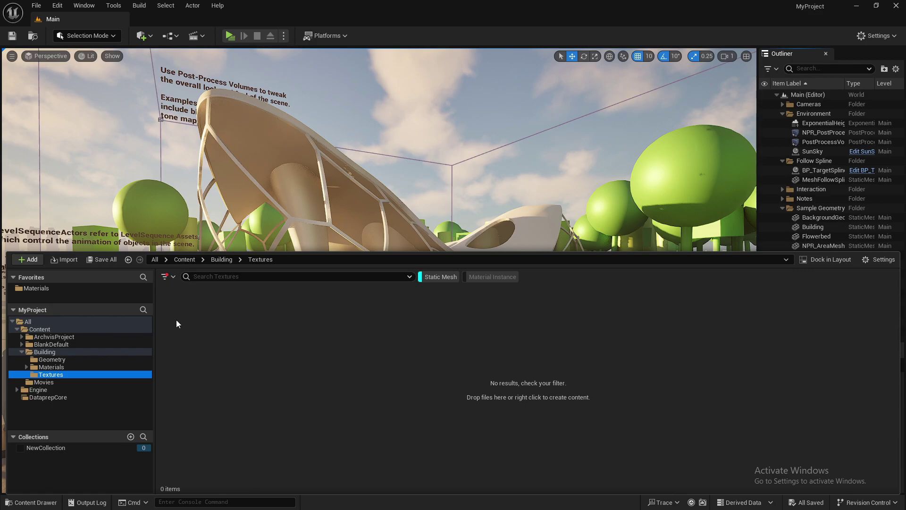
click(25, 322)
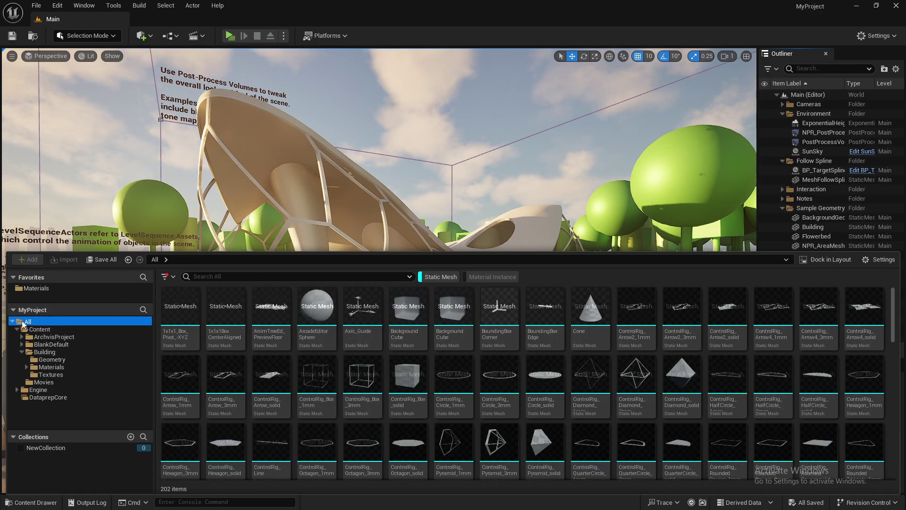
click(12, 321)
click(12, 321)
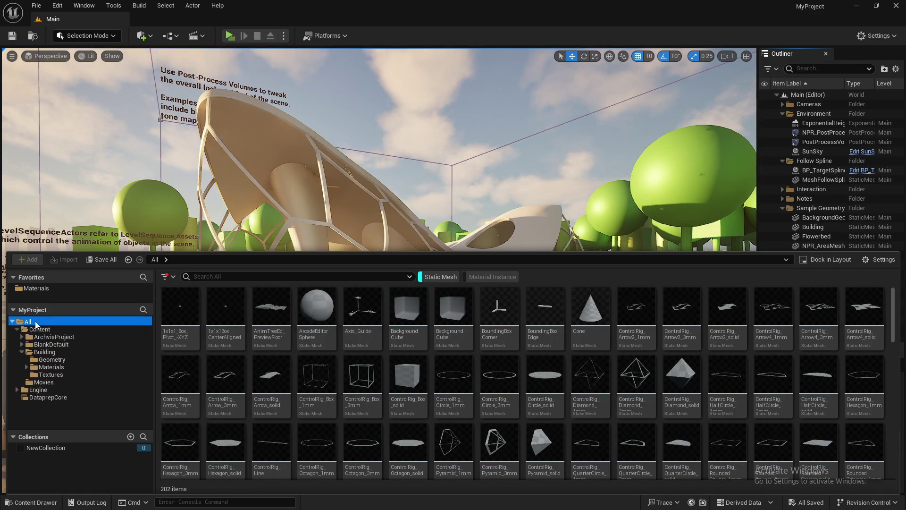
- Turn the Show All Folder view option off and back on, and return to the All folder
click(877, 261)
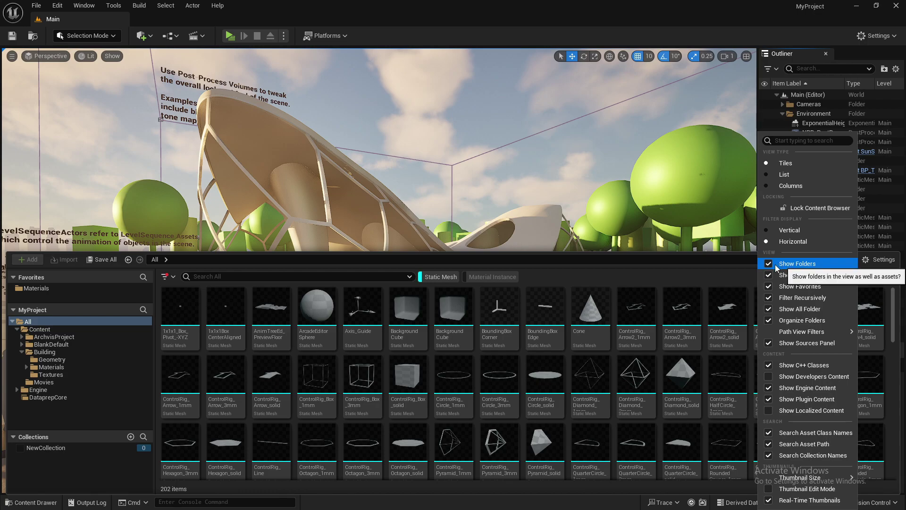
click(768, 310)
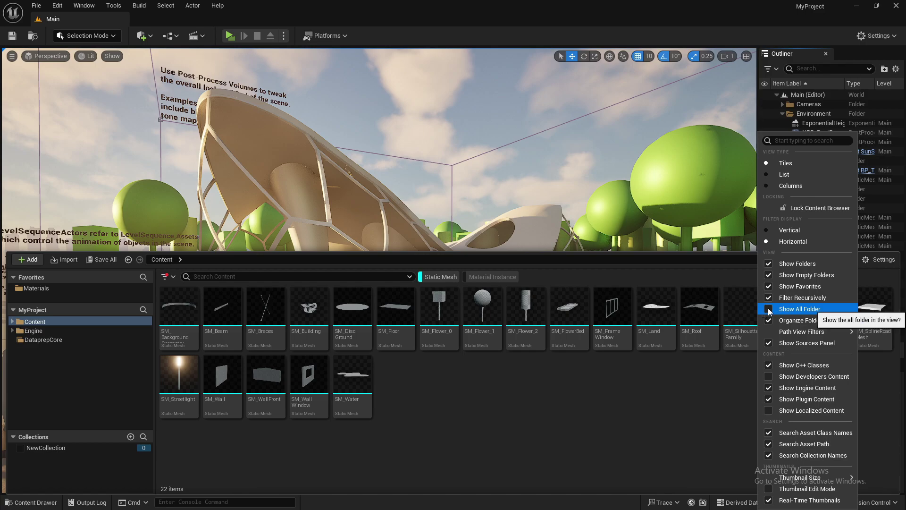
click(768, 309)
click(26, 323)
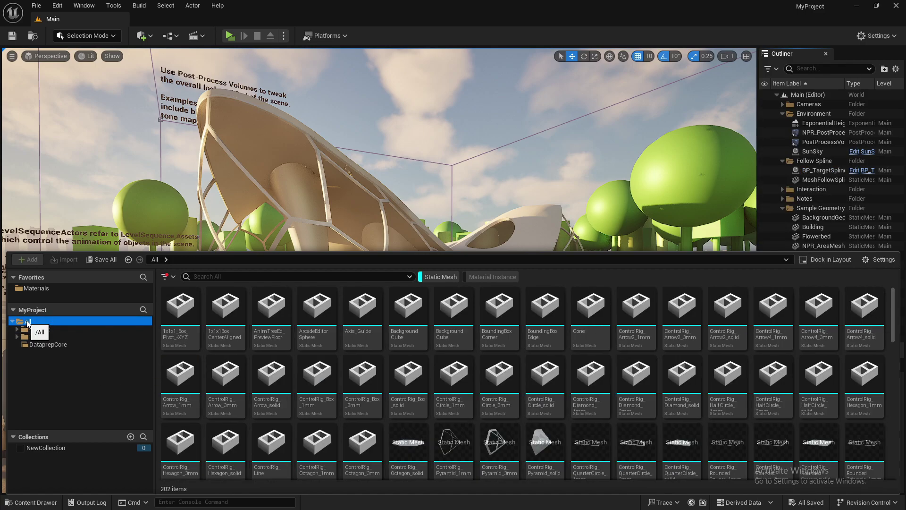
click(13, 322)
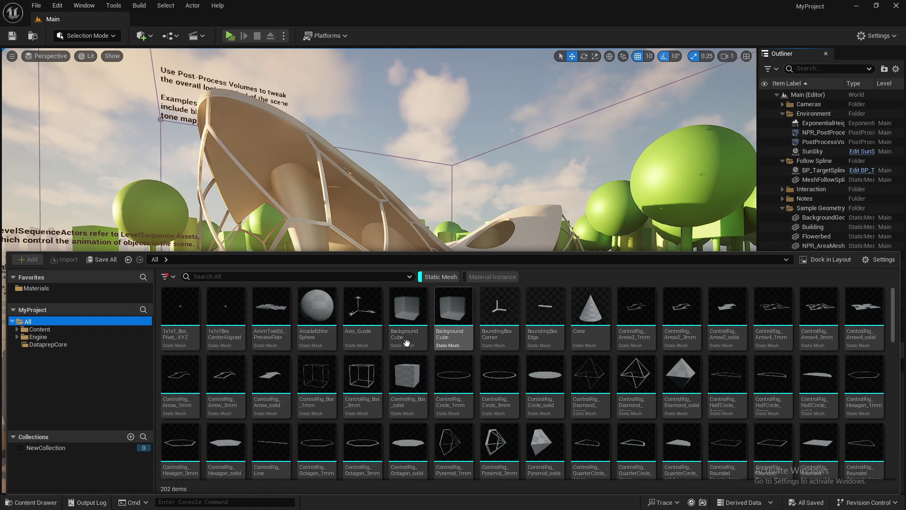
- Enable all the existing asset filters so both Static Mesh and Material Instance are active
mouse_move(283, 356)
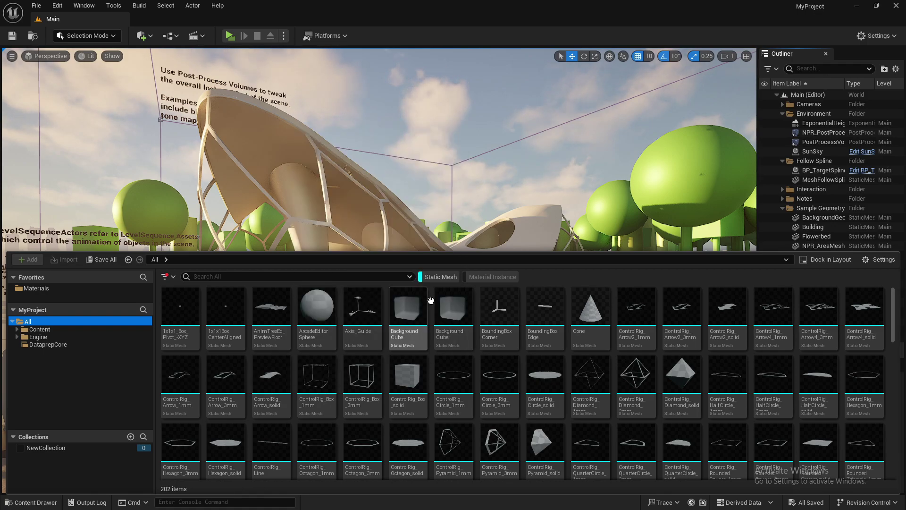
right_click(443, 276)
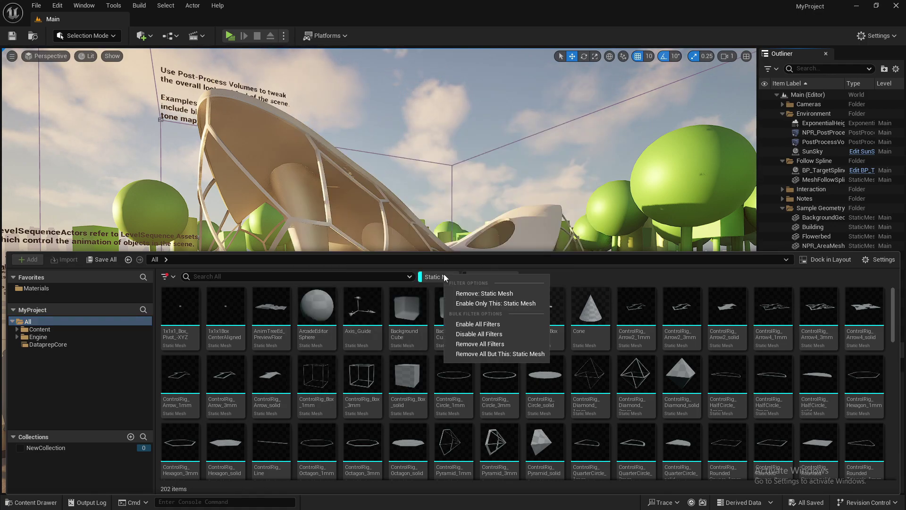
click(491, 325)
- Add the Texture and C++ Class filters to the active asset filters
click(165, 276)
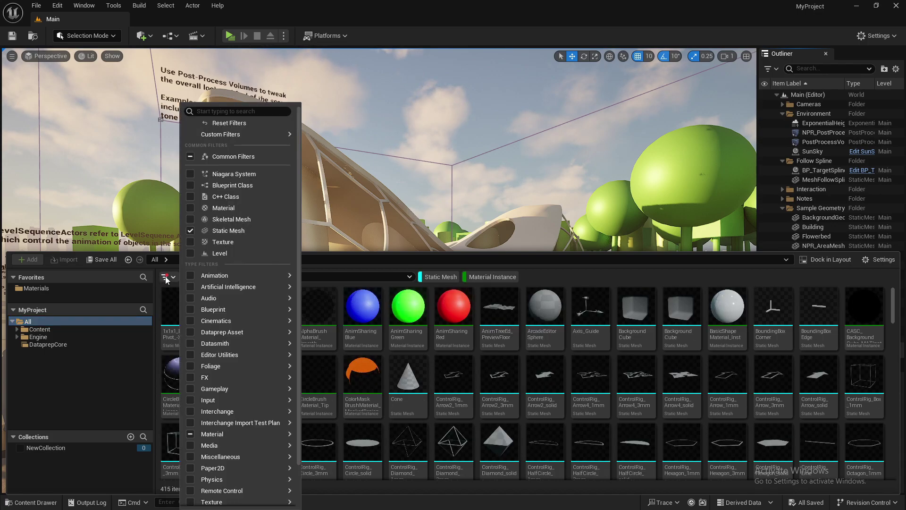
click(204, 242)
click(165, 276)
click(166, 276)
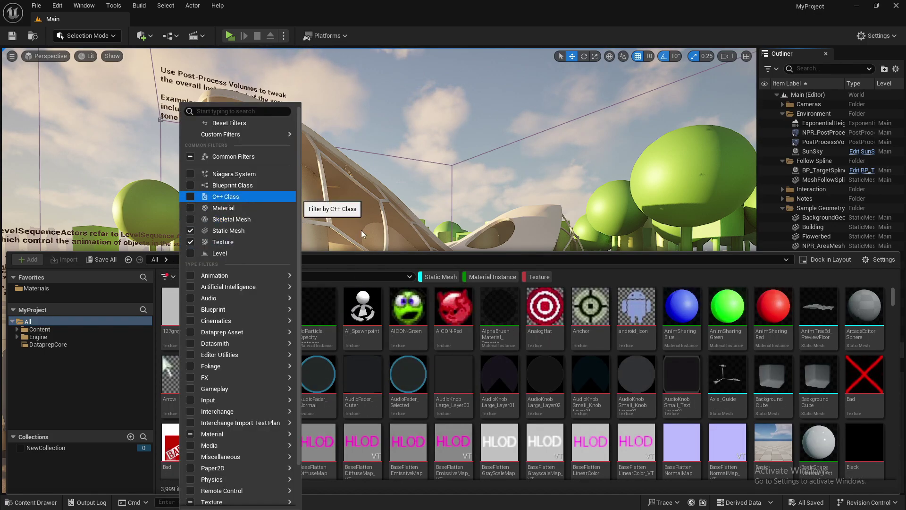
click(225, 196)
click(422, 280)
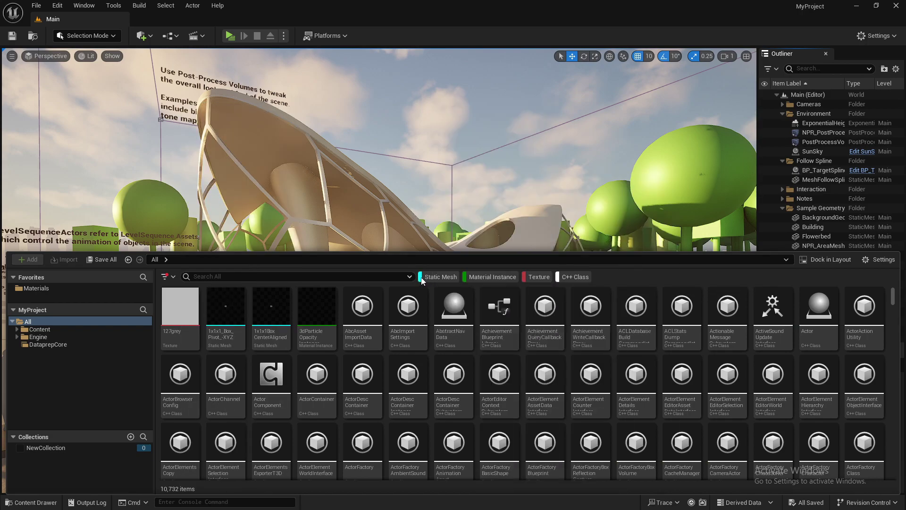
- Disable all four asset filters at once and enable them all again
right_click(431, 278)
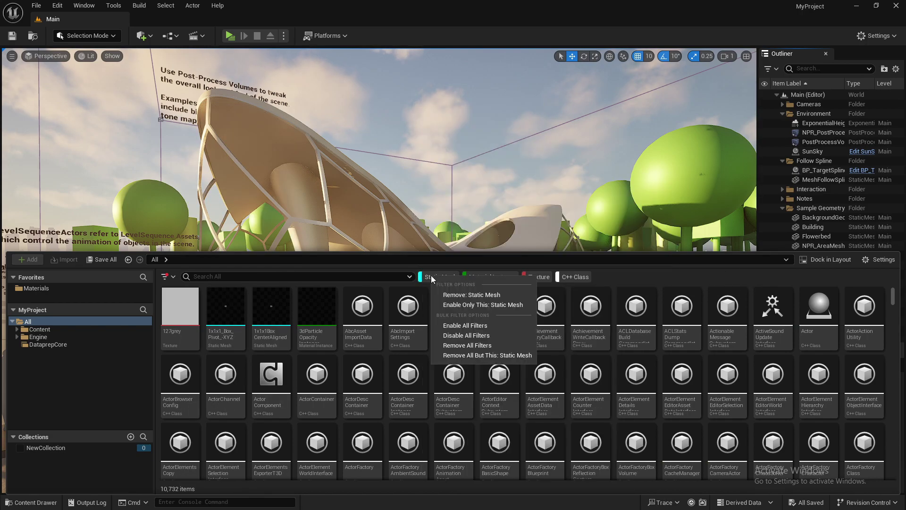
click(467, 336)
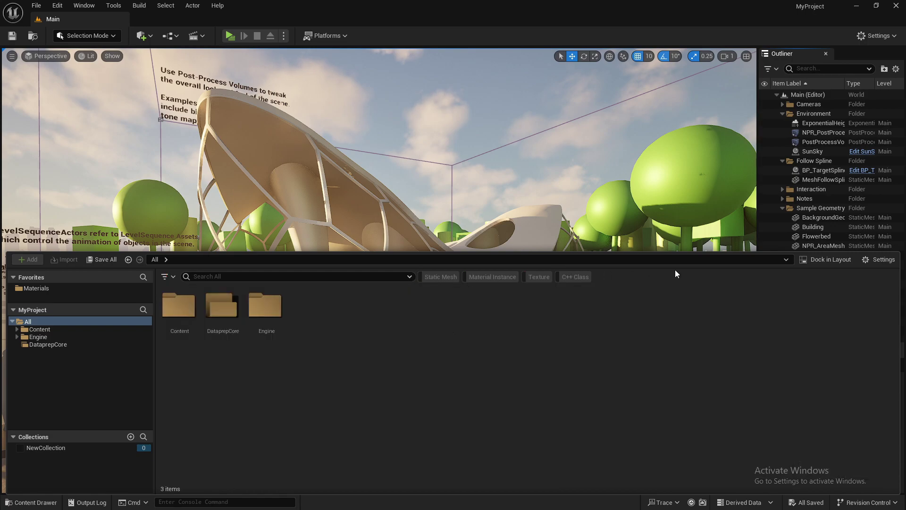
right_click(436, 279)
click(472, 330)
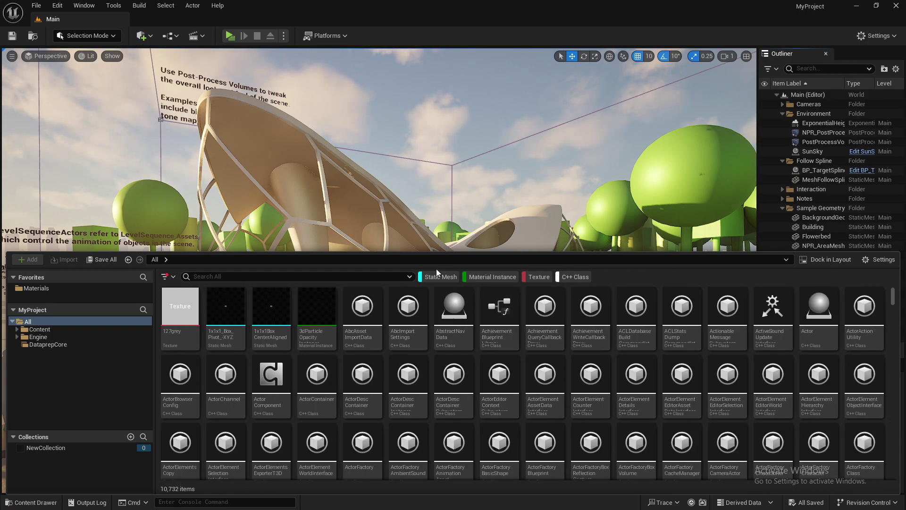
- Remove every asset filter except Static Mesh, and finish by removing all remaining filters
right_click(444, 278)
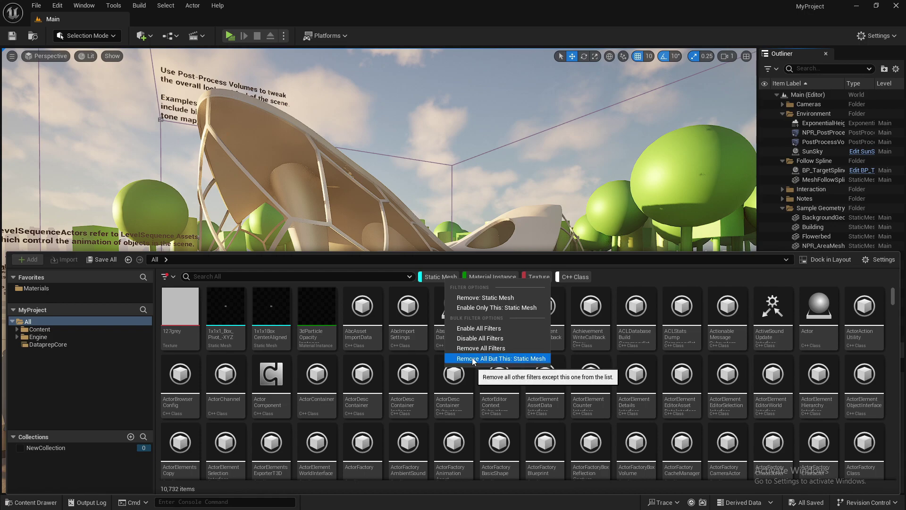
click(473, 359)
right_click(436, 275)
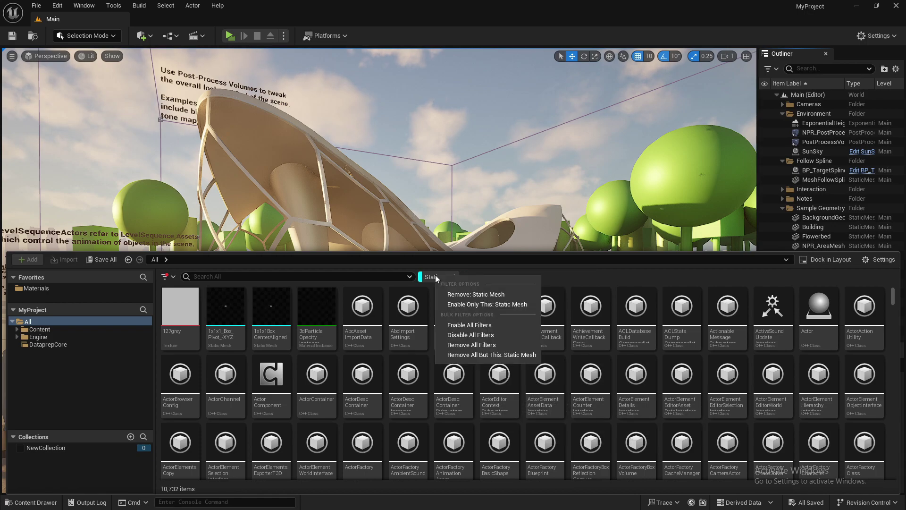
click(468, 345)
- Close the Content Drawer, widen the Outliner, and filter its actors by the Geometry type Static Mesh Actor
click(758, 112)
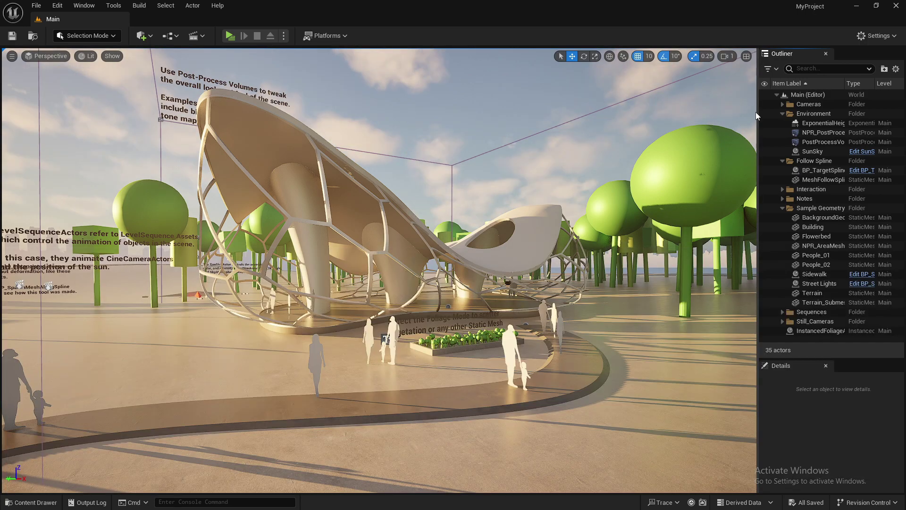
drag(758, 112, 433, 112)
click(438, 70)
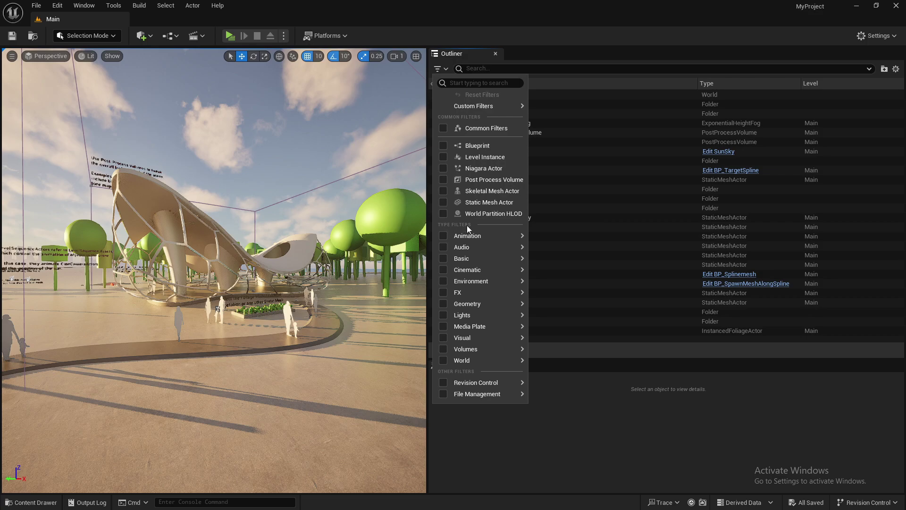
mouse_move(495, 307)
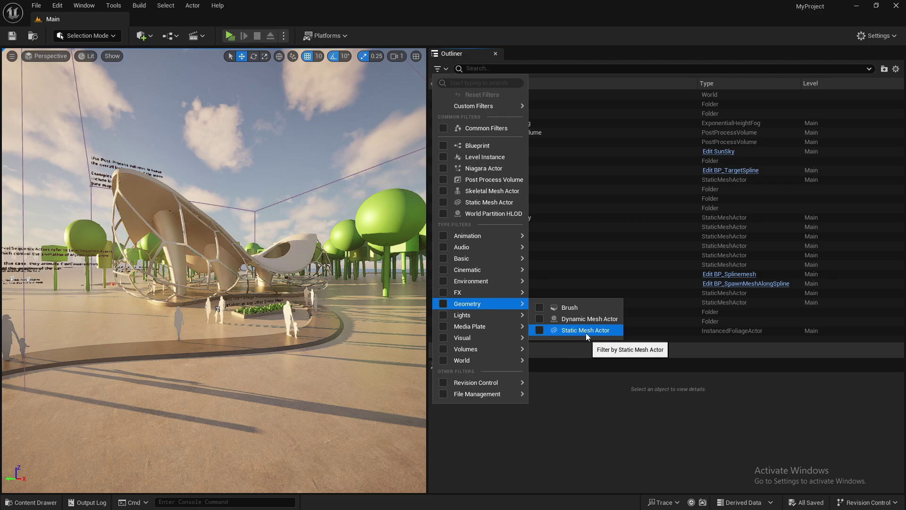
click(538, 330)
click(712, 249)
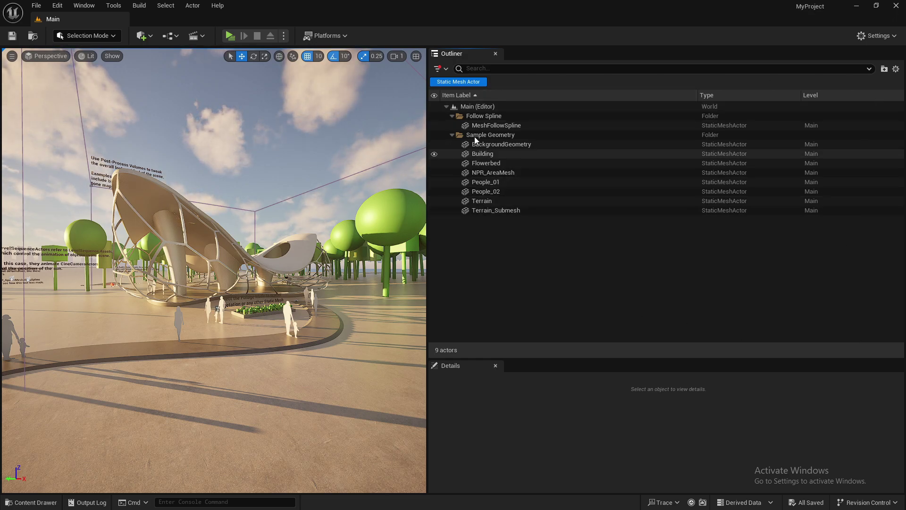
- Look through the filtered static mesh actors in the Outliner, including BackgroundGeometry, Flowerbed, Terrain and People_02, ending on the Sample Geometry folder
click(537, 144)
click(483, 163)
click(484, 200)
click(483, 191)
click(490, 135)
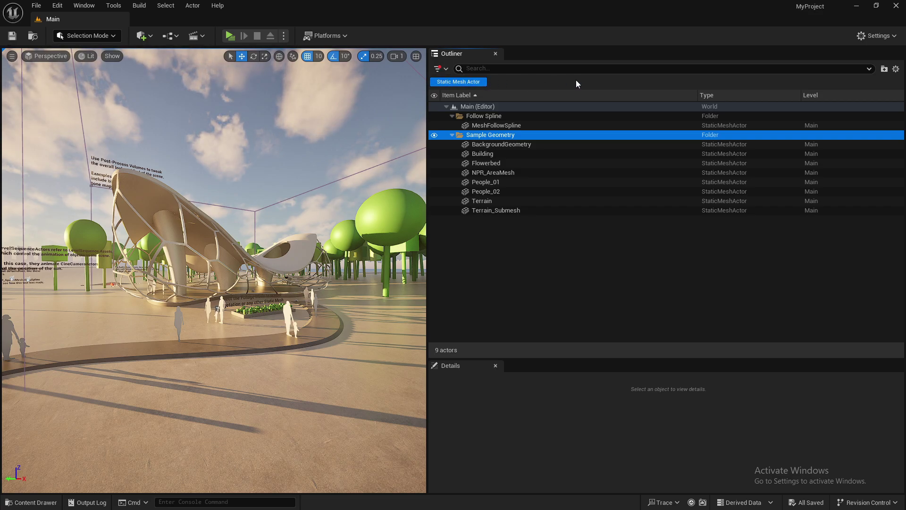
- Add the Blueprint, Level Instance, Niagara Actor and Post Process Volume filters to the Outliner
click(446, 70)
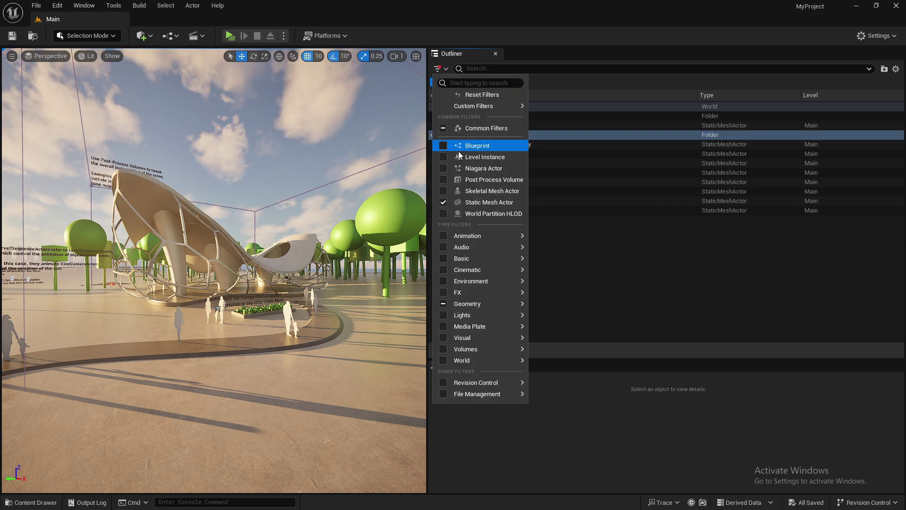
click(443, 146)
click(443, 157)
click(443, 169)
click(443, 180)
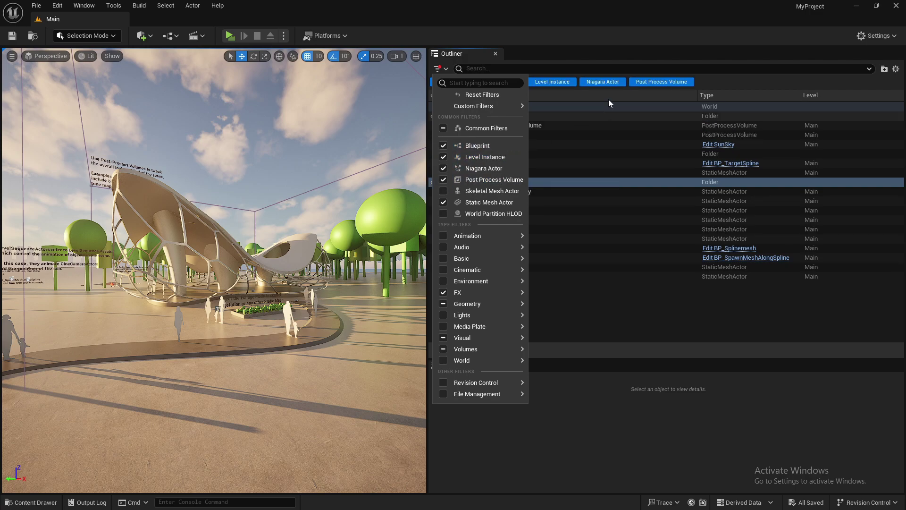
click(763, 83)
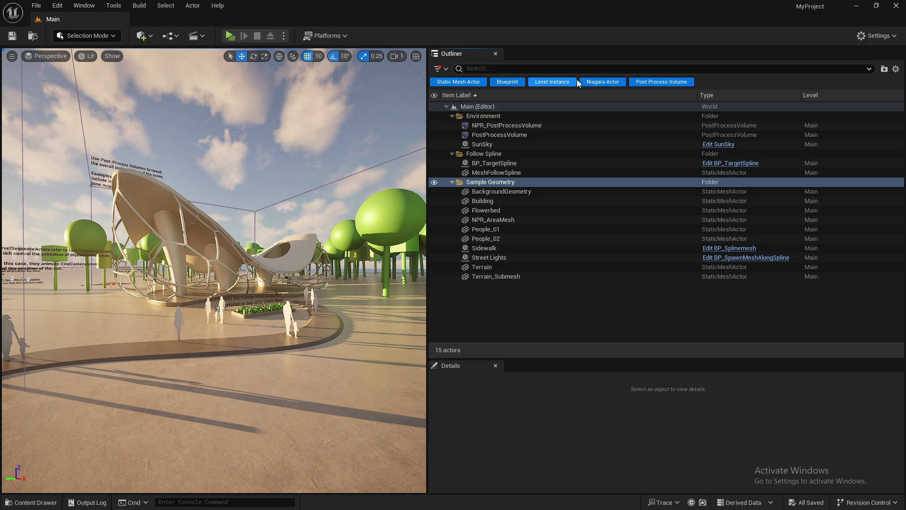
- Deactivate all five Outliner filters one by one and remove every filter except Post Process Volume
click(653, 78)
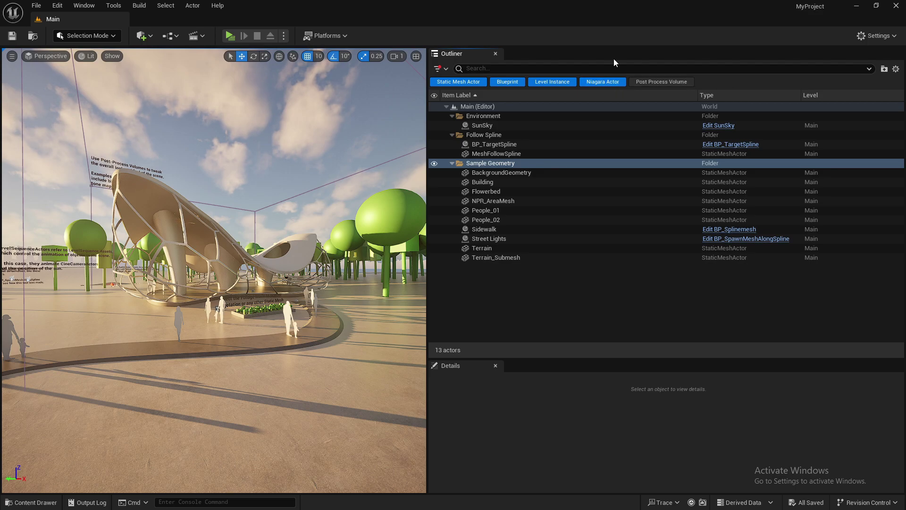
click(595, 85)
click(560, 84)
click(499, 83)
click(474, 84)
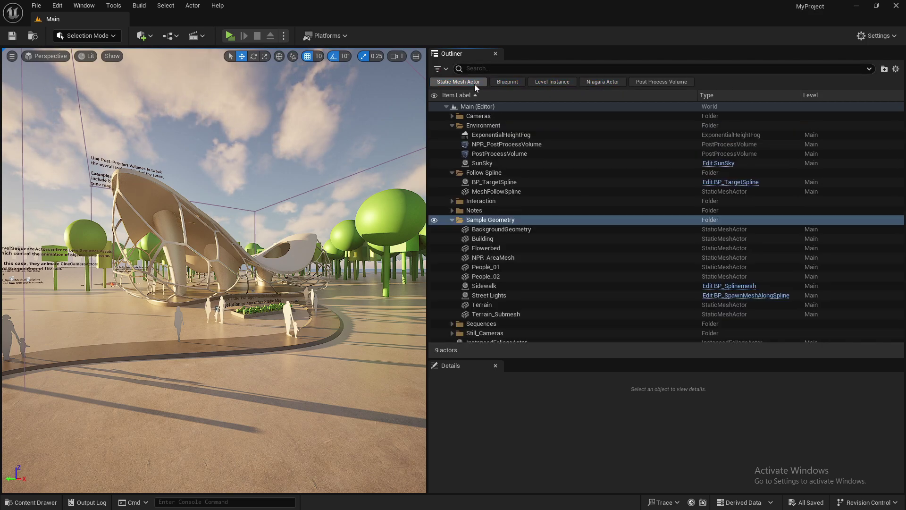
right_click(664, 80)
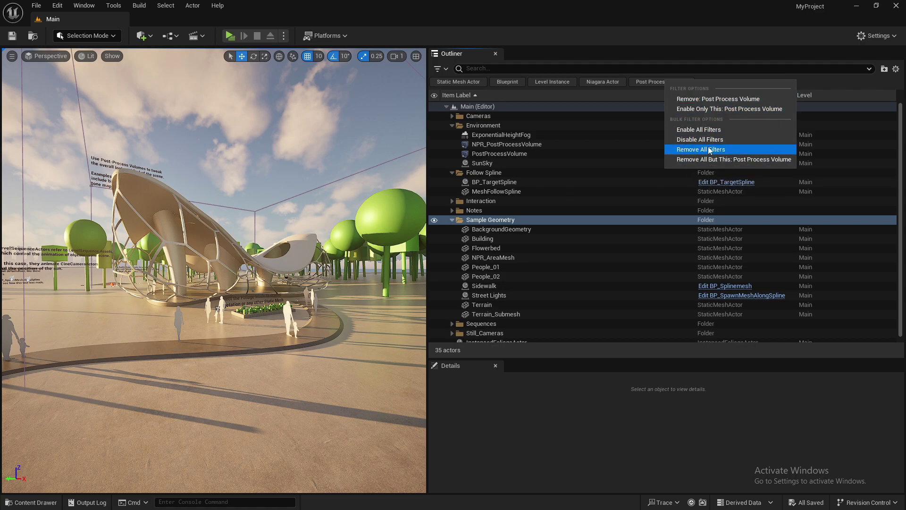
click(699, 160)
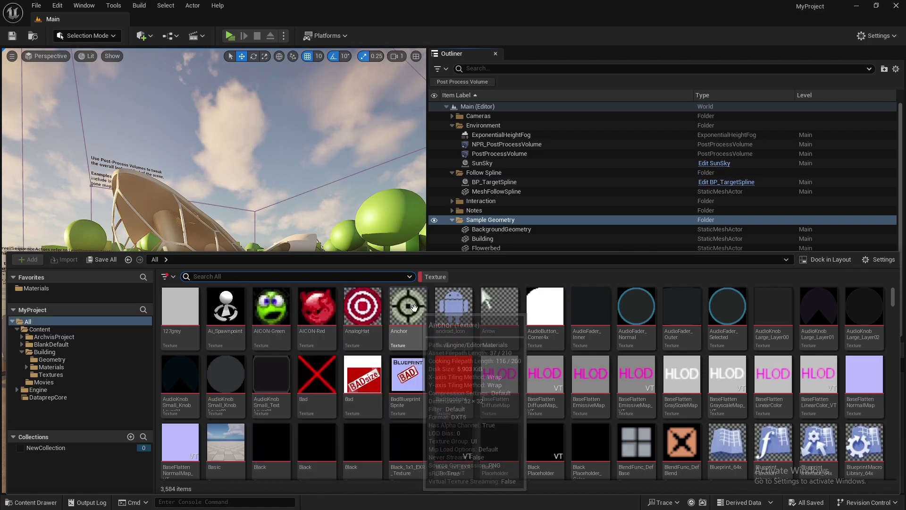
- Search the texture assets in the All folder for "grey", look over the matches, and clear the search
mouse_move(338, 295)
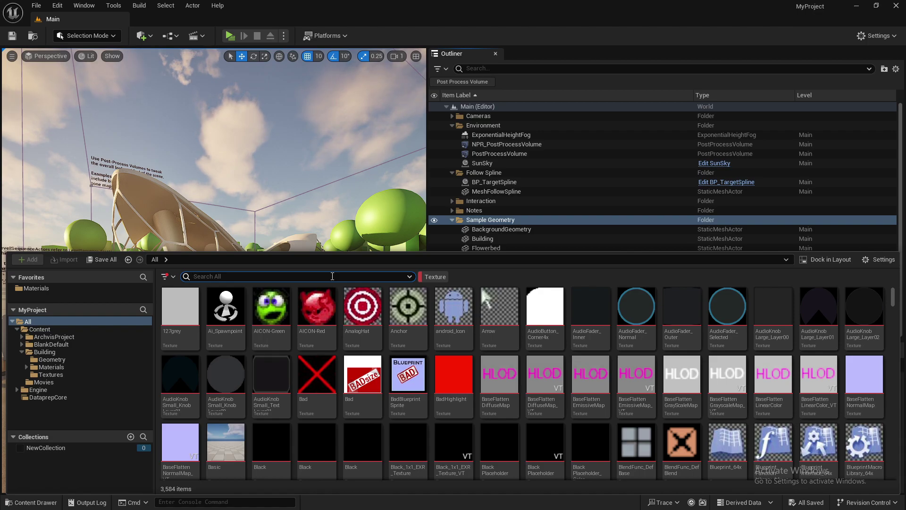
text(grey)
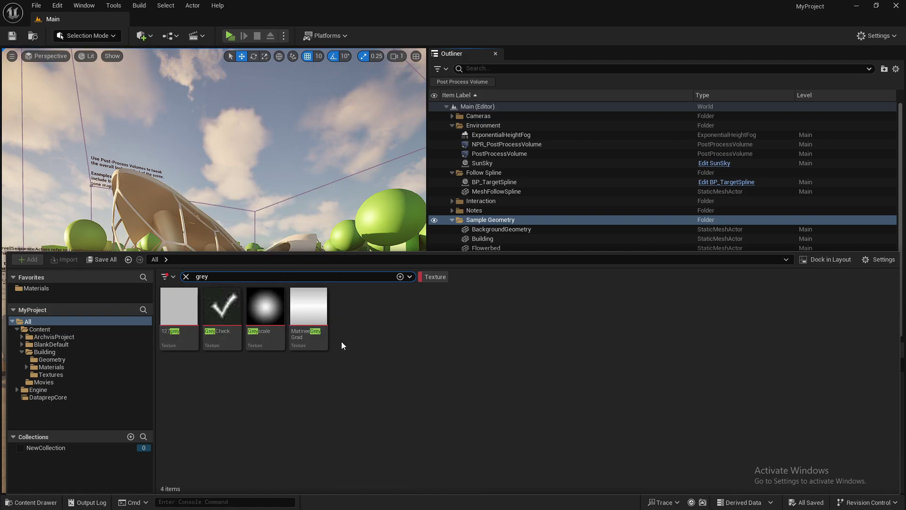
mouse_move(249, 332)
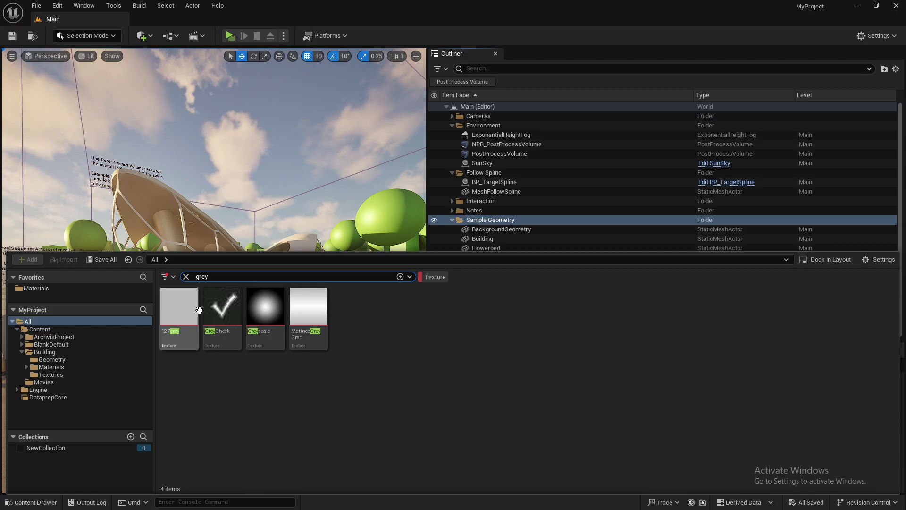
mouse_move(211, 333)
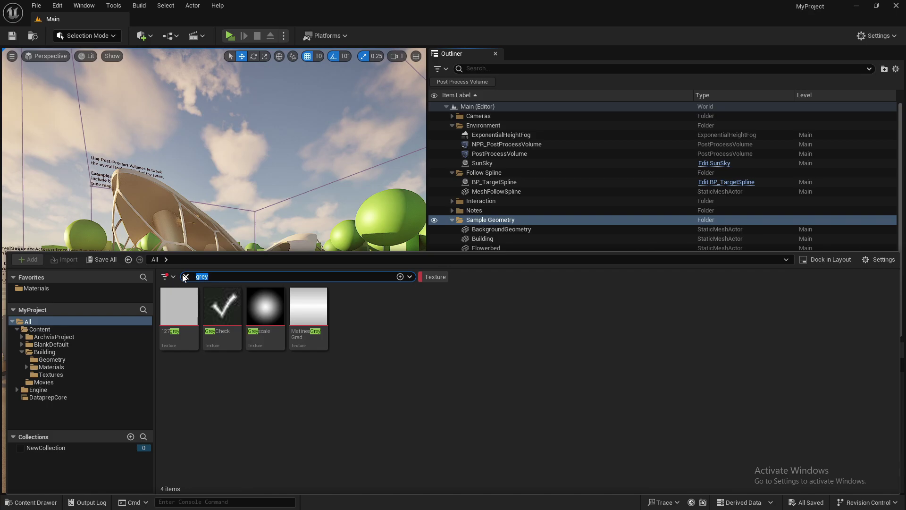
key(BackSpace)
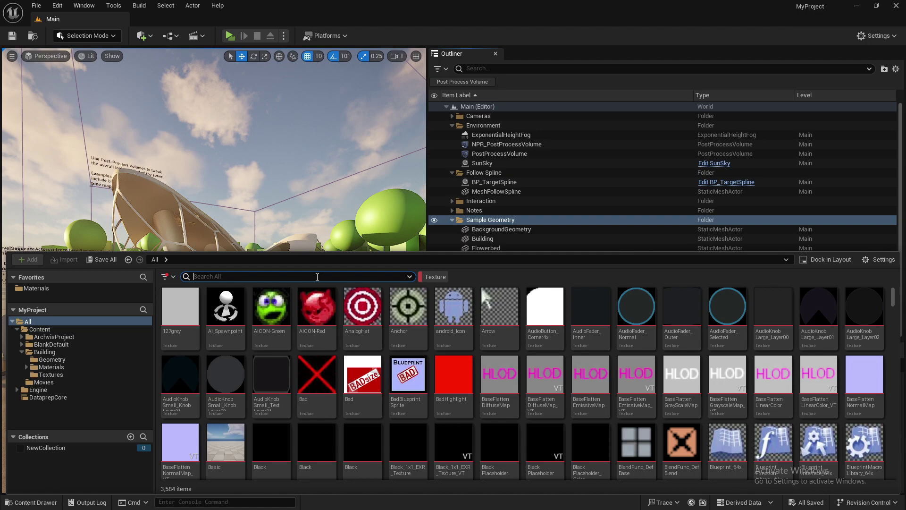
- Search the texture assets in the All folder for "normal" and start saving the search as a custom filter
text(noraml)
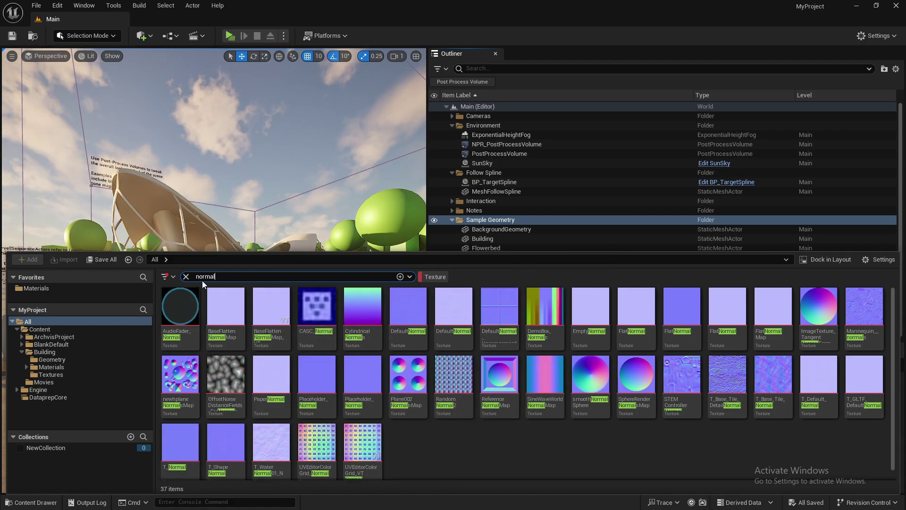
double_click(243, 276)
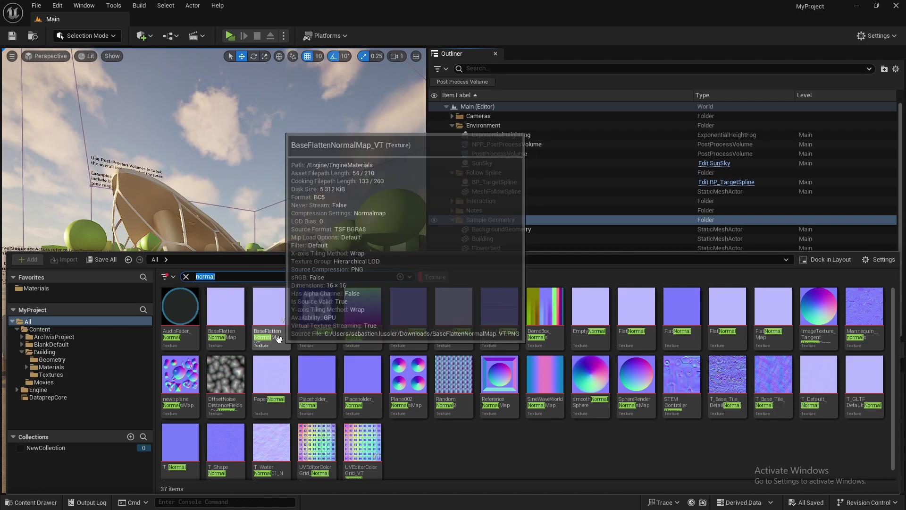
click(366, 278)
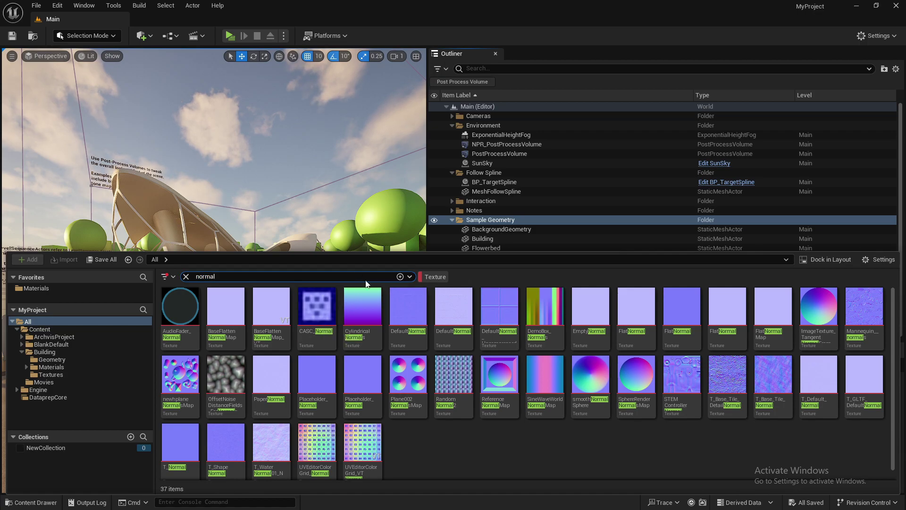
click(400, 277)
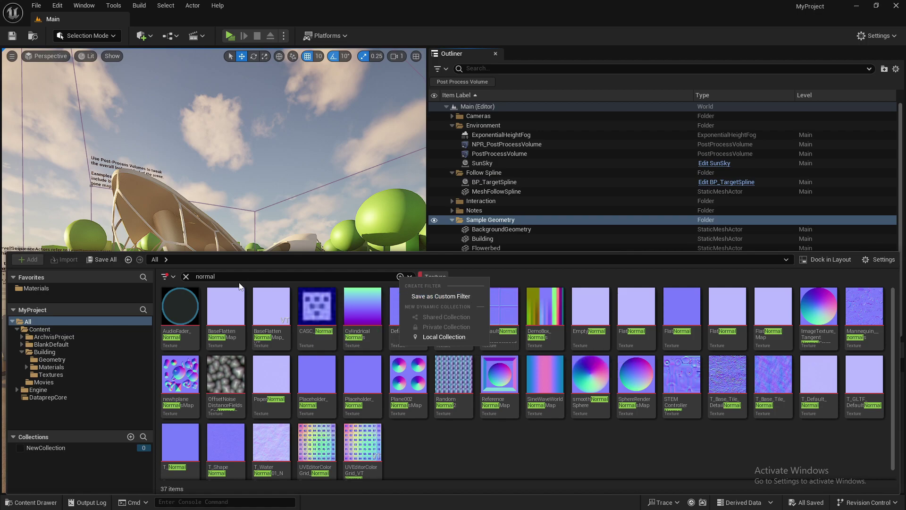
click(464, 297)
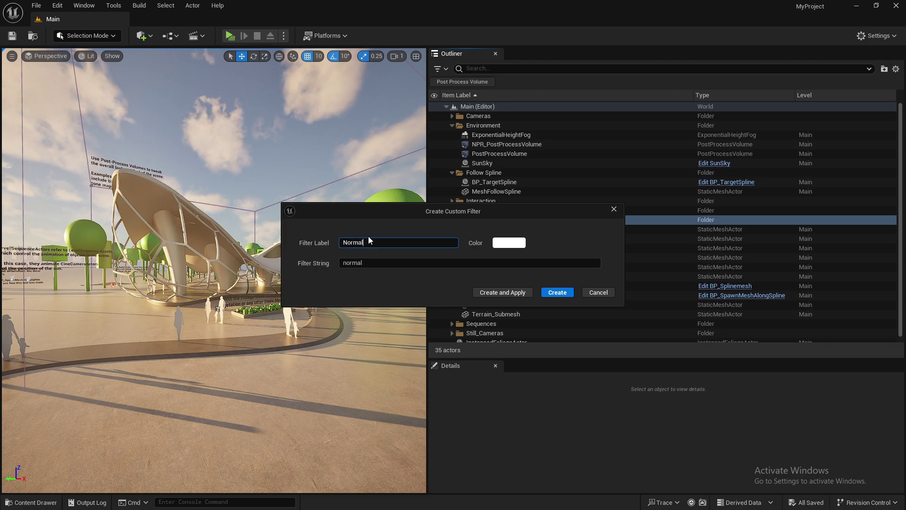
- Label the custom filter "Normal Maps" and set its color to yellow
text(Normal Maps)
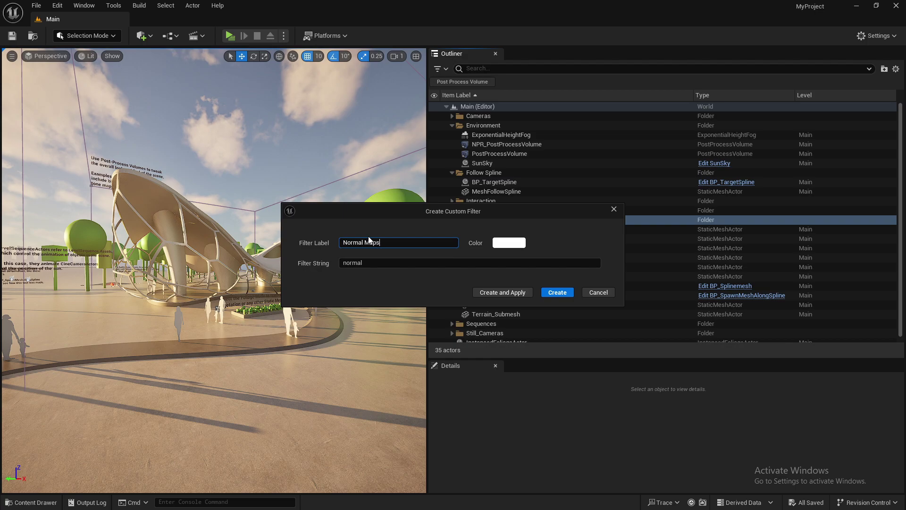
click(501, 244)
drag(590, 321, 608, 373)
click(635, 479)
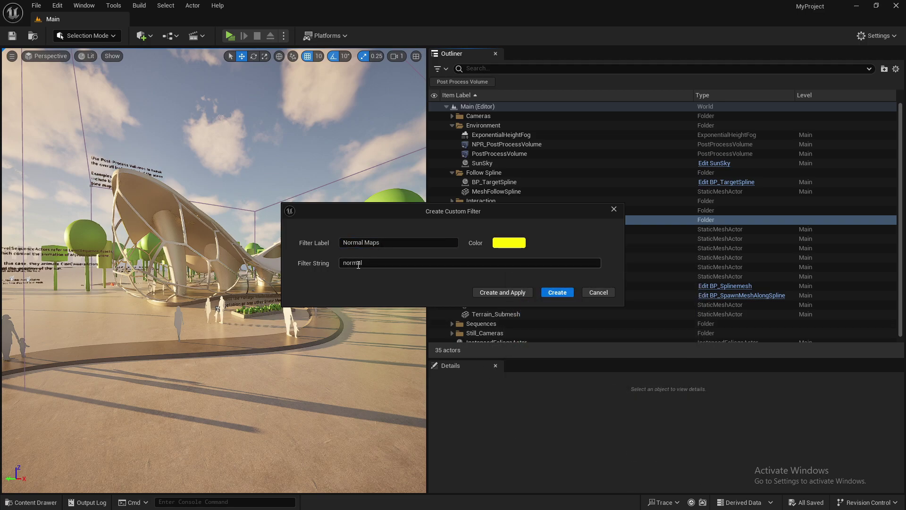
- Keep "normal" as the filter string, then create and apply the Normal Maps filter
click(378, 262)
text(normal)
double_click(379, 262)
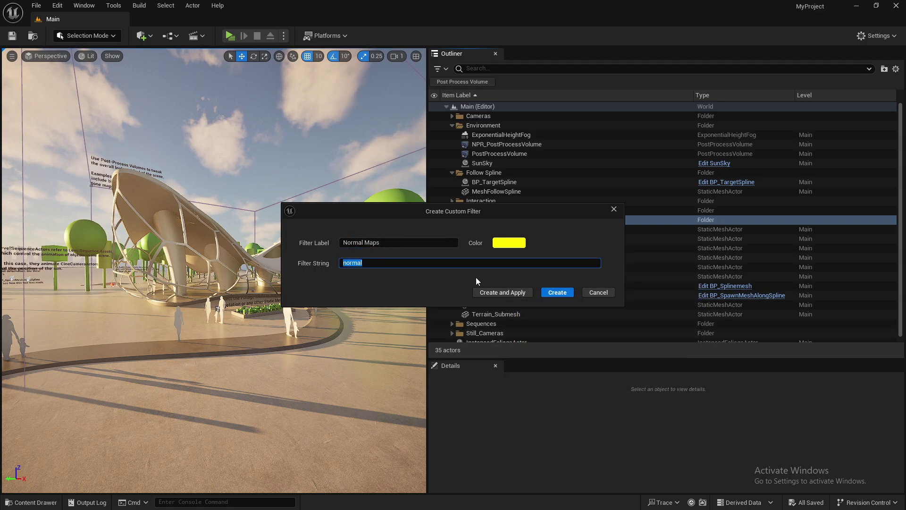
click(374, 263)
click(571, 293)
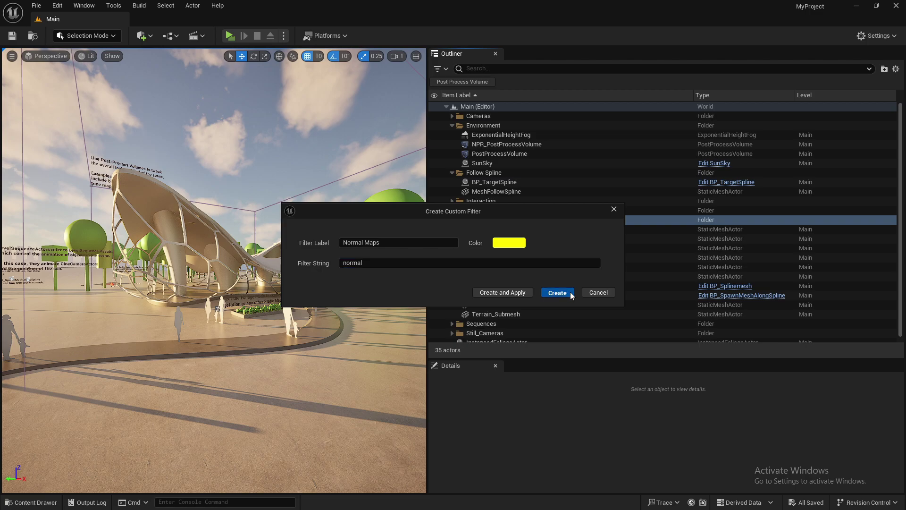
click(508, 292)
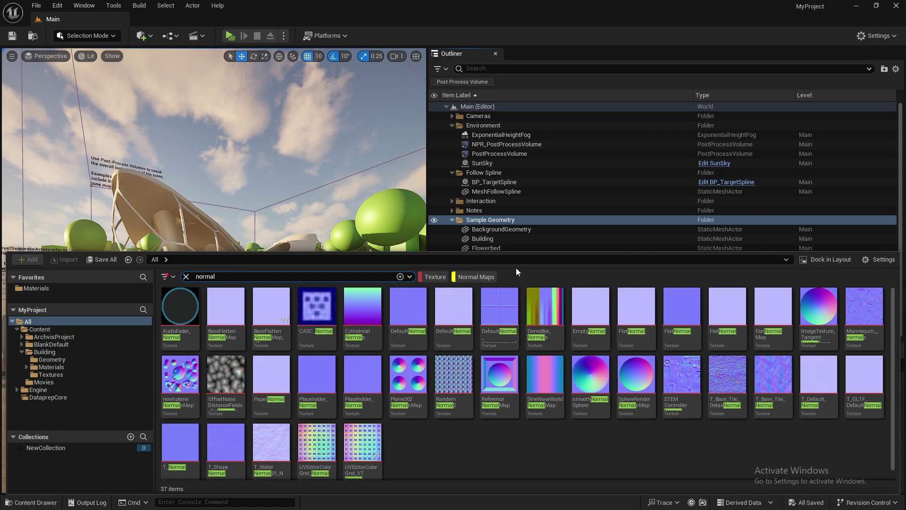
- Clear the asset search and deactivate the Normal Maps filter, keeping the Texture filter active
click(186, 277)
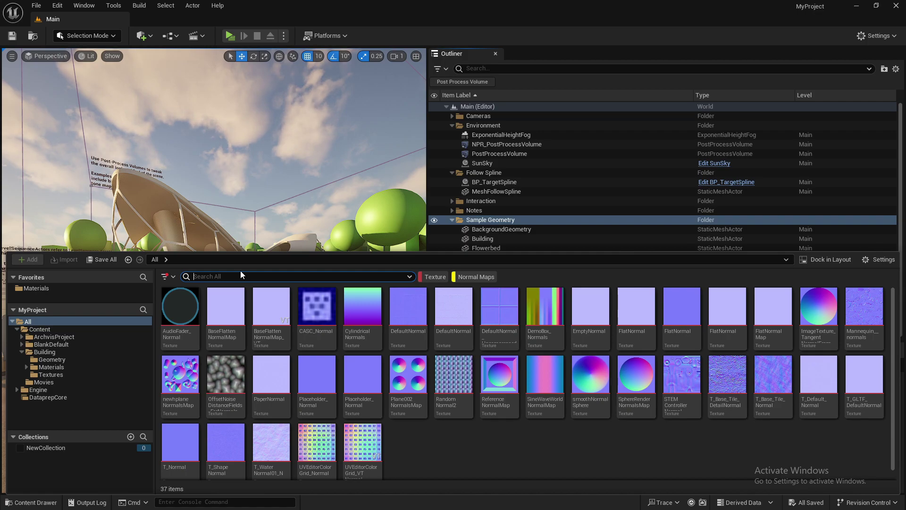
click(472, 277)
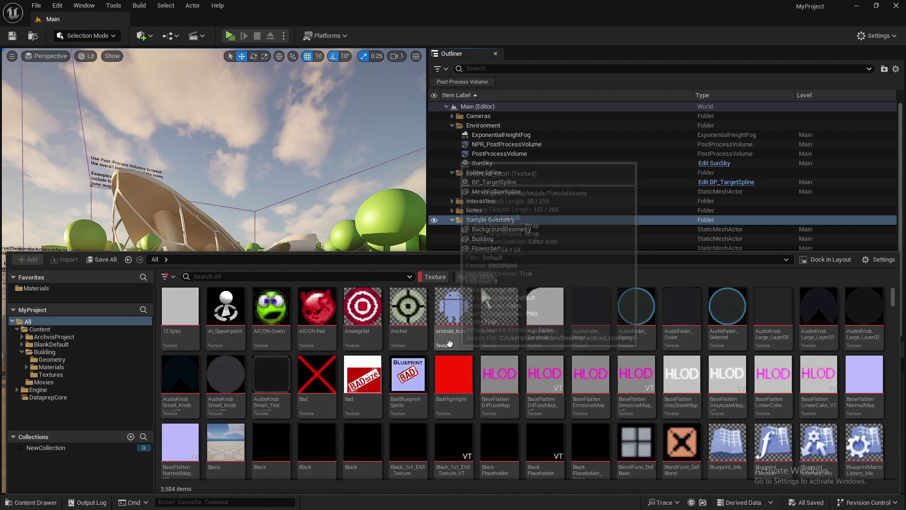
- Look through the texture assets in the All folder, including the long series of dict textures
scroll(513, 336, down, 2)
scroll(514, 336, down, 10)
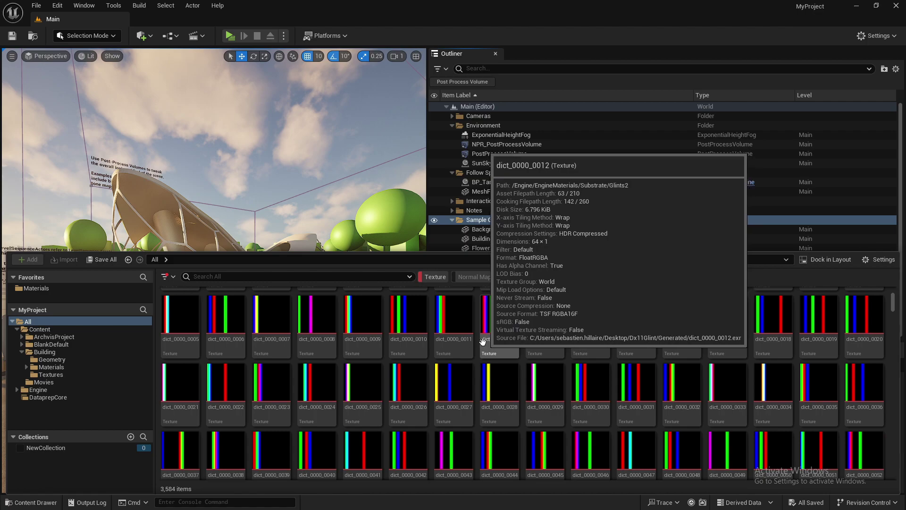
scroll(505, 325, up, 8)
scroll(483, 317, down, 9)
scroll(483, 318, down, 9)
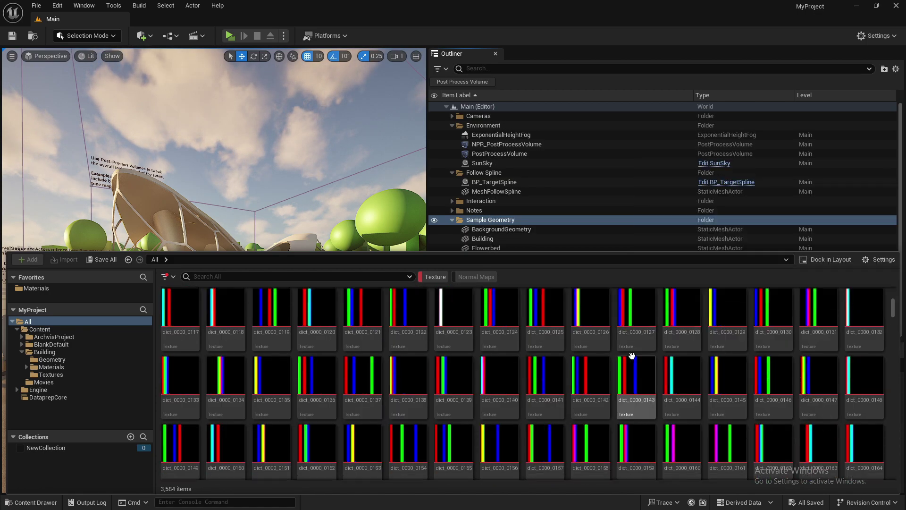
scroll(631, 355, down, 10)
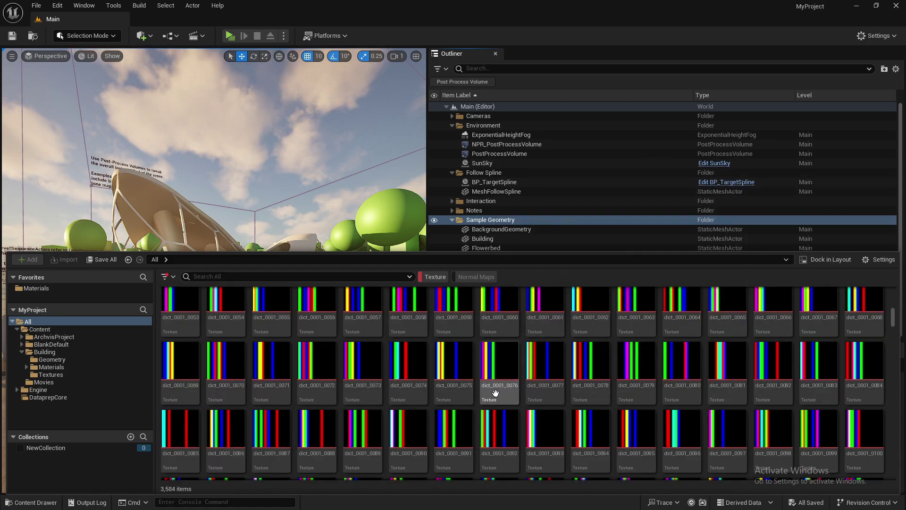
scroll(498, 344, down, 5)
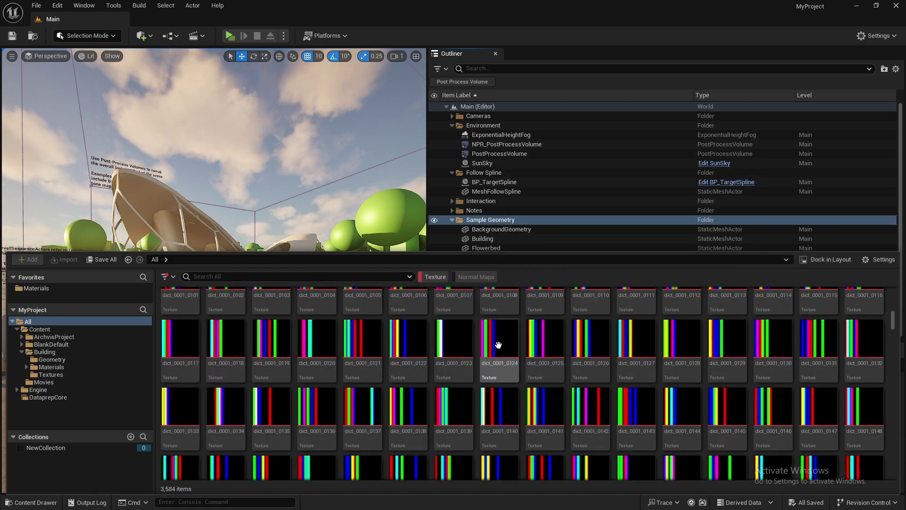
scroll(498, 344, down, 6)
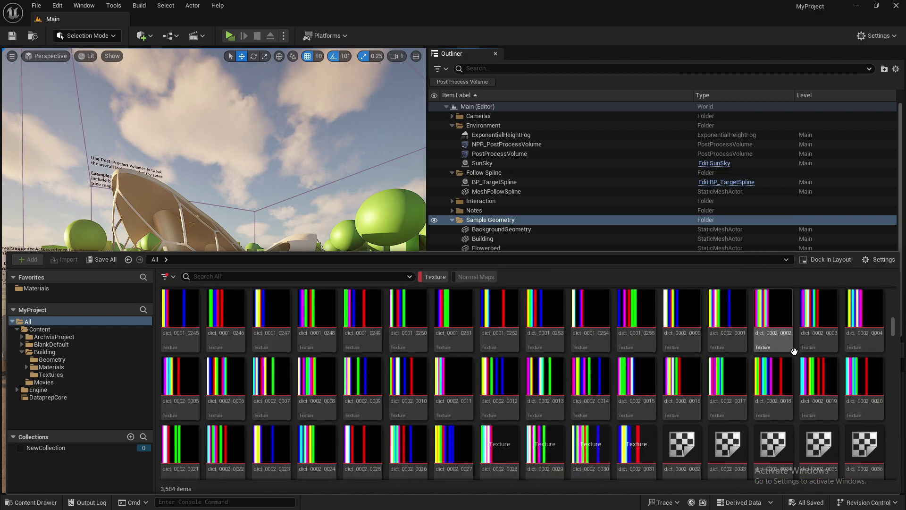
scroll(812, 335, down, 7)
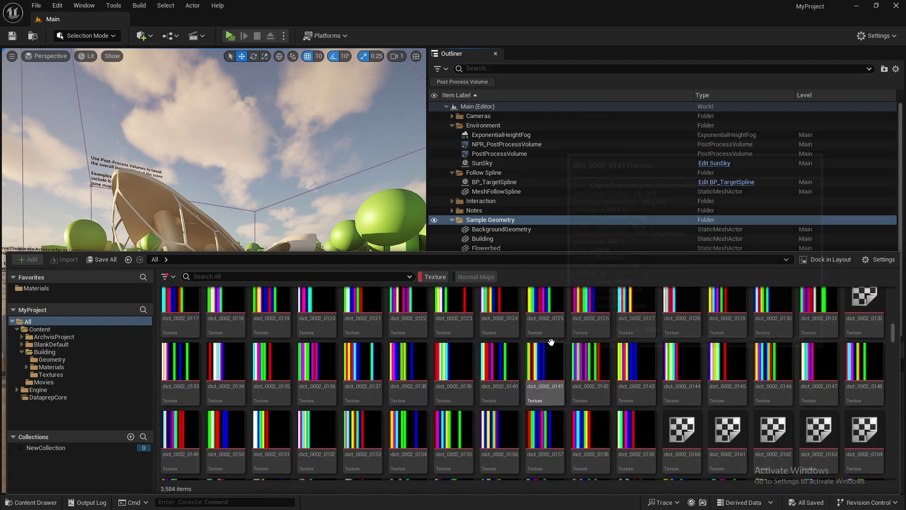
scroll(550, 341, down, 2)
- Exclude the dict textures by searching for "-dict" and look over the remaining texture assets
click(278, 274)
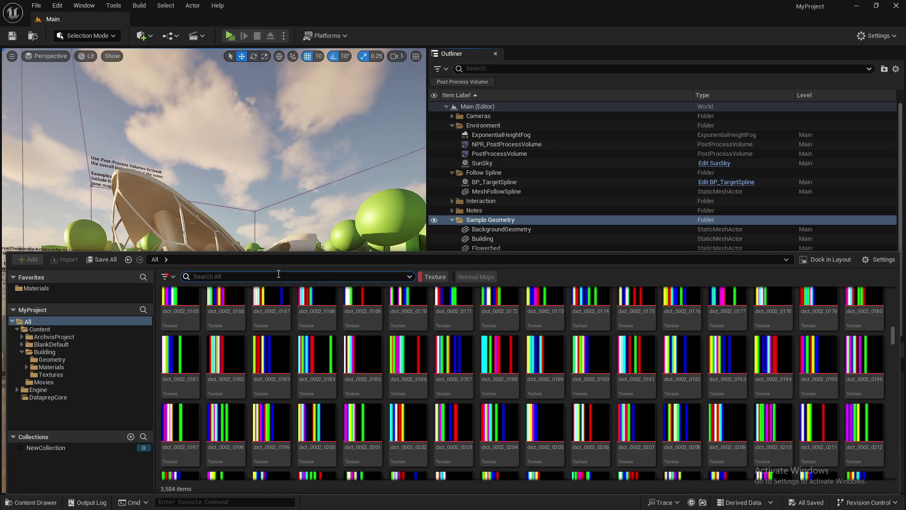
text(-)
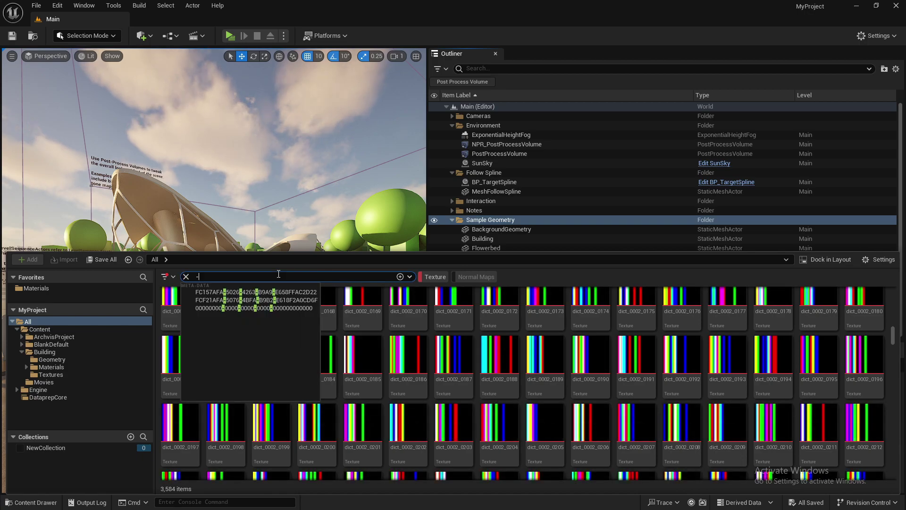
text(dict)
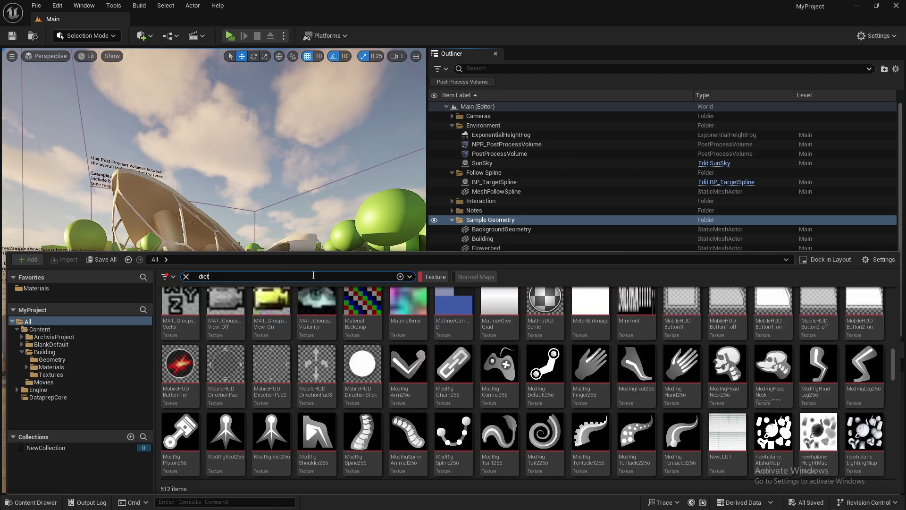
scroll(450, 367, up, 2)
scroll(449, 367, up, 10)
scroll(487, 337, up, 2)
scroll(374, 330, down, 4)
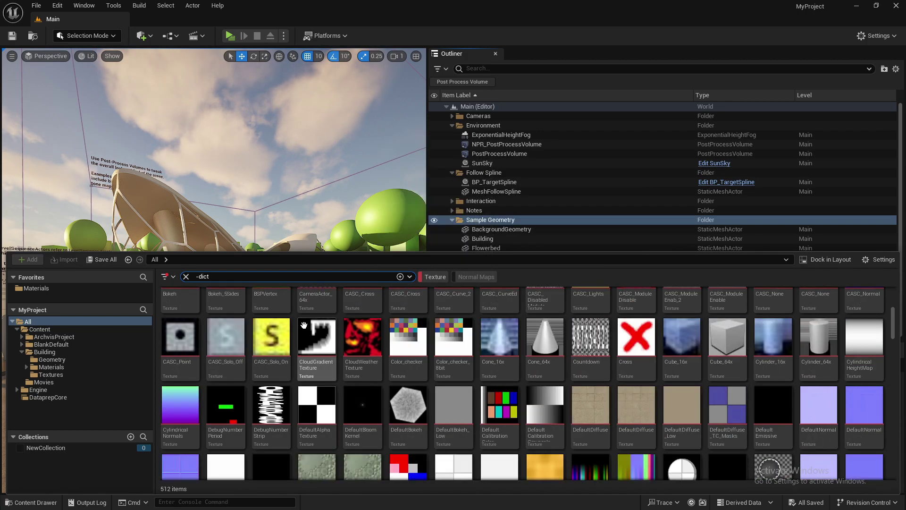
scroll(304, 325, down, 2)
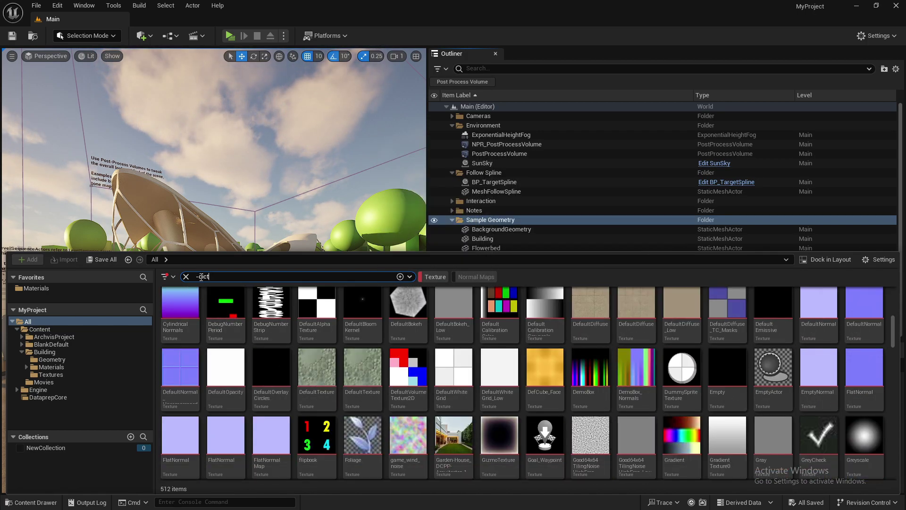
- Change the asset search to "dict" and look over the matching textures
mouse_move(246, 300)
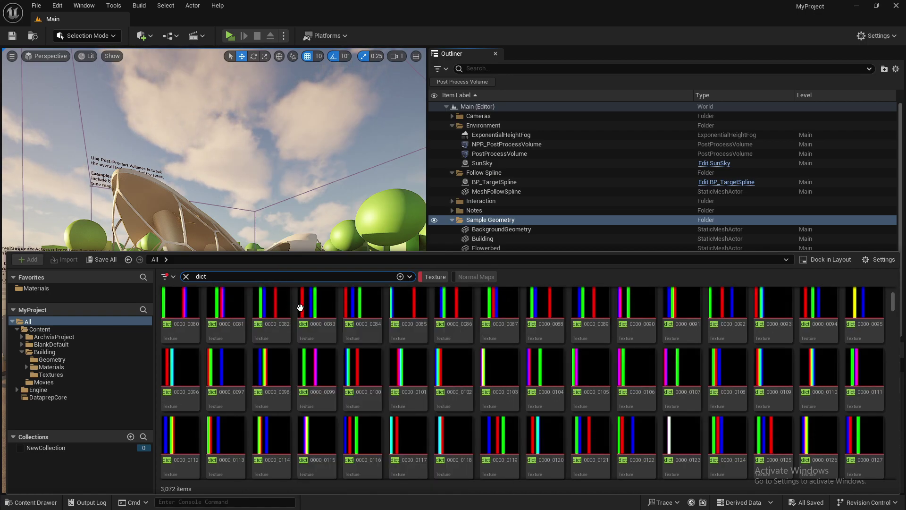
scroll(590, 321, up, 2)
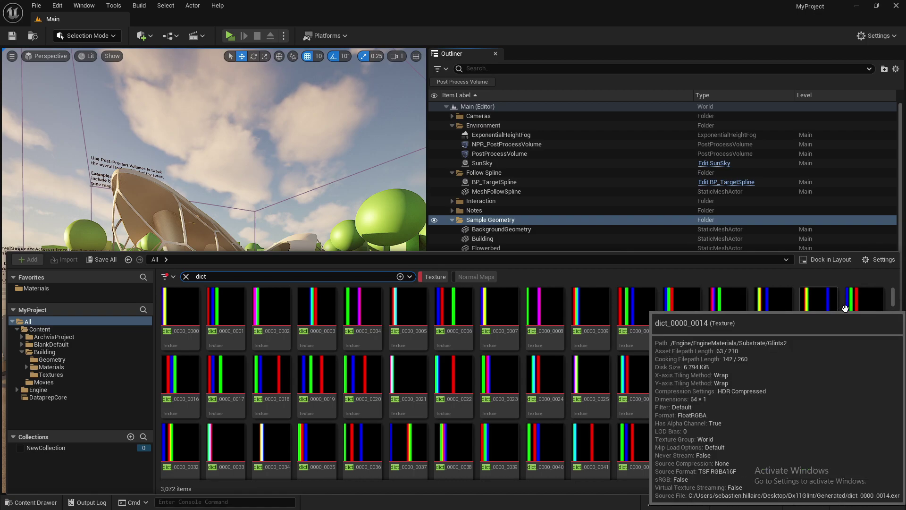
mouse_move(310, 324)
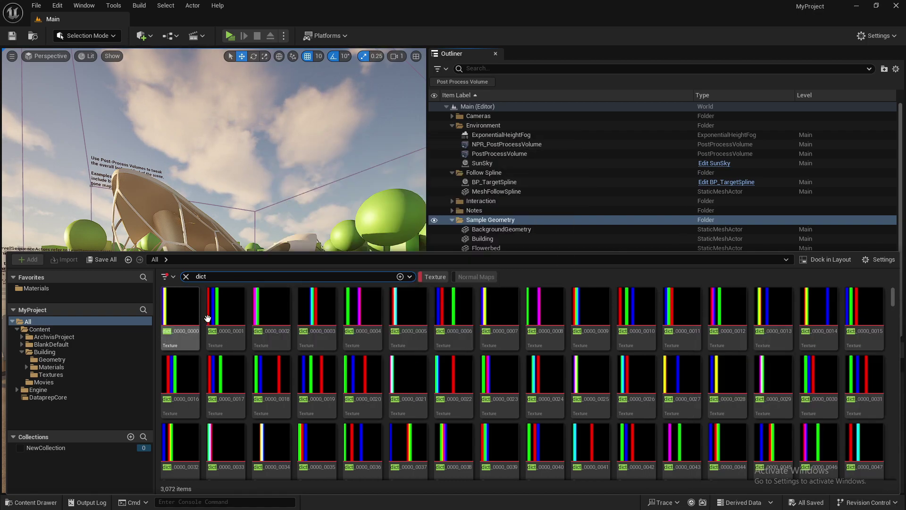
- Restore the "-dict" search, look through the remaining textures to the end of the list, and clear the search
click(197, 278)
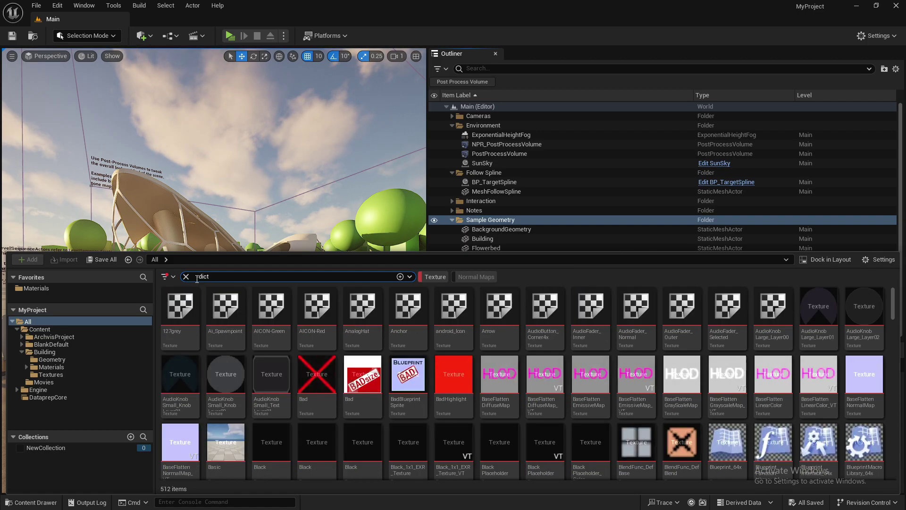
scroll(545, 338, down, 3)
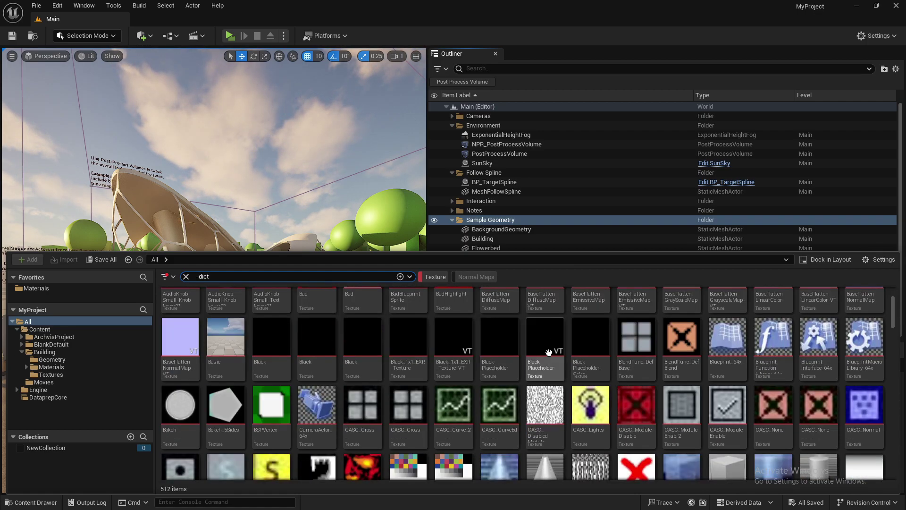
scroll(673, 336, down, 2)
scroll(405, 330, down, 15)
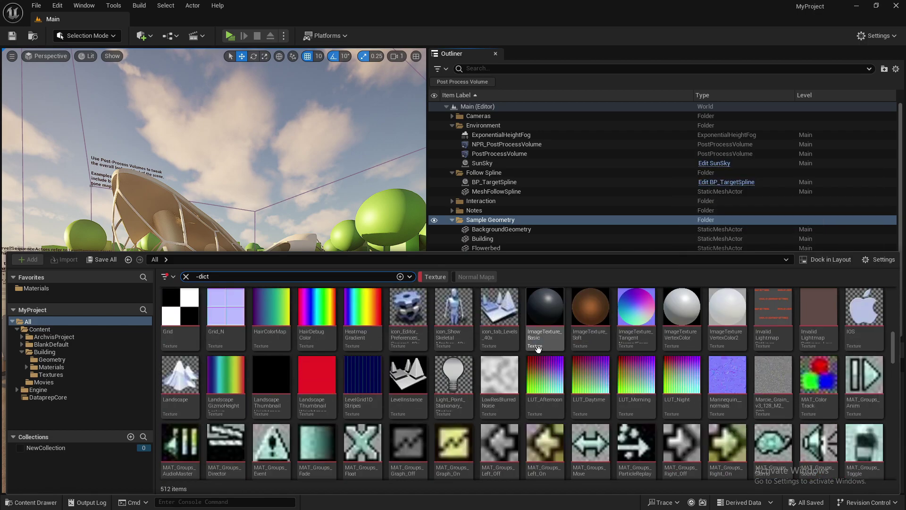
scroll(405, 330, down, 20)
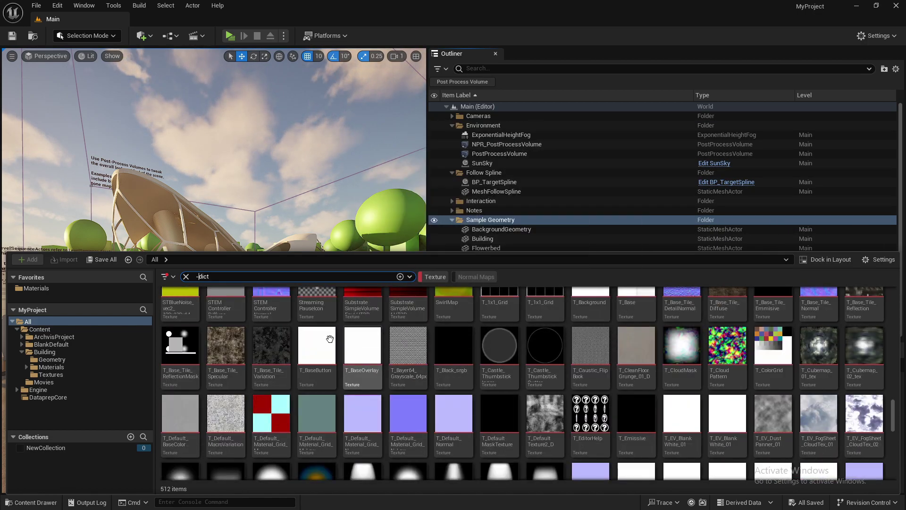
scroll(330, 338, down, 20)
scroll(302, 329, down, 8)
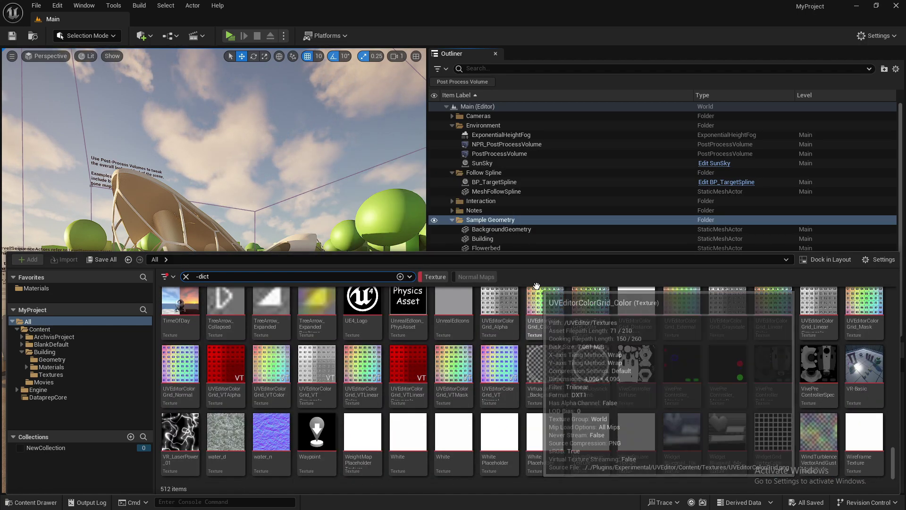
click(186, 276)
- Search the Outliner for "post" and create a custom filter with "post" as its label and filter string
click(534, 68)
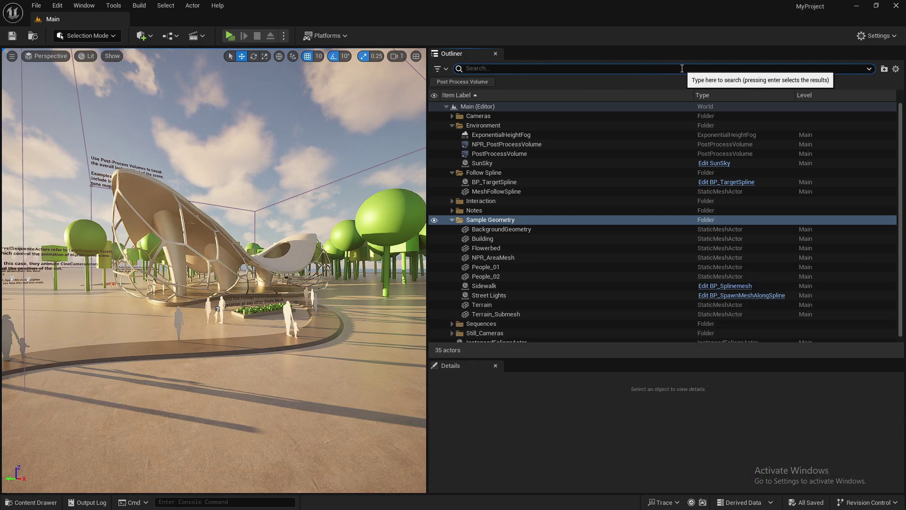
scroll(597, 166, down, 1)
scroll(595, 178, up, 1)
text(post)
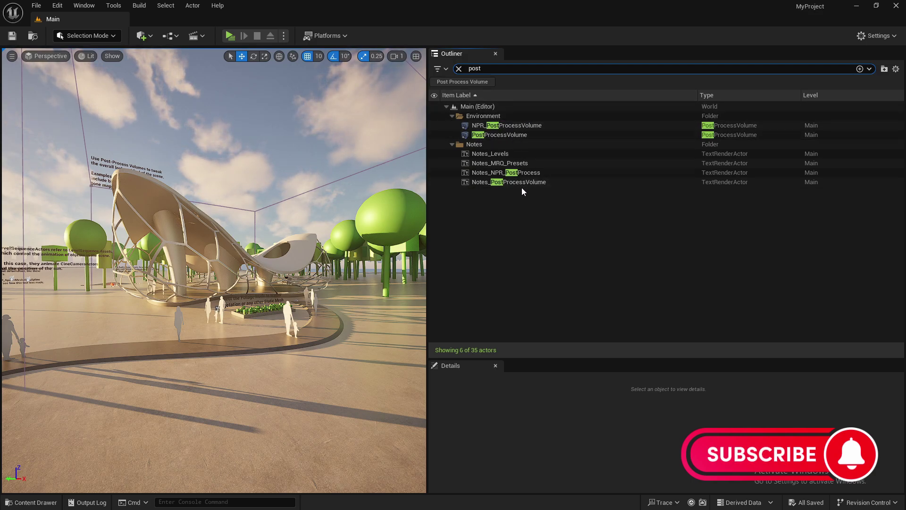
click(859, 69)
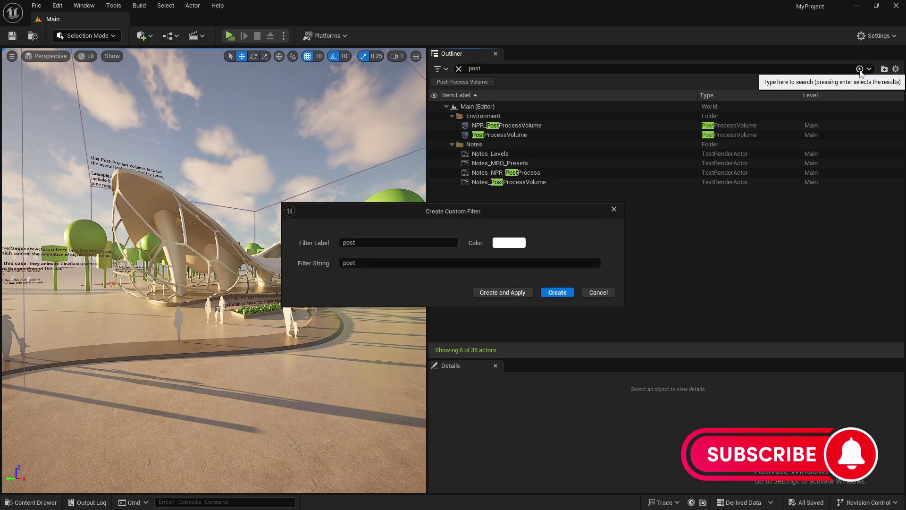
click(561, 296)
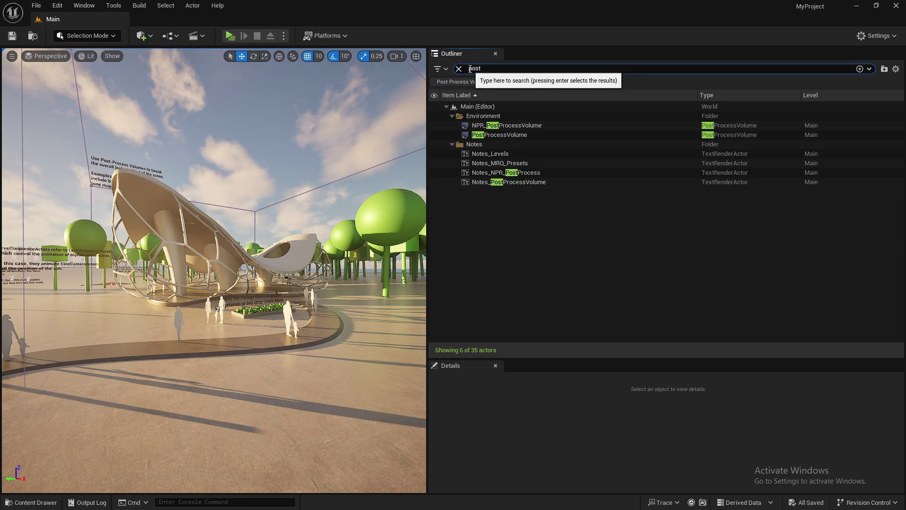
- Exclude the post actors from the Outliner by searching for "-post", look through the remaining actors, and clear the search
text(-)
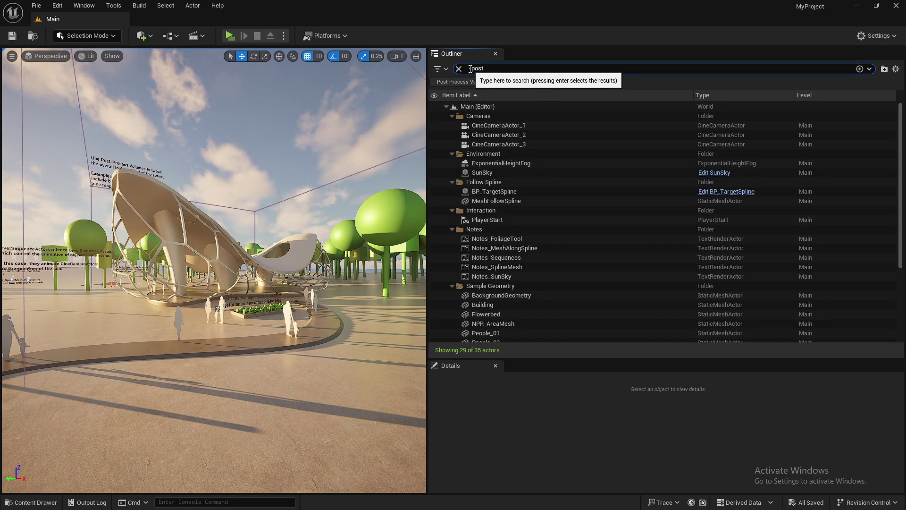
scroll(614, 192, down, 5)
scroll(604, 297, up, 5)
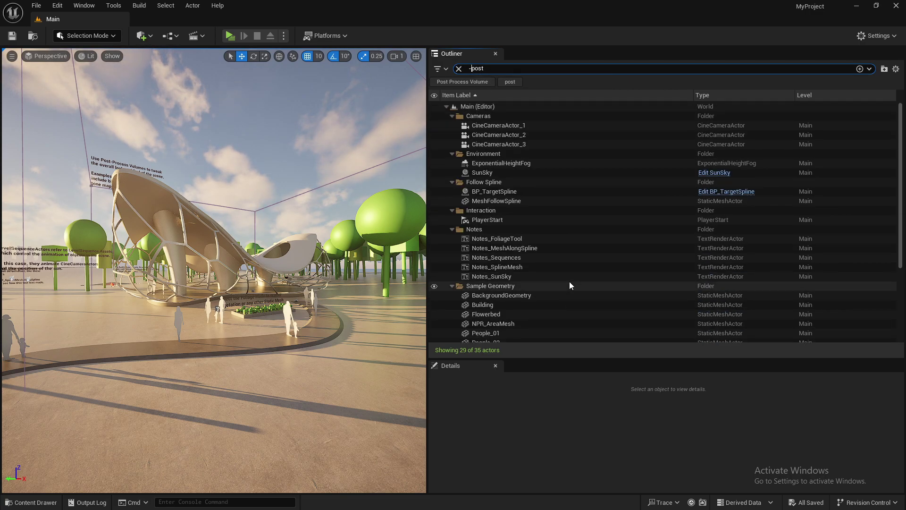
double_click(474, 68)
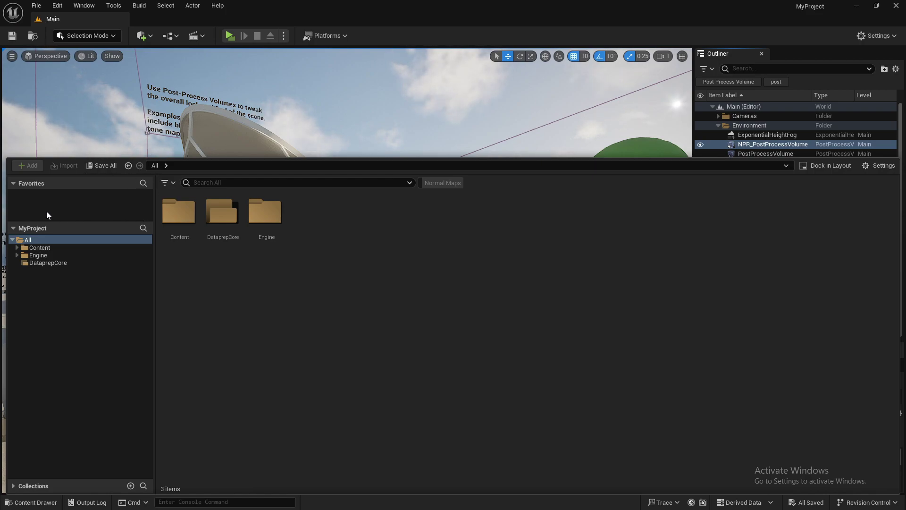
- Expand the Content folder and look through its ArchvisProject, MRQ_Presets and Sequences Cameras folders
click(17, 248)
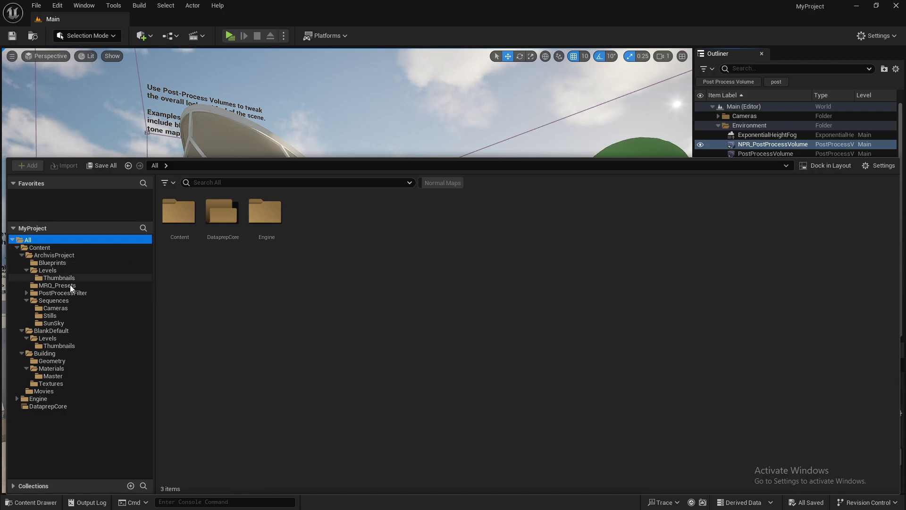
click(47, 308)
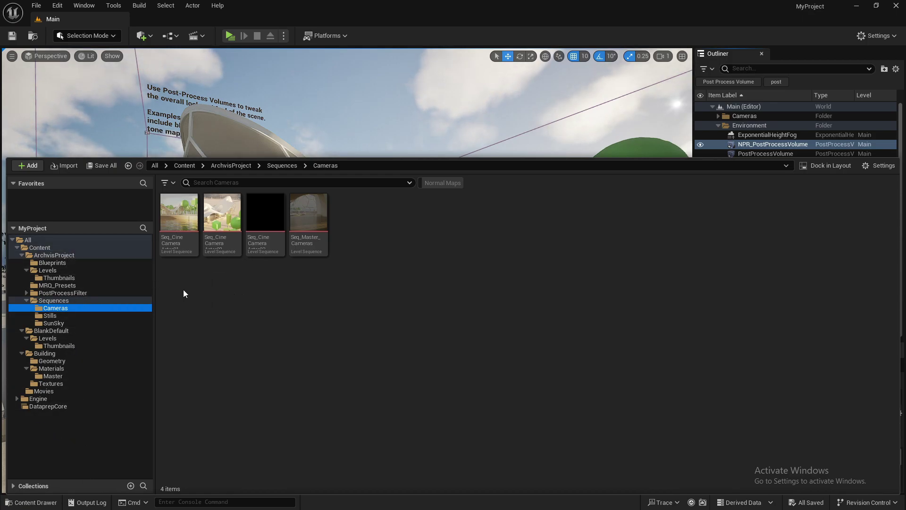
click(59, 286)
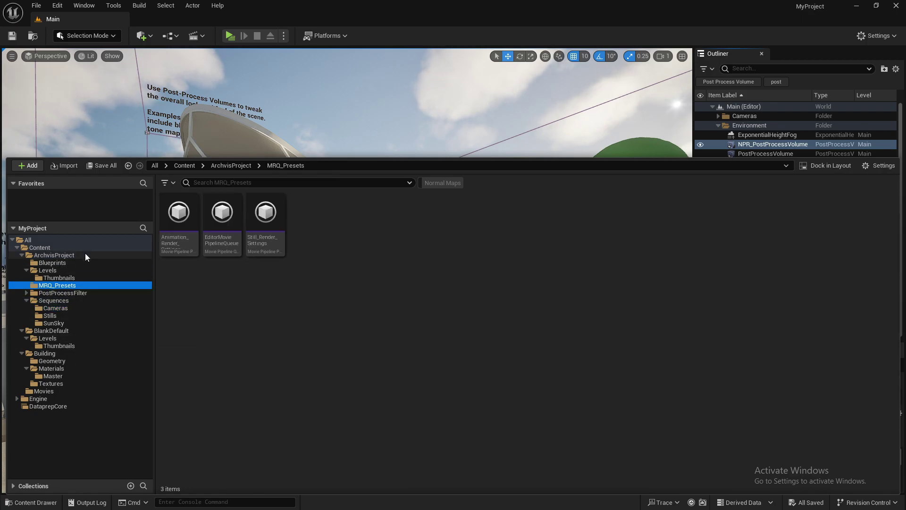
click(85, 254)
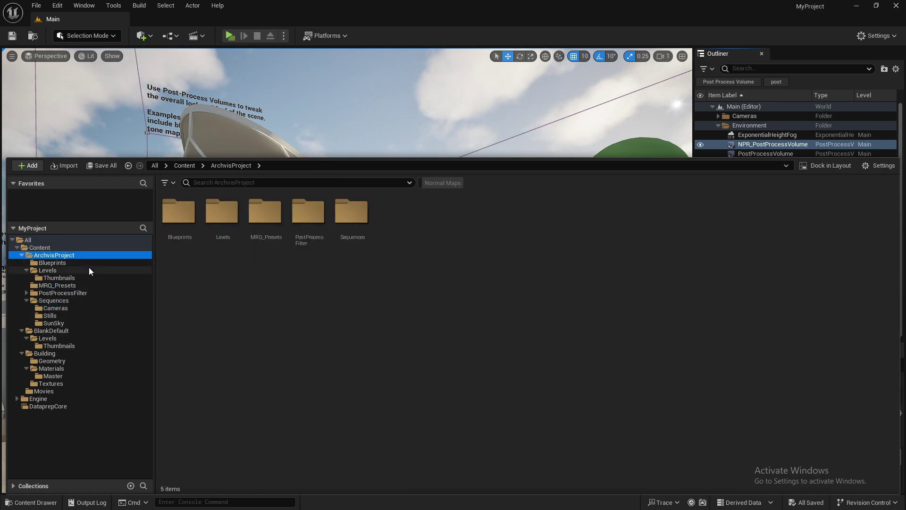
click(58, 307)
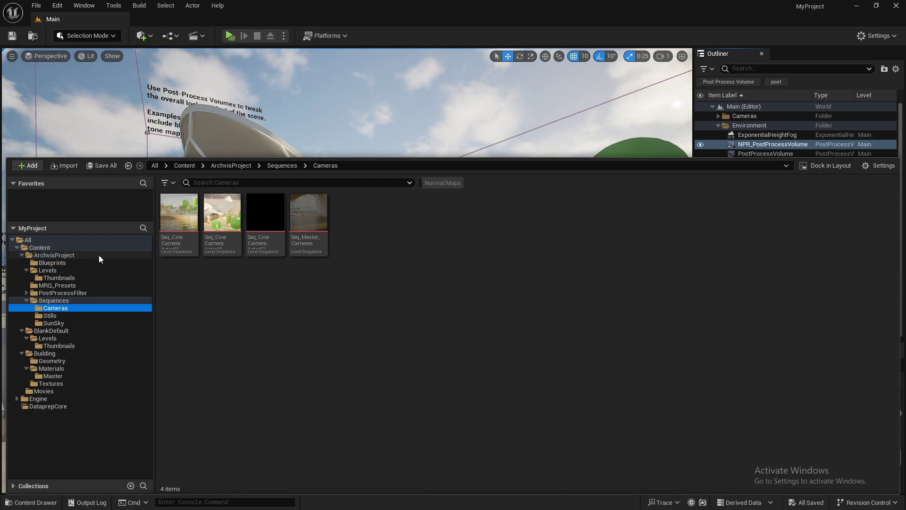
- Expand the Engine folder and collapse the ArchvisProject, BlankDefault and Building folders under Content, leaving Content as the open folder
click(17, 248)
click(17, 256)
click(17, 247)
click(21, 255)
click(21, 263)
click(22, 270)
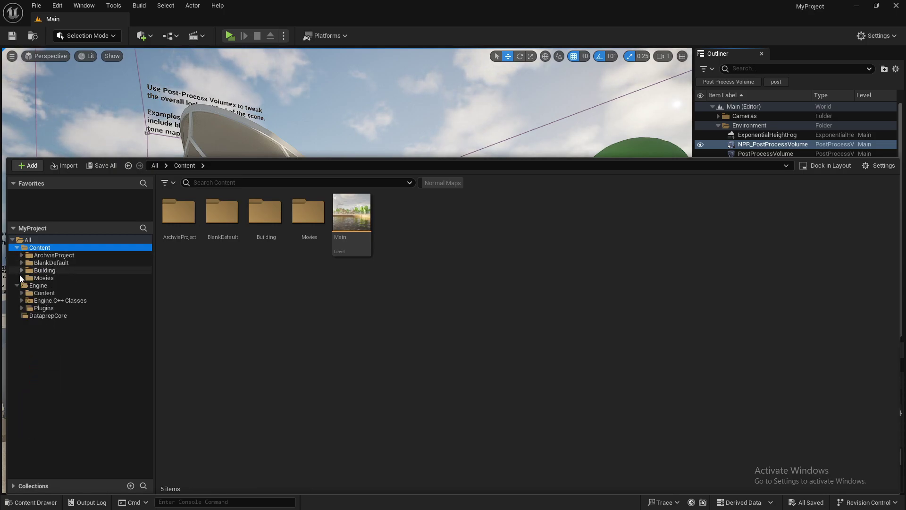
click(26, 240)
click(27, 247)
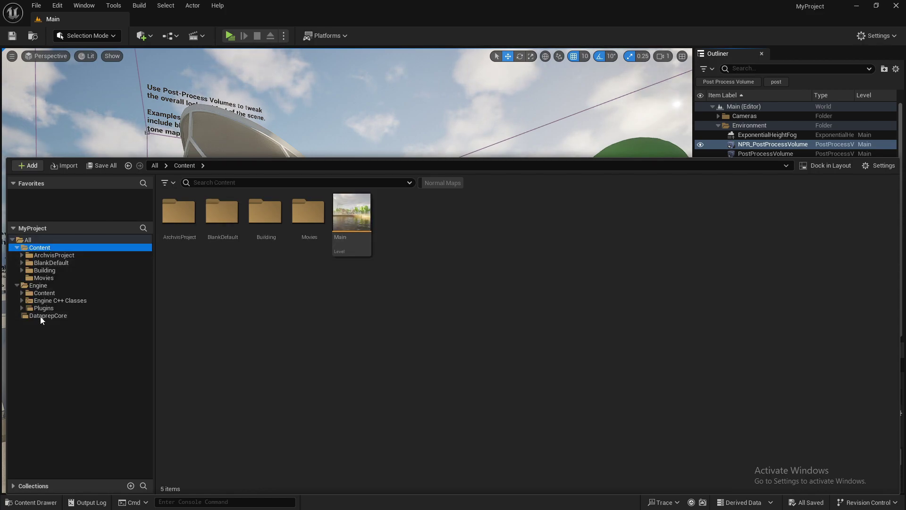
- Expand the Building, BlankDefault and ArchvisProject folders again to show their subfolders
click(21, 270)
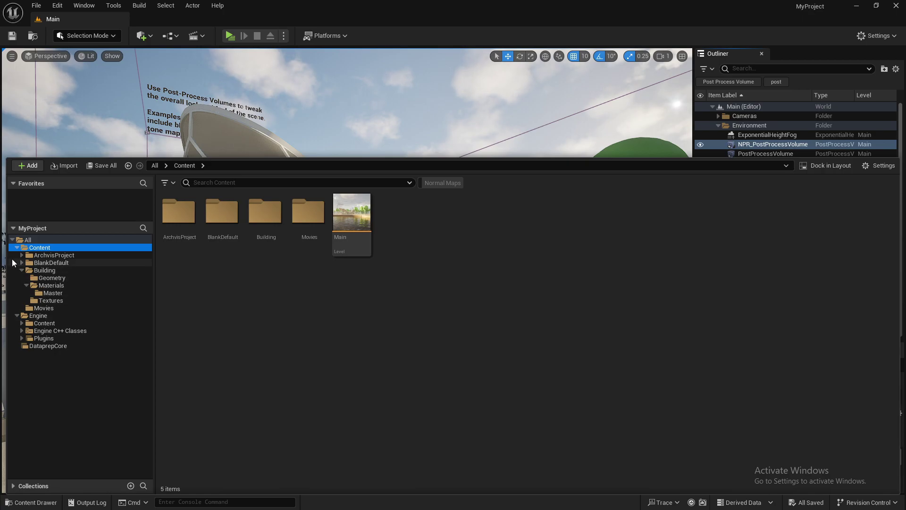
click(22, 262)
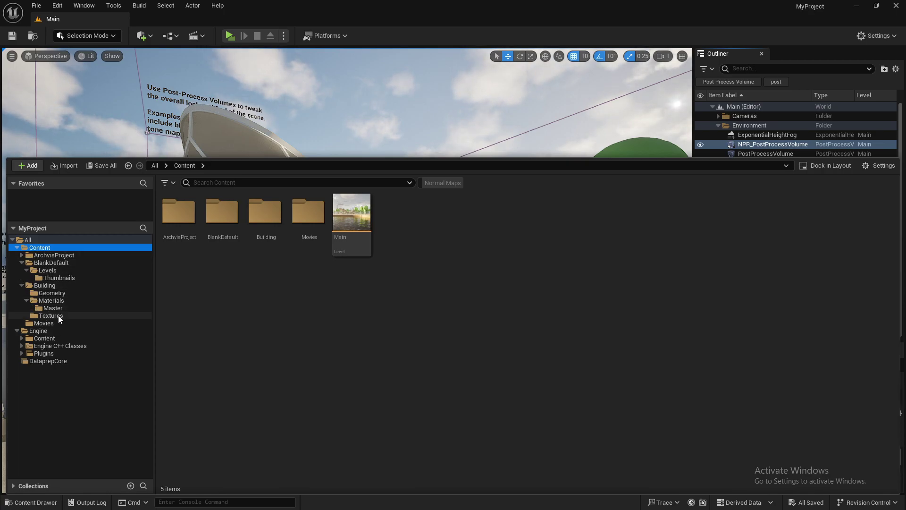
click(22, 255)
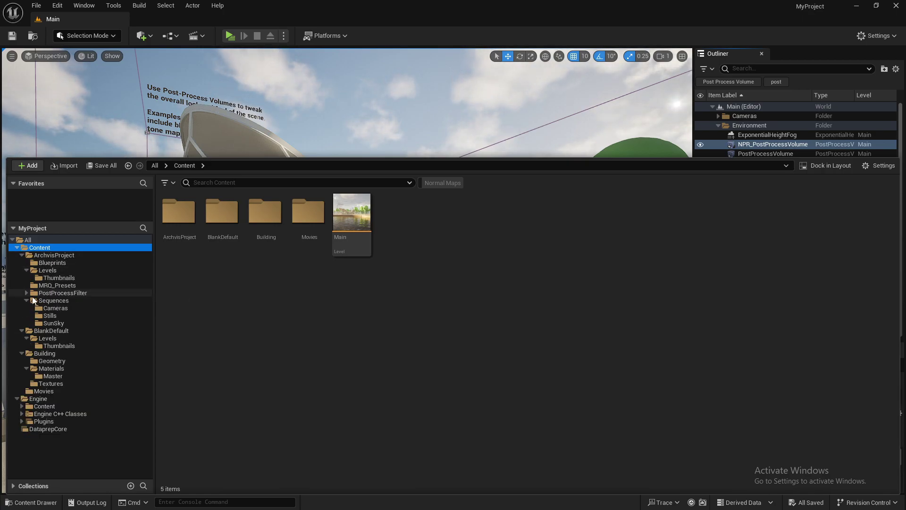
- View the contents of the Sequences folder and its Cameras and Stills subfolders, ending on Cameras
click(52, 302)
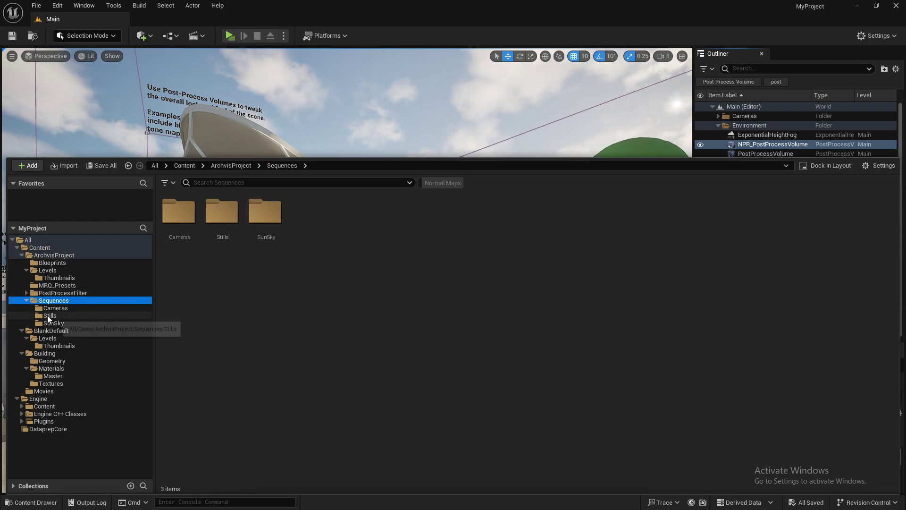
click(52, 308)
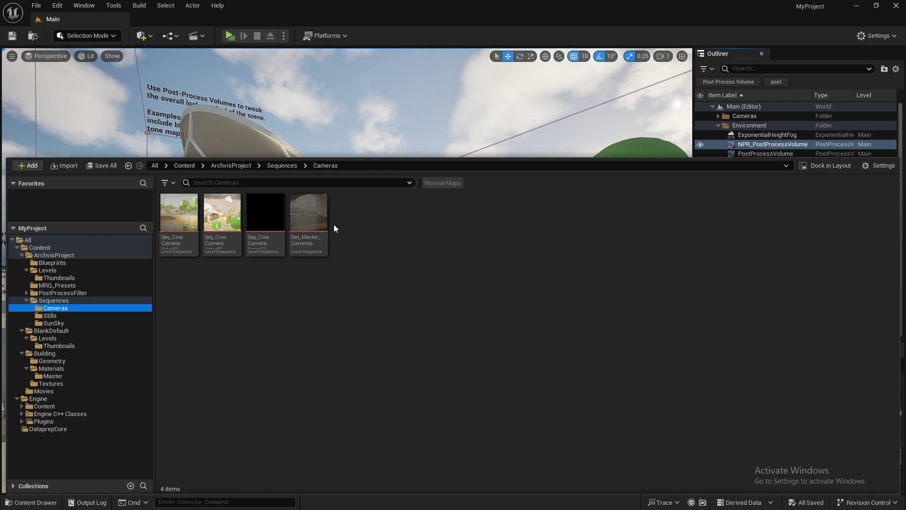
click(77, 315)
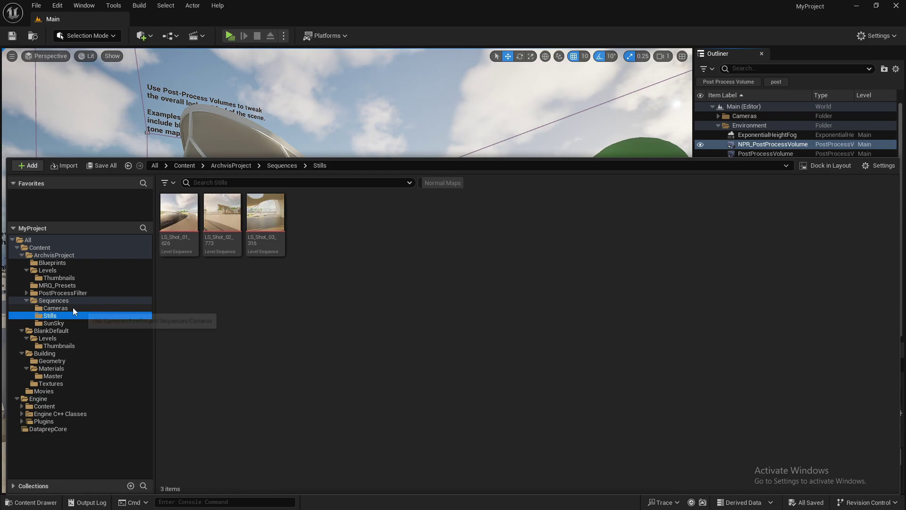
click(74, 308)
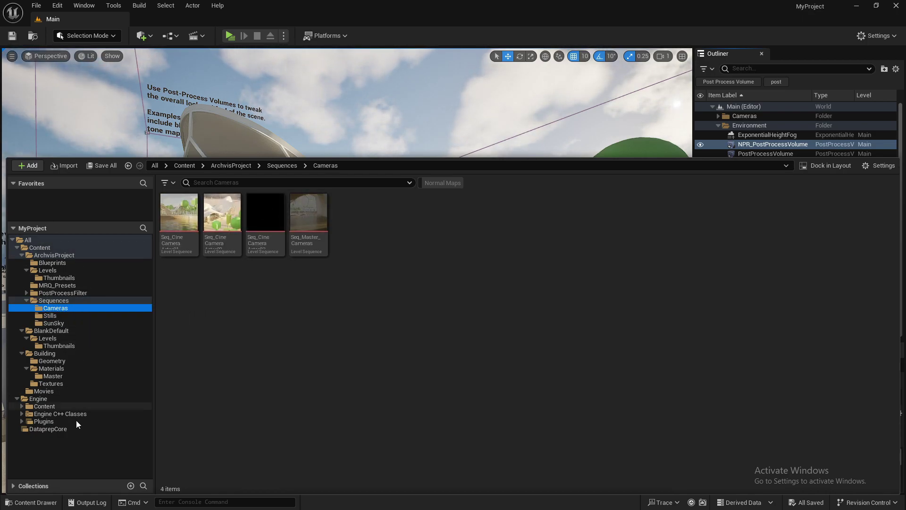
- Add the Cameras folder under Sequences to Favorites, switch to Blueprints, and return to Cameras through its favorite
right_click(61, 308)
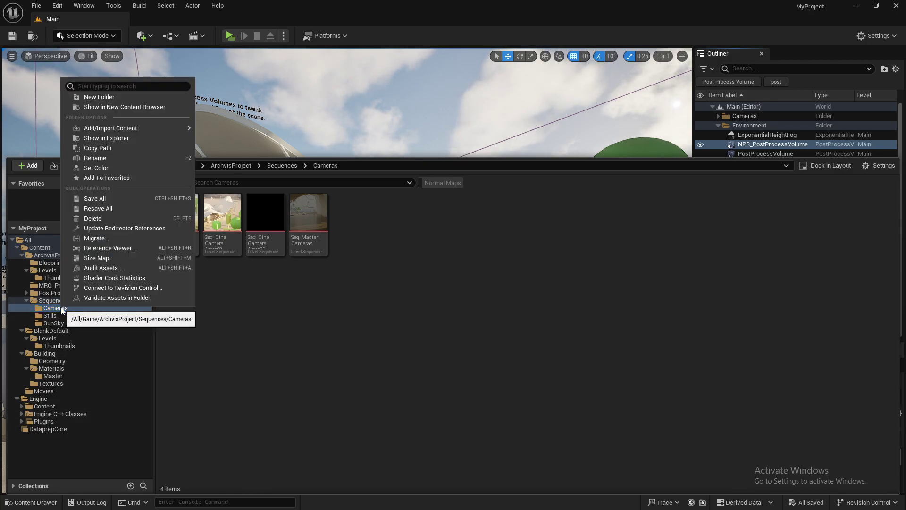
click(94, 175)
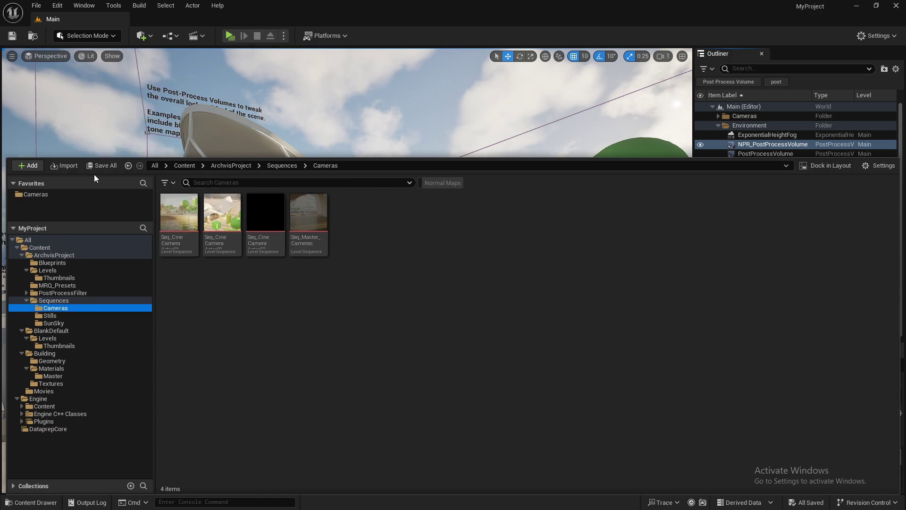
click(99, 194)
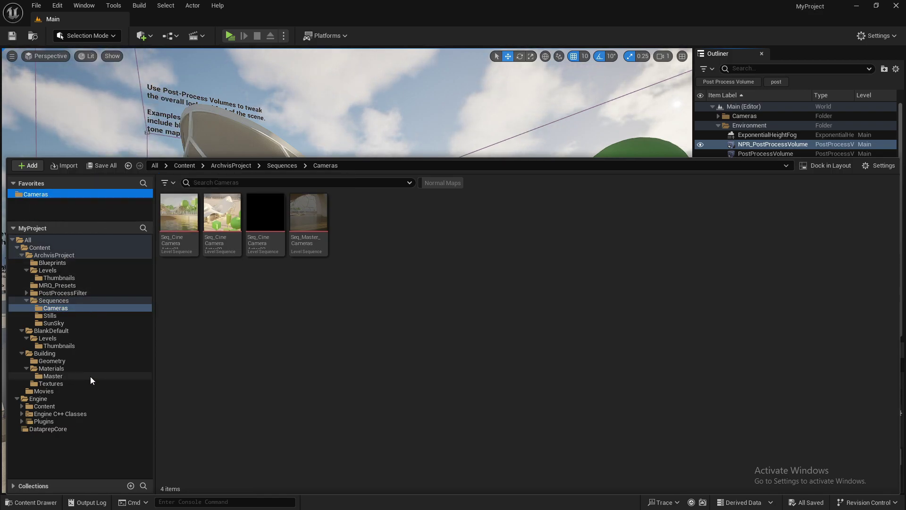
click(49, 263)
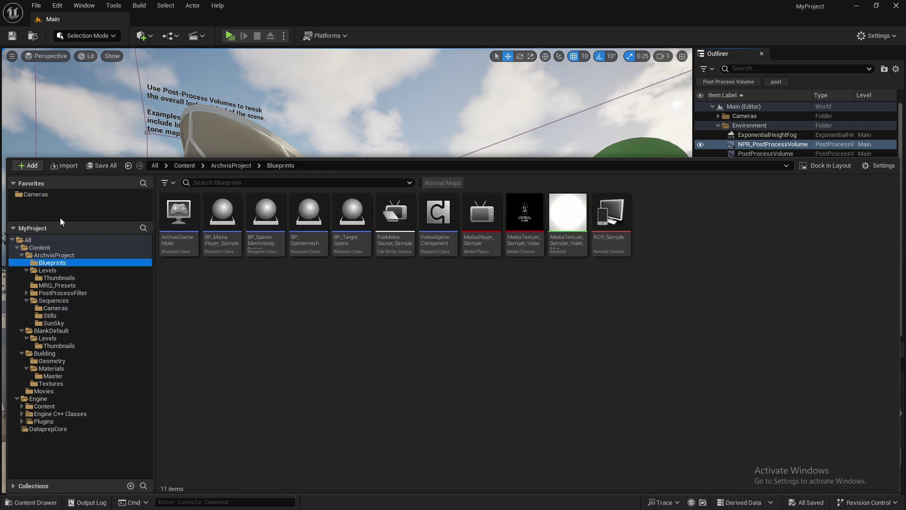
click(33, 194)
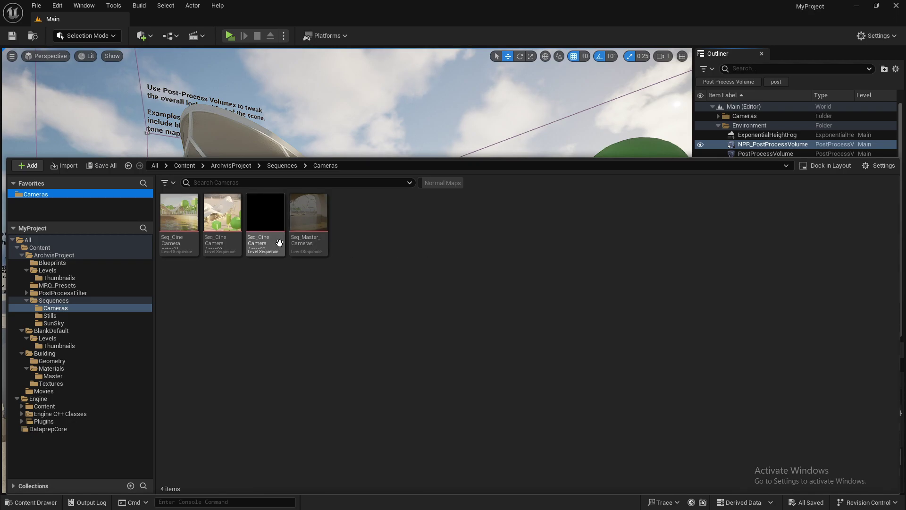
- Browse from Stills through SunSky and Textures to the Master folder under Building Materials and add Master to Favorites
click(62, 316)
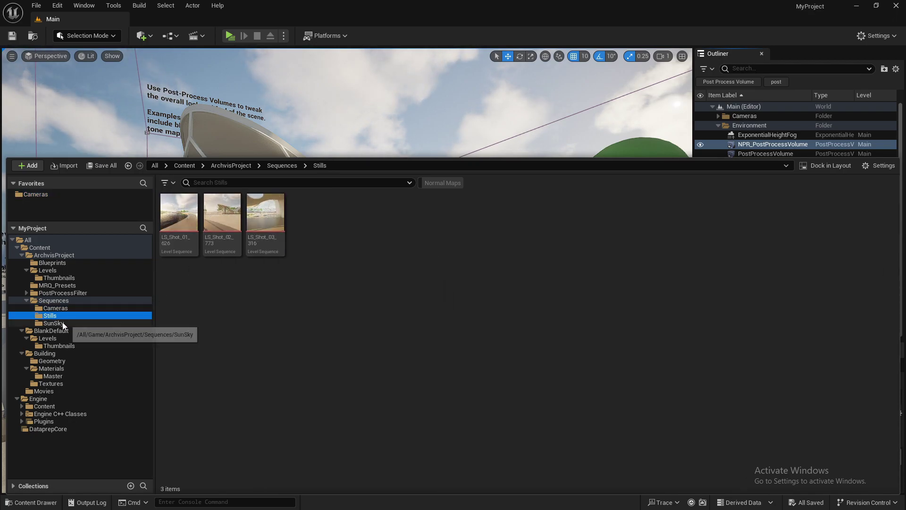
click(62, 323)
click(52, 384)
click(53, 375)
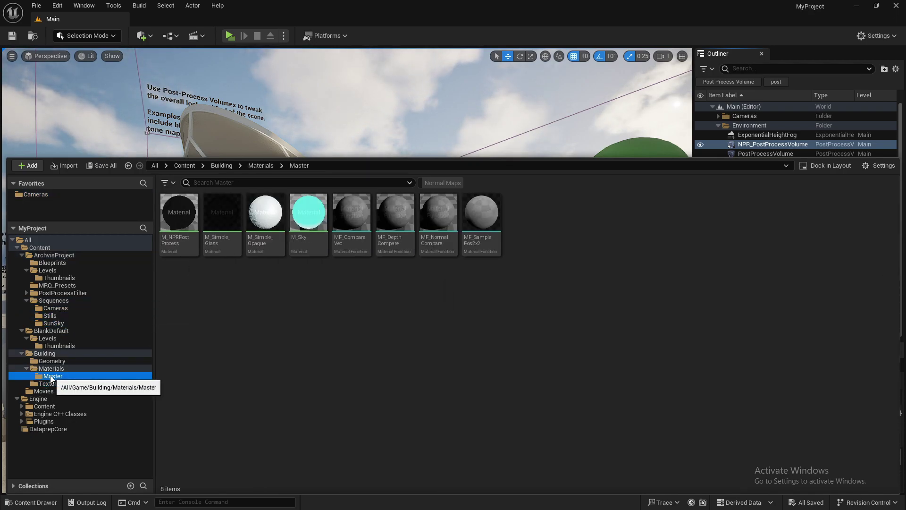
right_click(56, 376)
click(115, 246)
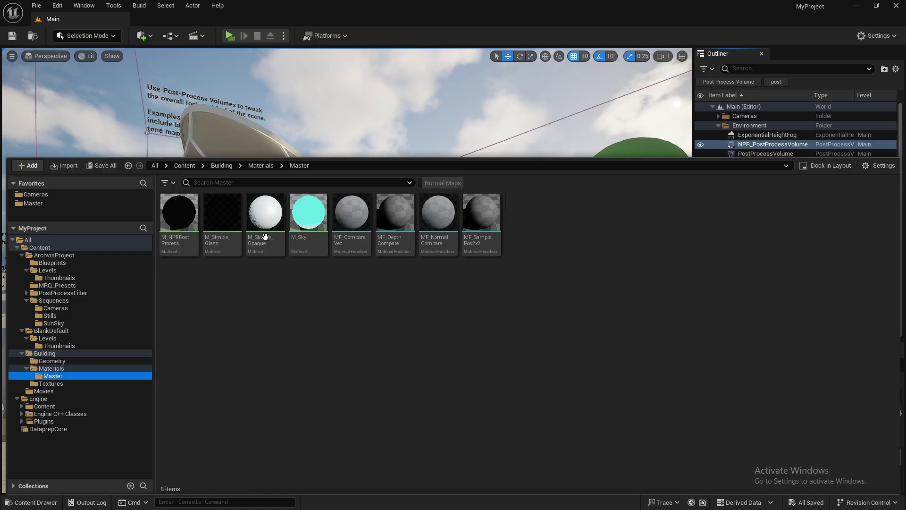
- Try both favorites, Cameras and Master, and return from the Stills folder to Cameras through Favorites
click(50, 194)
click(44, 203)
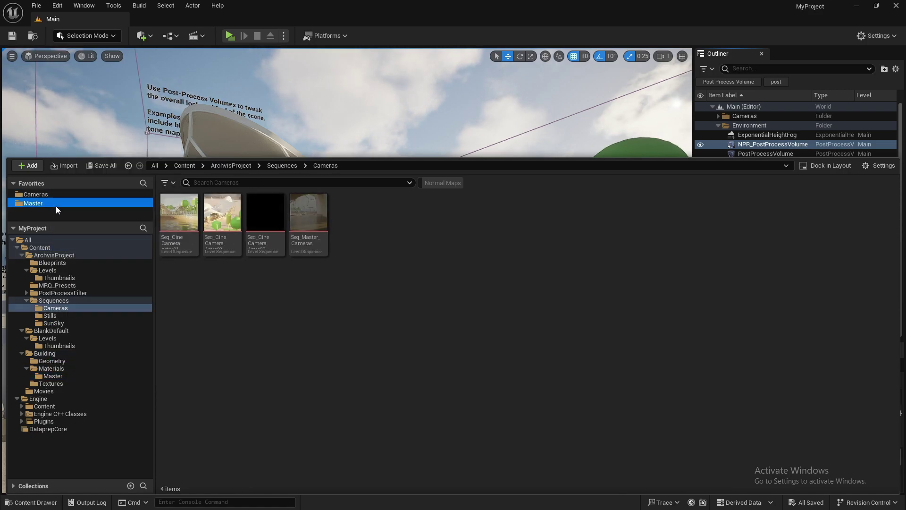
click(62, 315)
click(37, 195)
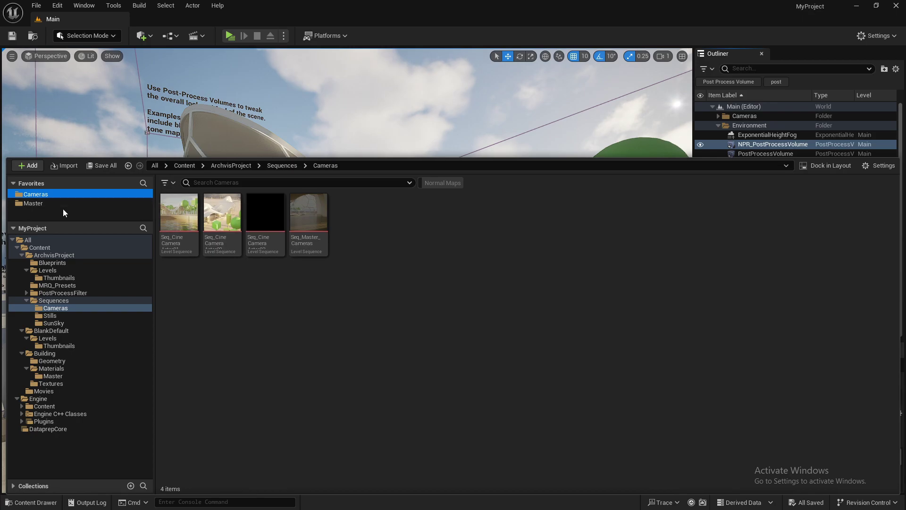
- Make the Favorites section taller and open the Cameras and Master favorites in turn
drag(65, 221, 71, 245)
click(76, 203)
click(47, 194)
click(45, 200)
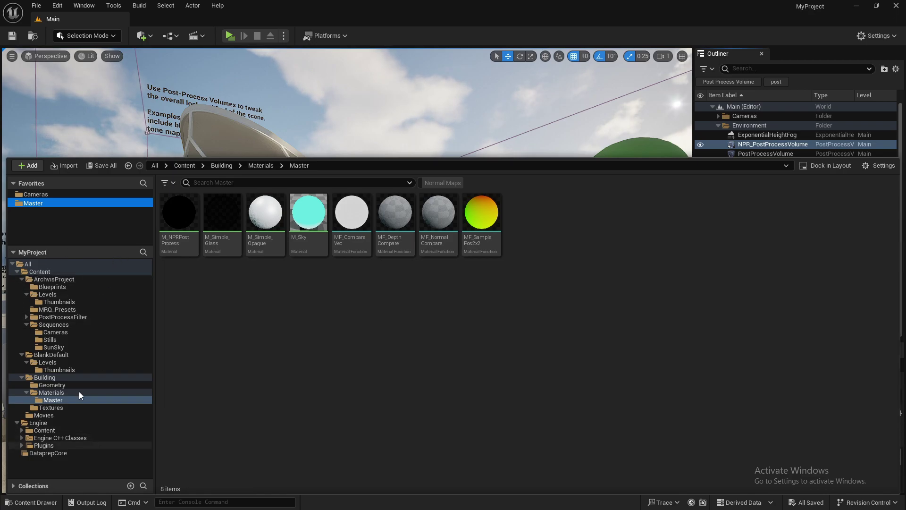
- Switch back and forth between the Cameras and Master favorites to compare jumping between the two folders
double_click(27, 264)
click(34, 203)
click(40, 196)
click(41, 204)
click(35, 194)
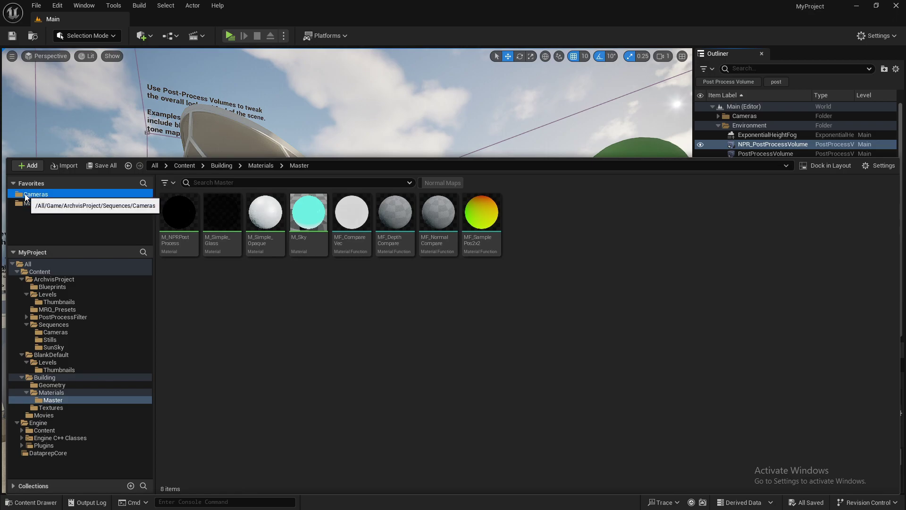
click(29, 203)
click(32, 195)
click(33, 203)
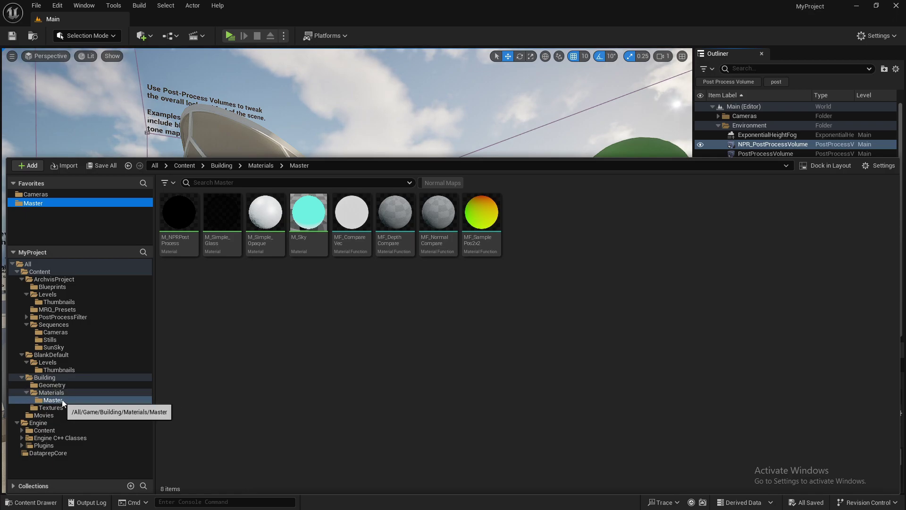
click(47, 195)
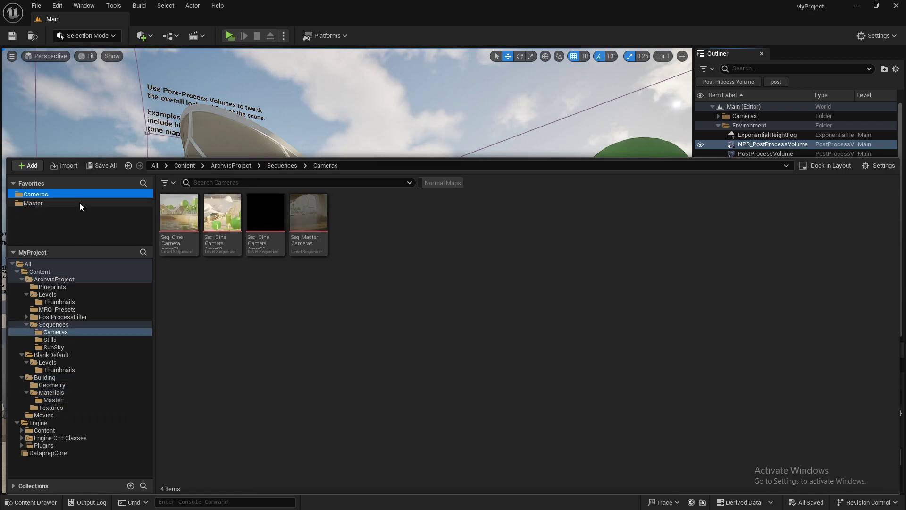
click(34, 202)
click(33, 194)
click(44, 204)
click(50, 194)
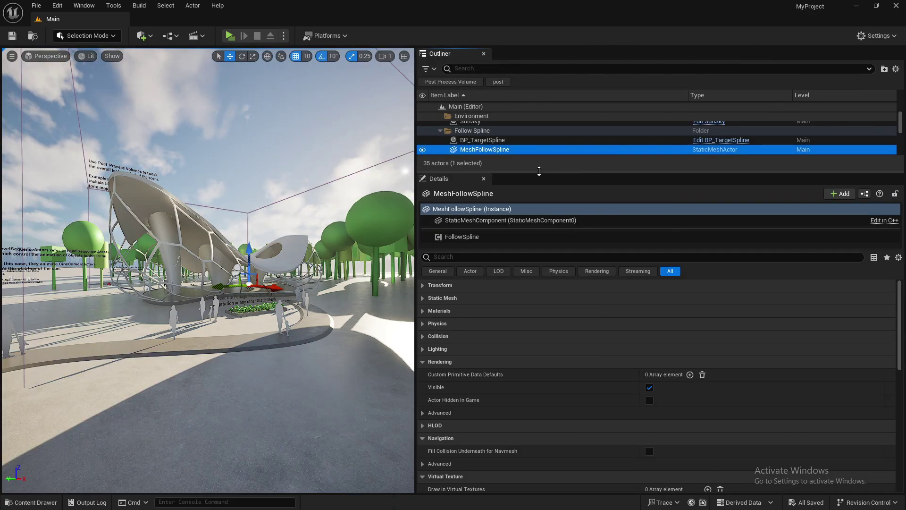
- Make the Outliner taller and select the Terrain actor followed by the Flowerbed actor in Sample Geometry
drag(537, 177, 536, 320)
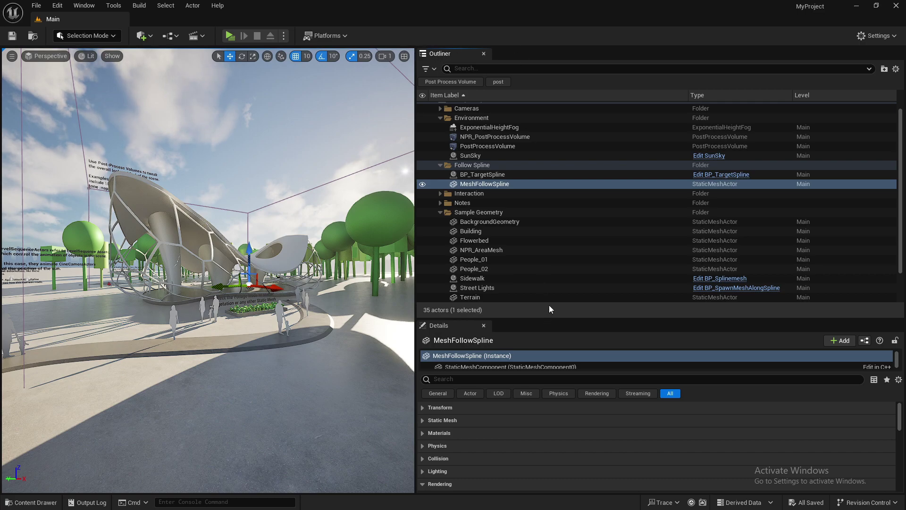
click(550, 299)
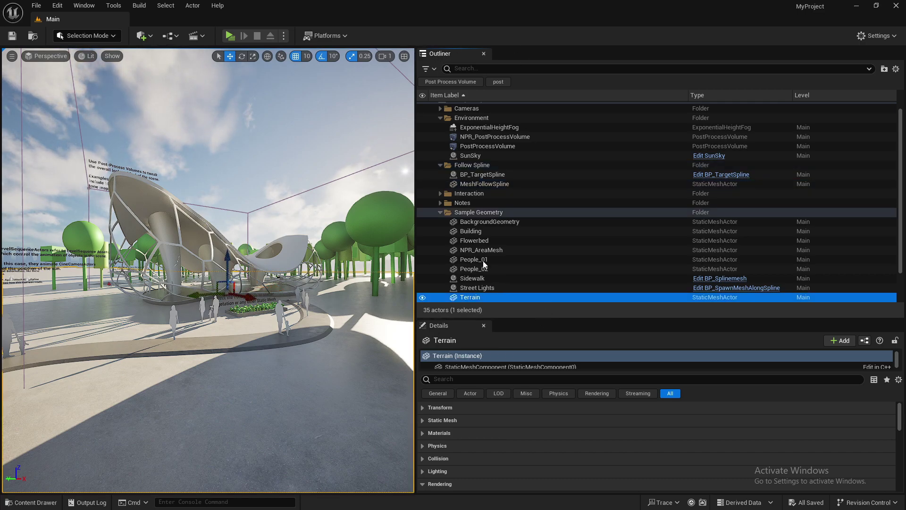
click(519, 241)
- Shrink the Outliner to enlarge the Details panel and view the Flowerbed's properties from Transform downward
drag(533, 320, 539, 105)
scroll(547, 361, up, 10)
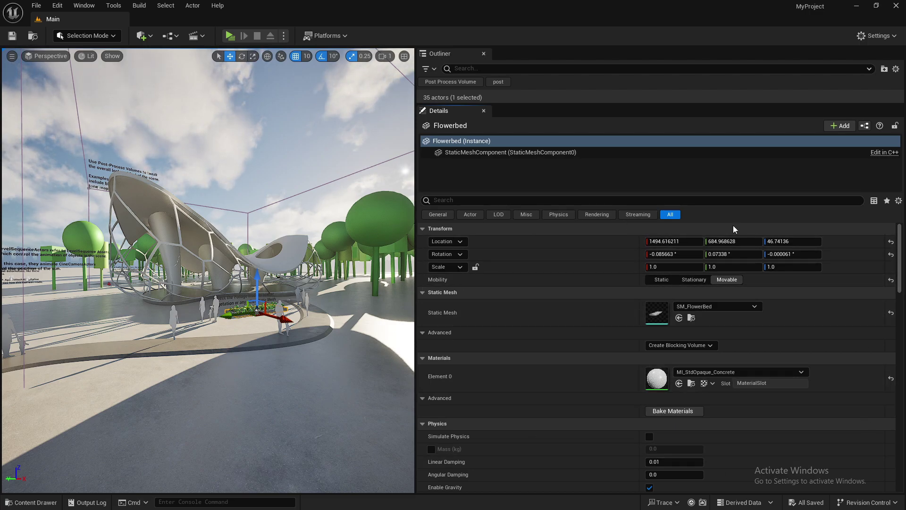
- Expand the Flowerbed's HLOD category with its advanced options, and show the advanced options of the Rendering category
scroll(541, 267, down, 15)
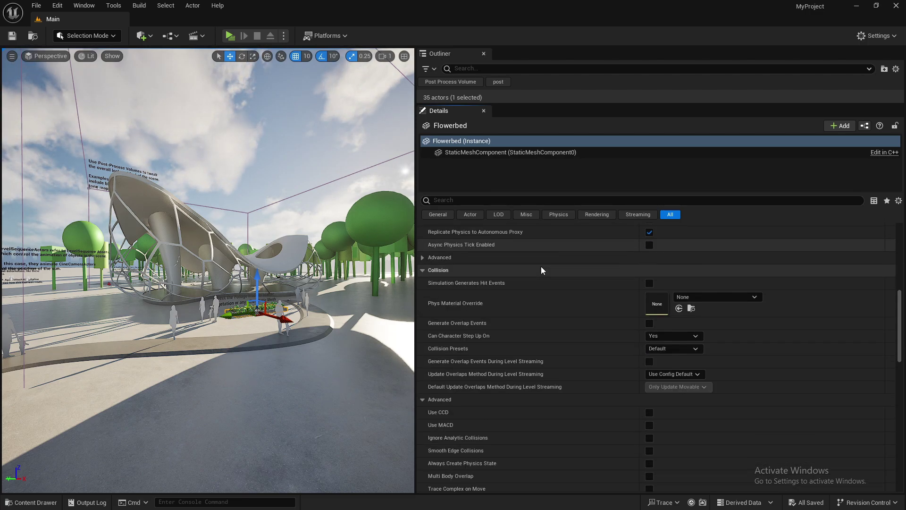
scroll(541, 269, down, 10)
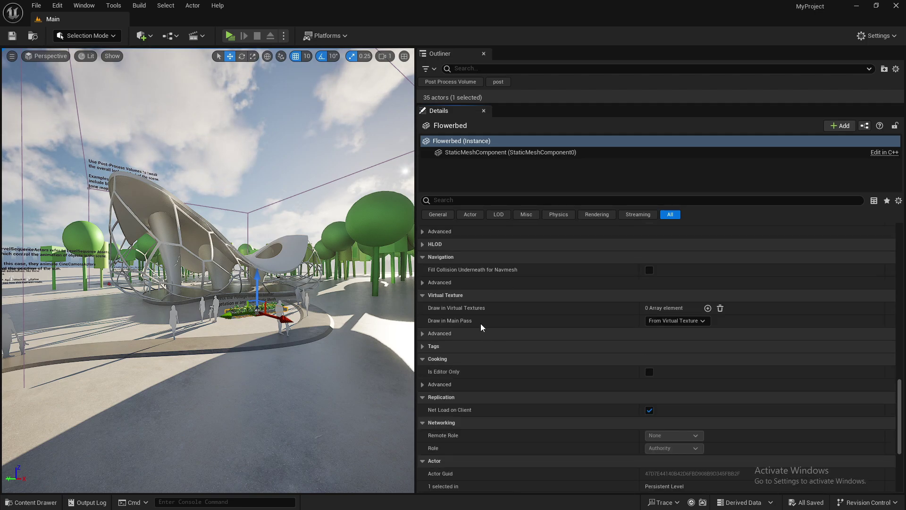
scroll(595, 398, up, 3)
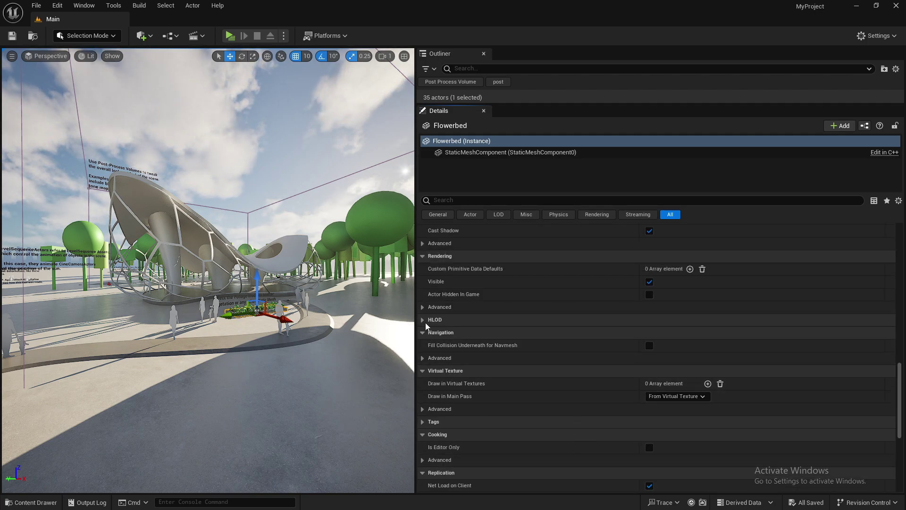
click(423, 320)
click(423, 358)
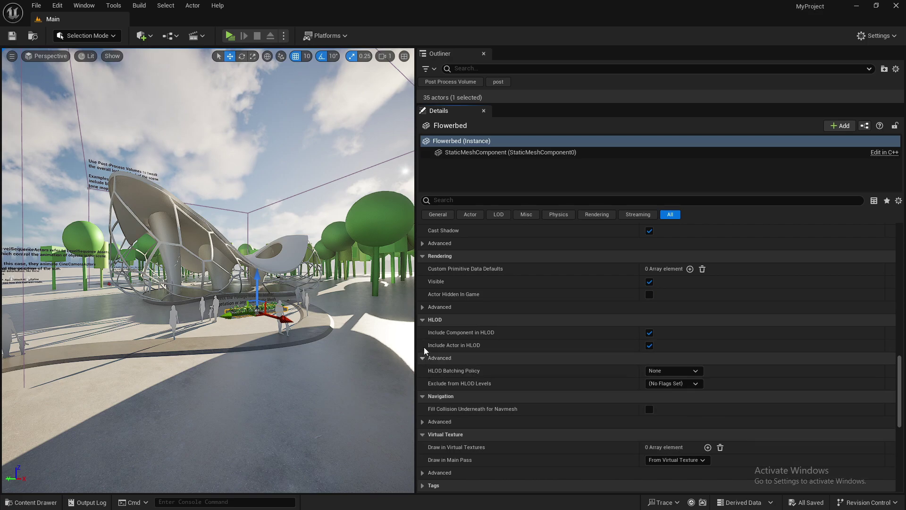
click(448, 308)
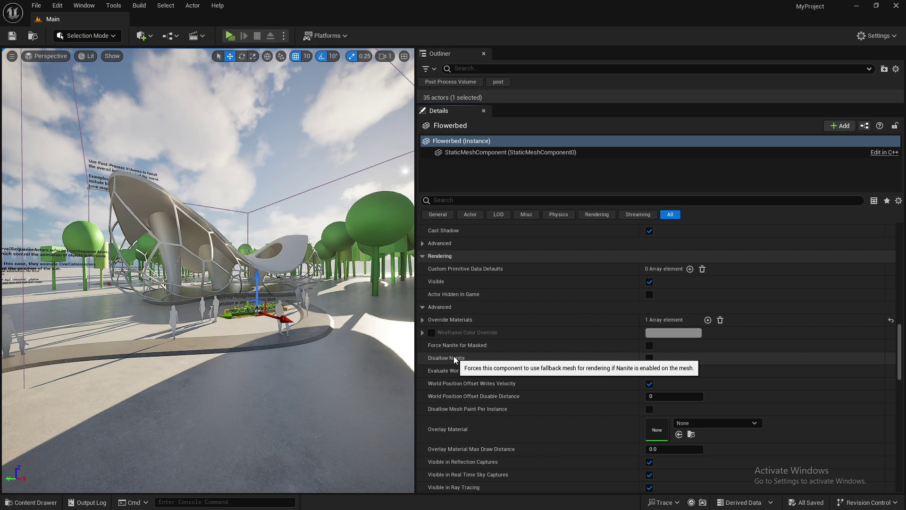
- Collapse the Physics category and hide the advanced options of the Static Mesh and Materials categories
scroll(461, 355, up, 10)
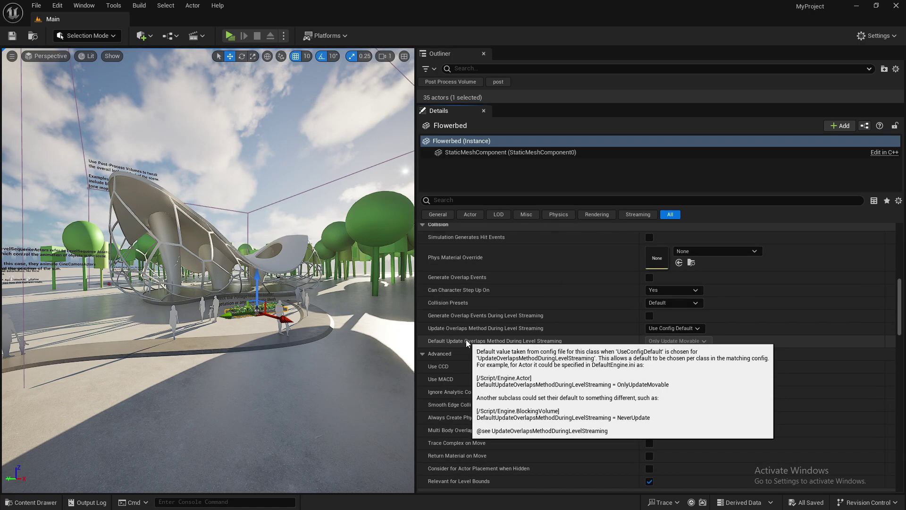
scroll(466, 339, up, 6)
scroll(614, 262, down, 4)
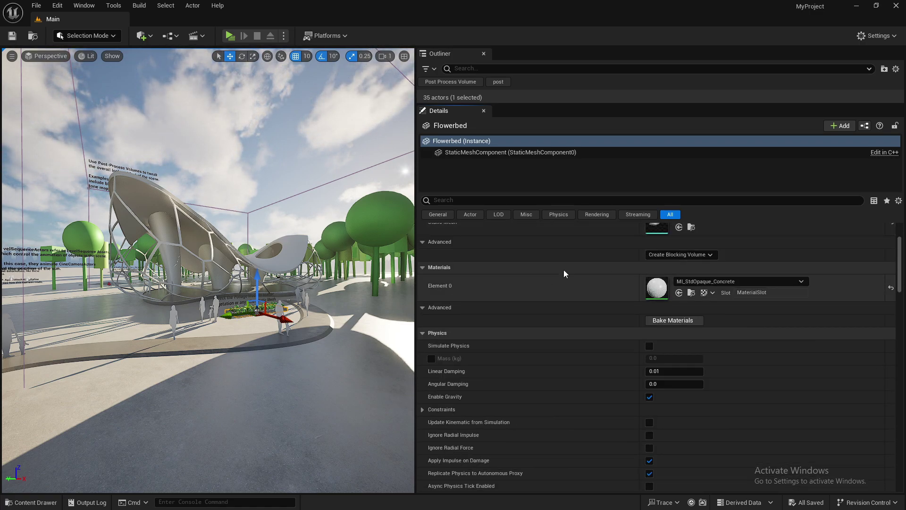
click(423, 243)
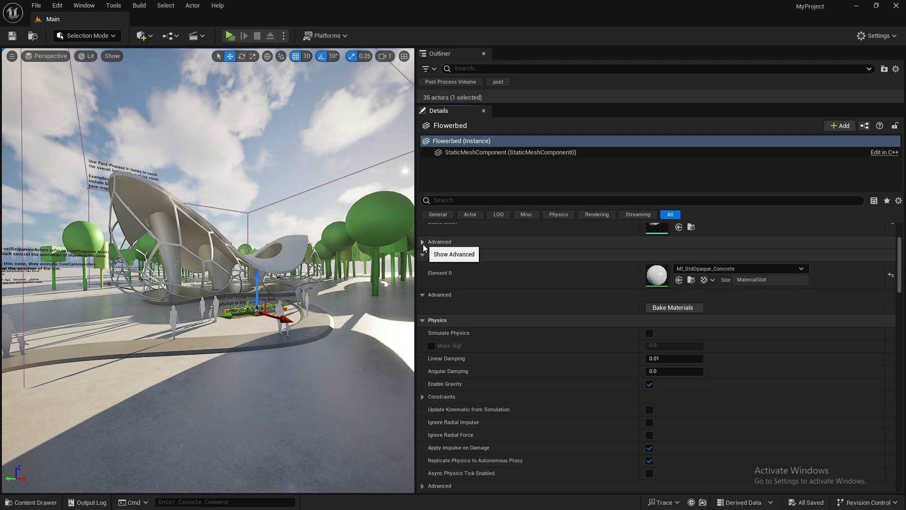
click(421, 320)
click(423, 295)
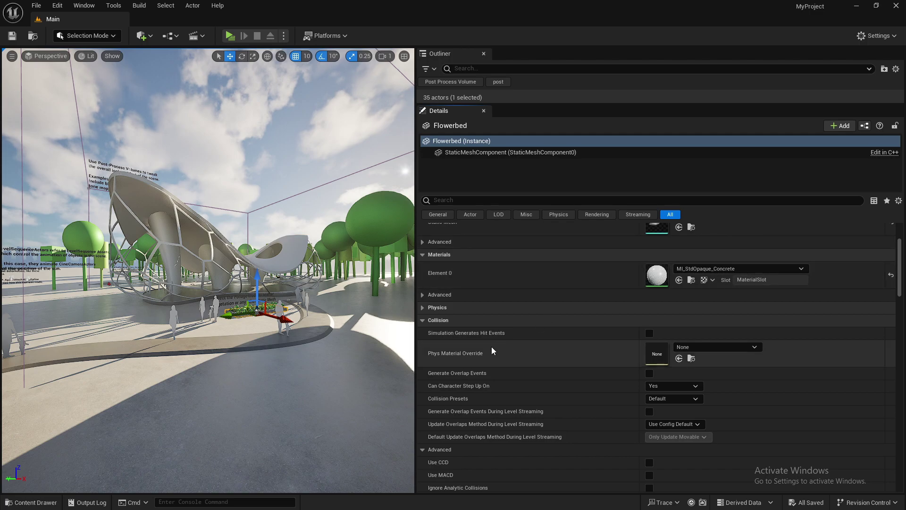
- Collapse the Static Mesh, Materials and Collision categories in the Flowerbed's details
scroll(491, 347, up, 3)
scroll(460, 288, down, 3)
scroll(429, 295, up, 3)
click(424, 292)
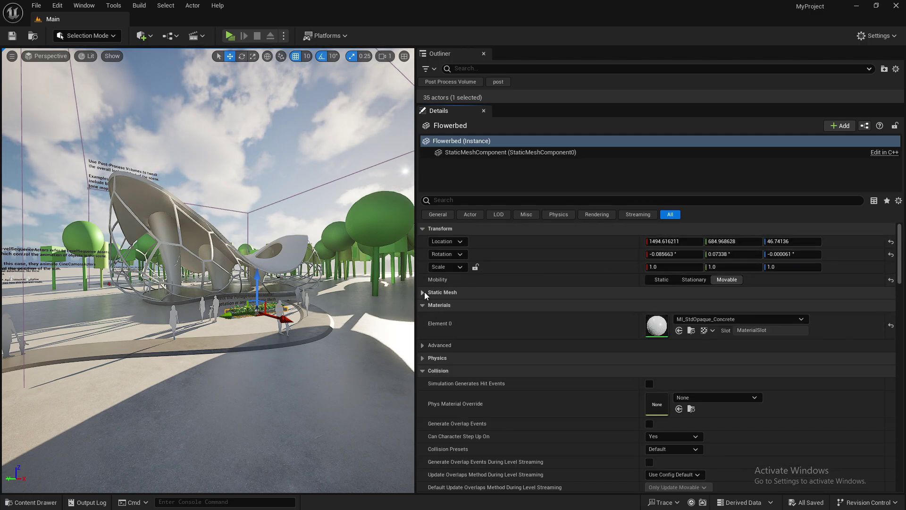
click(421, 305)
click(427, 330)
scroll(496, 305, down, 3)
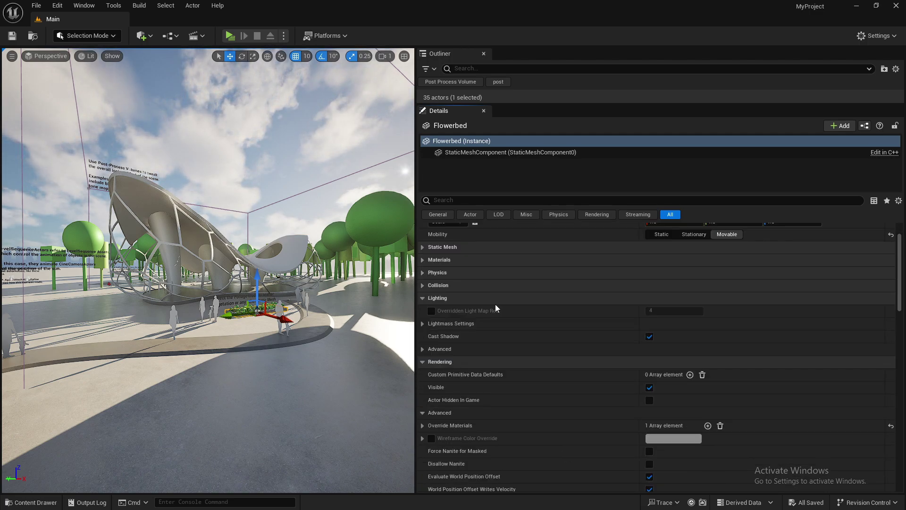
- Add the Disallow Nanite property from Rendering's advanced options to the property favorites
scroll(476, 296, up, 3)
scroll(588, 311, down, 3)
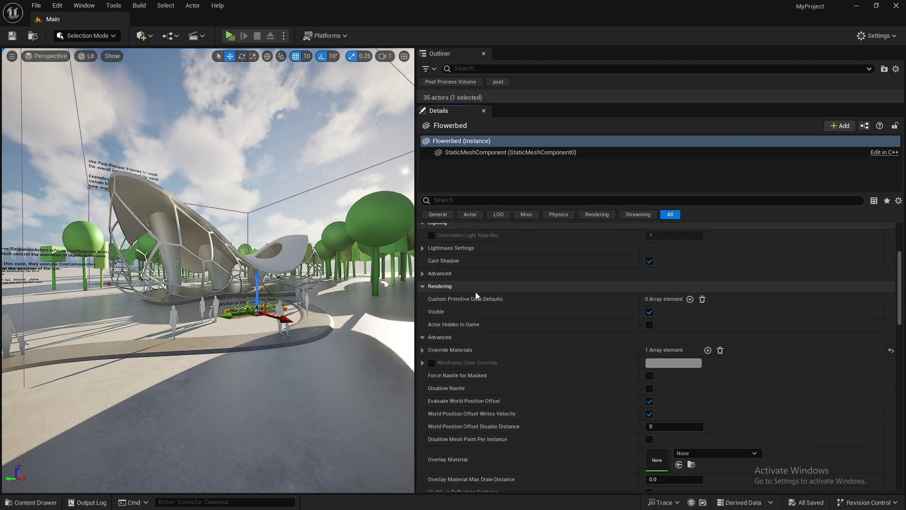
scroll(528, 315, down, 3)
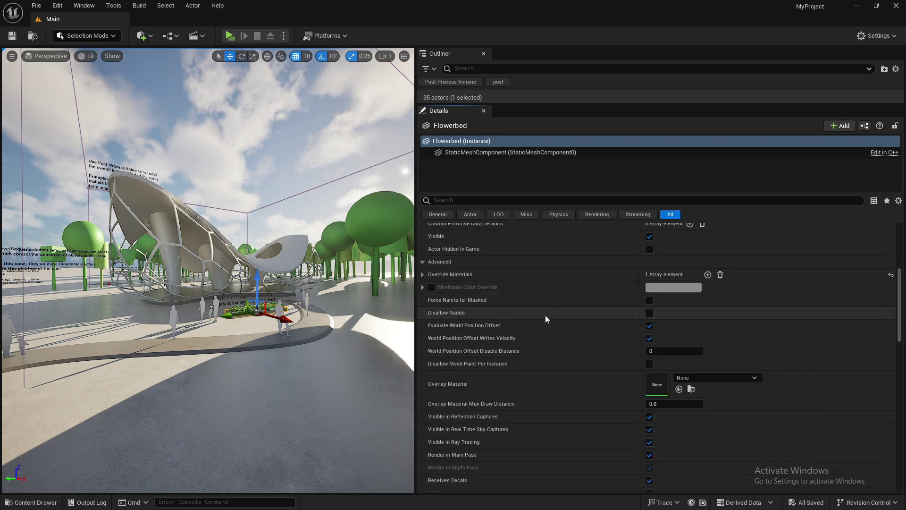
scroll(495, 340, up, 2)
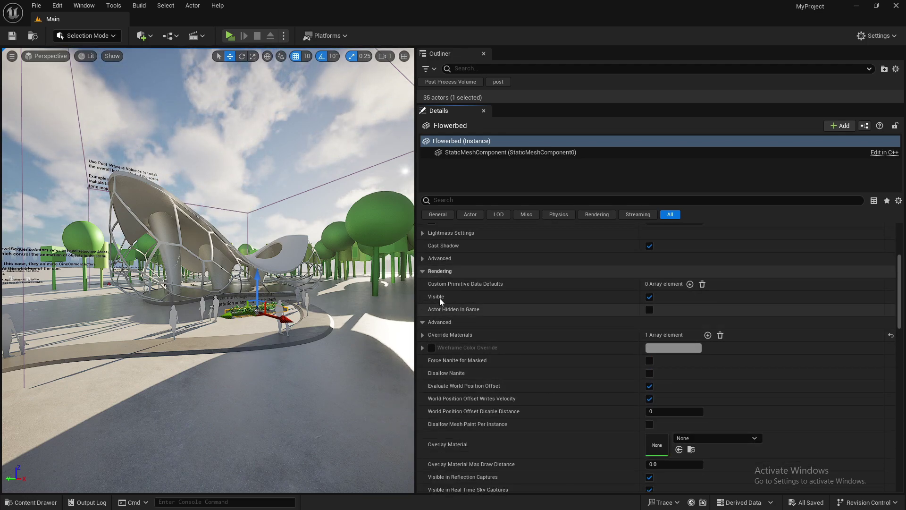
click(422, 322)
click(422, 322)
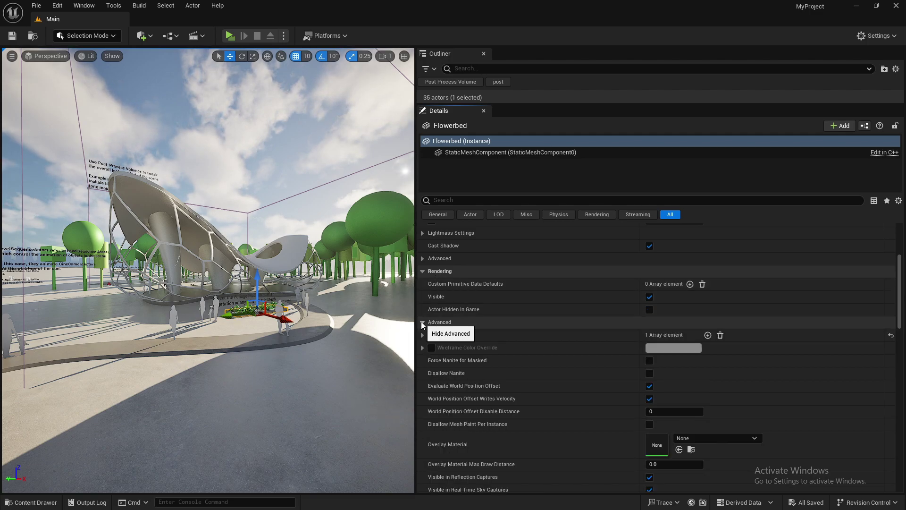
scroll(461, 313, up, 1)
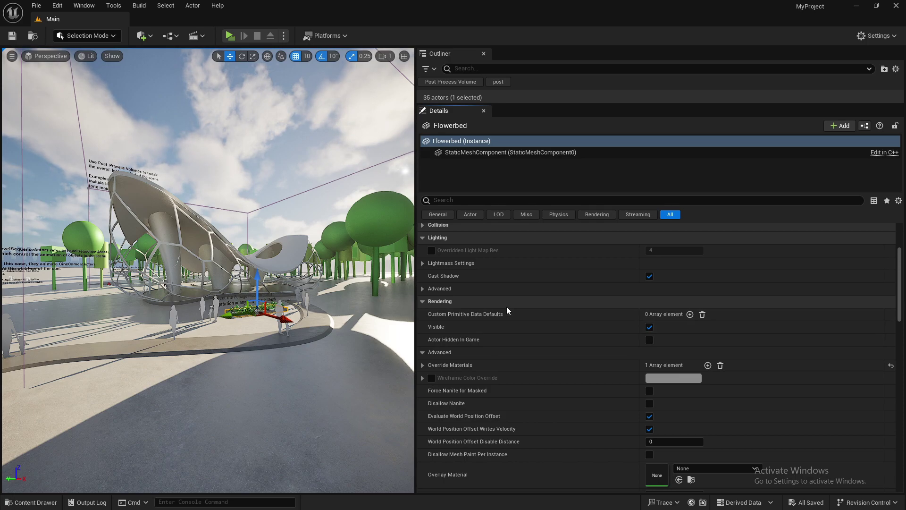
scroll(508, 302, down, 2)
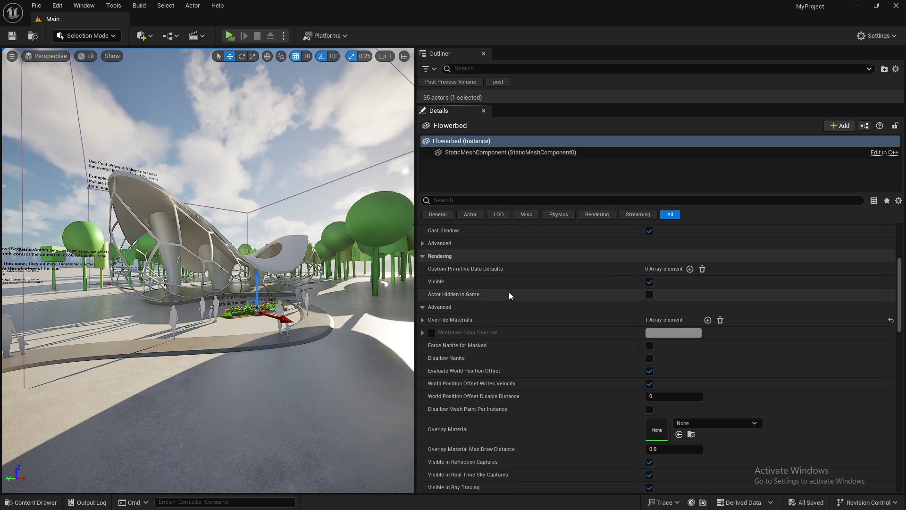
right_click(450, 358)
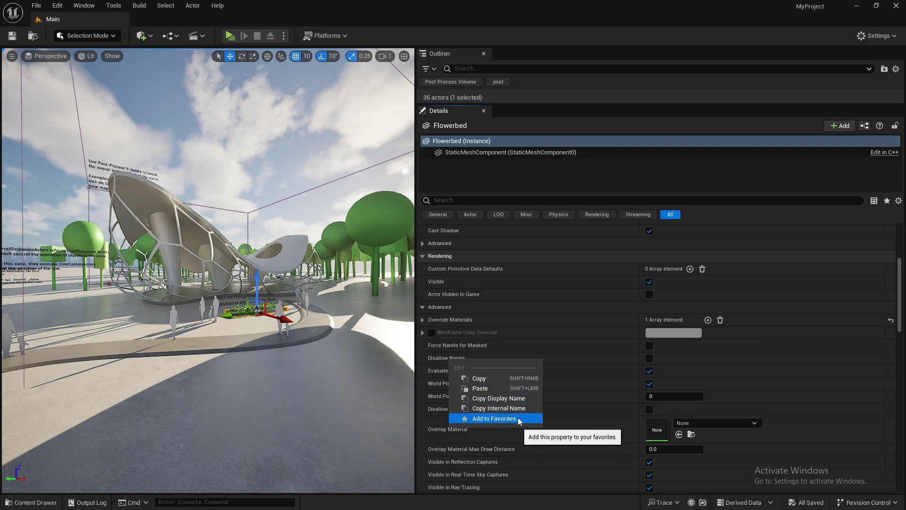
click(494, 419)
- Collapse the Lighting category and leave the Transform, Static Mesh and Materials categories expanded
scroll(528, 400, up, 7)
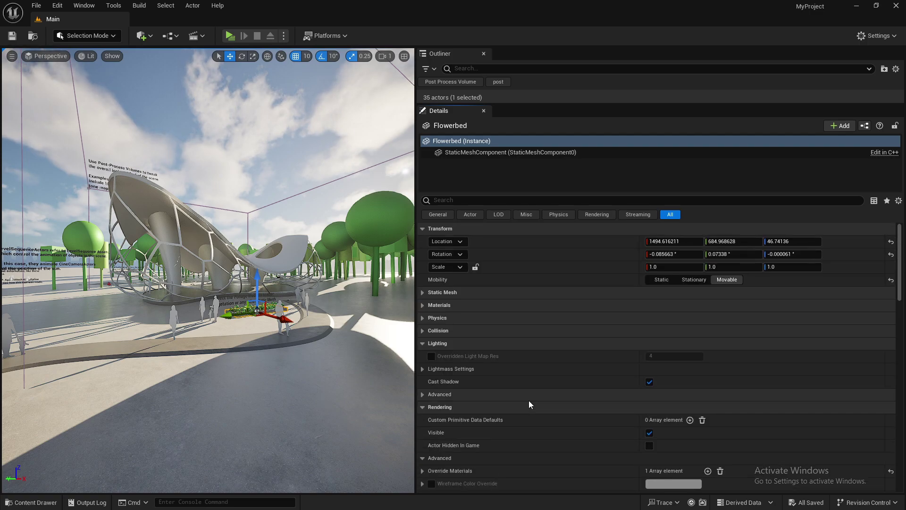
click(423, 230)
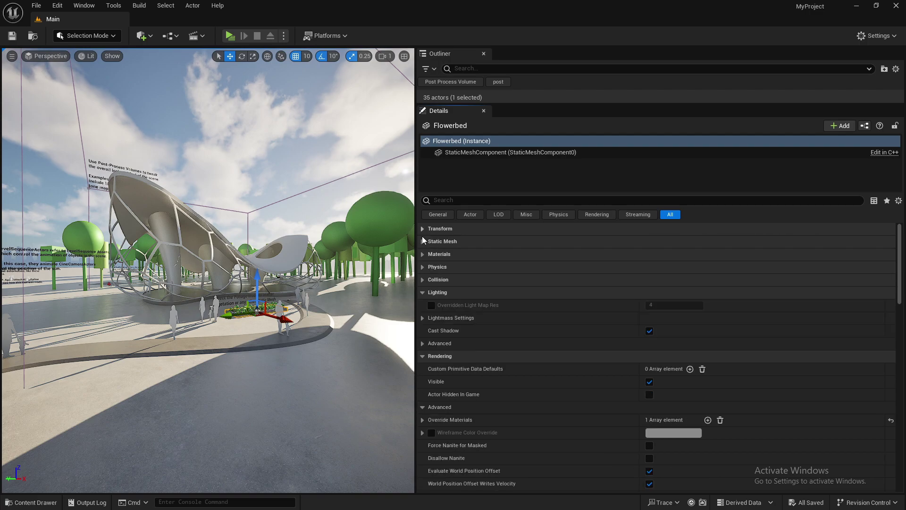
click(423, 292)
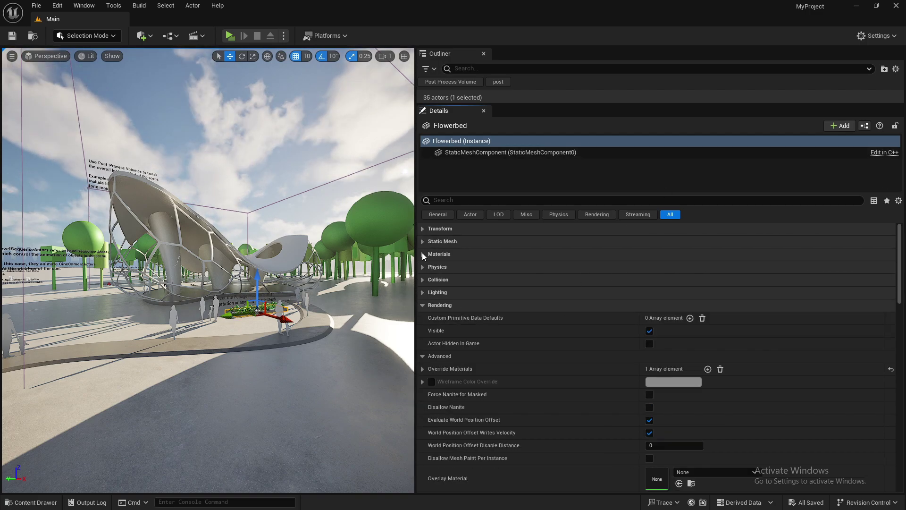
click(423, 228)
click(421, 303)
click(423, 293)
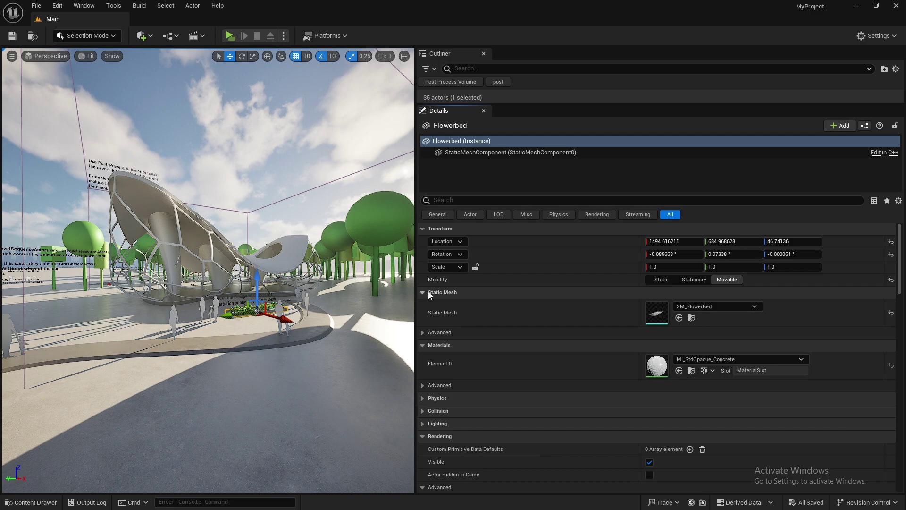
- Show the Favorites category in the Details panel, and collapse and expand it once
click(887, 202)
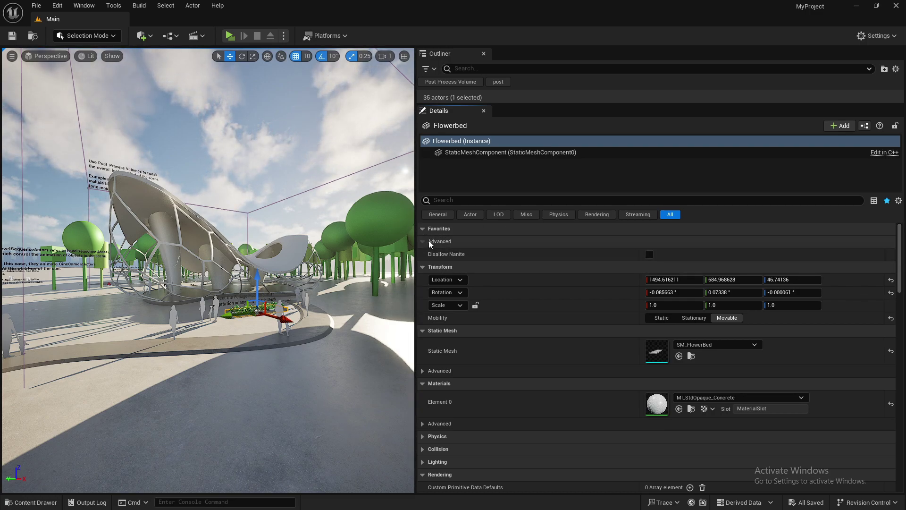
click(464, 229)
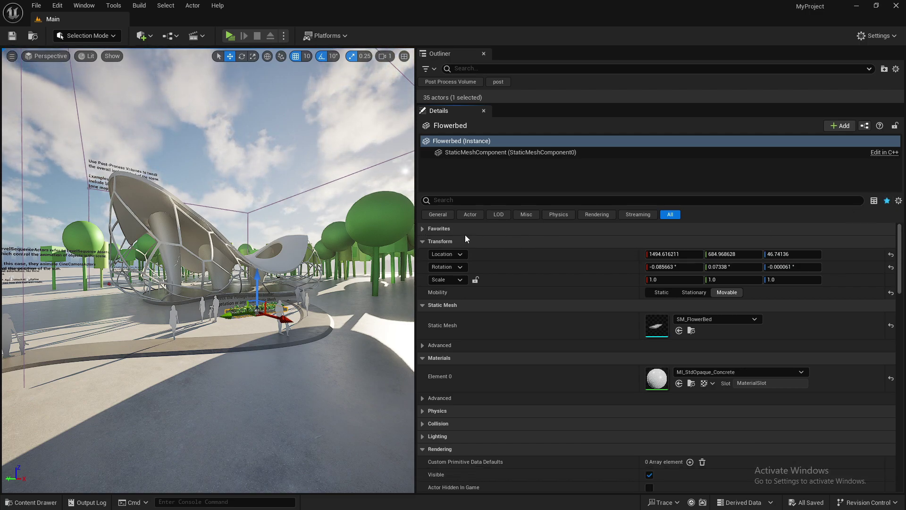
click(423, 229)
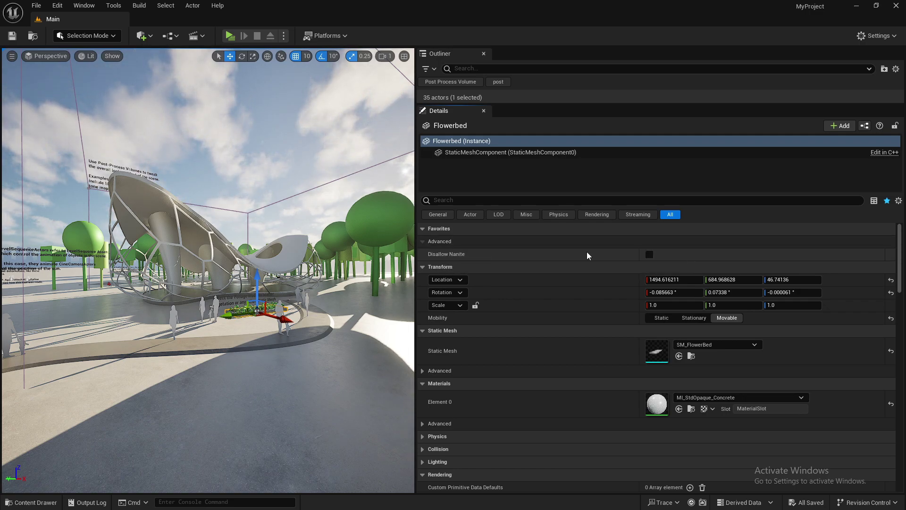
- Look through the Flowerbed's property list down past Virtual Texture and return to the Favorites category
scroll(585, 254, down, 15)
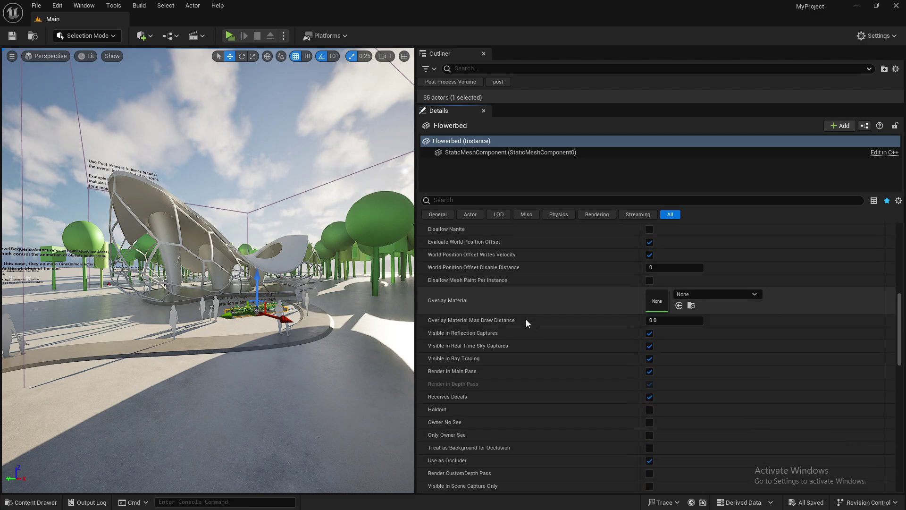
scroll(502, 255, down, 8)
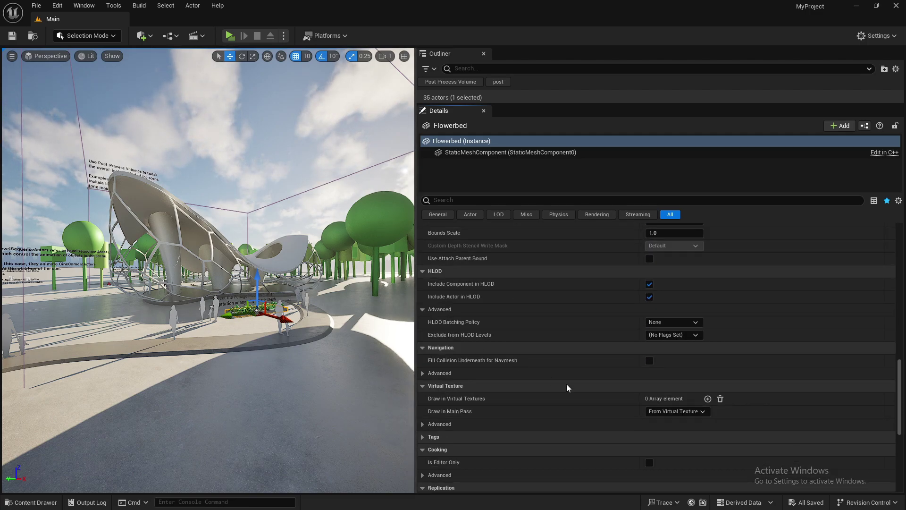
scroll(551, 327, down, 3)
scroll(557, 335, up, 5)
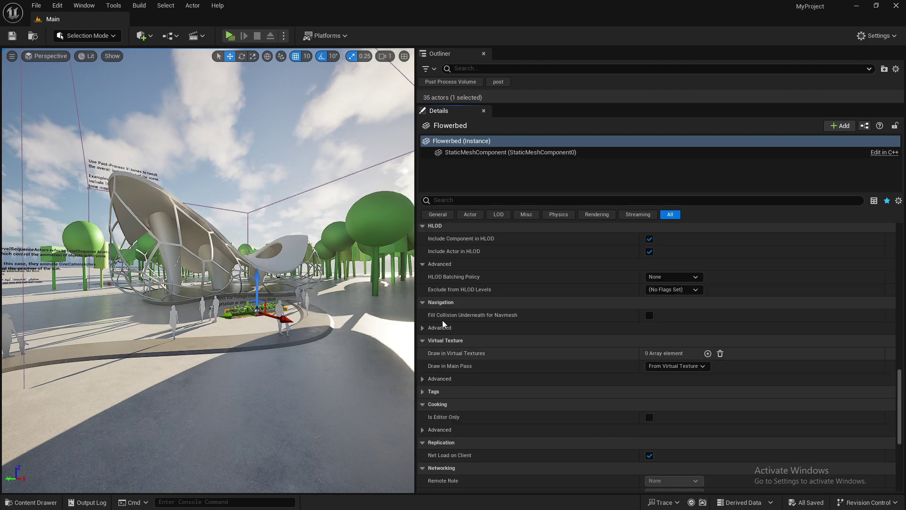
scroll(562, 340, up, 10)
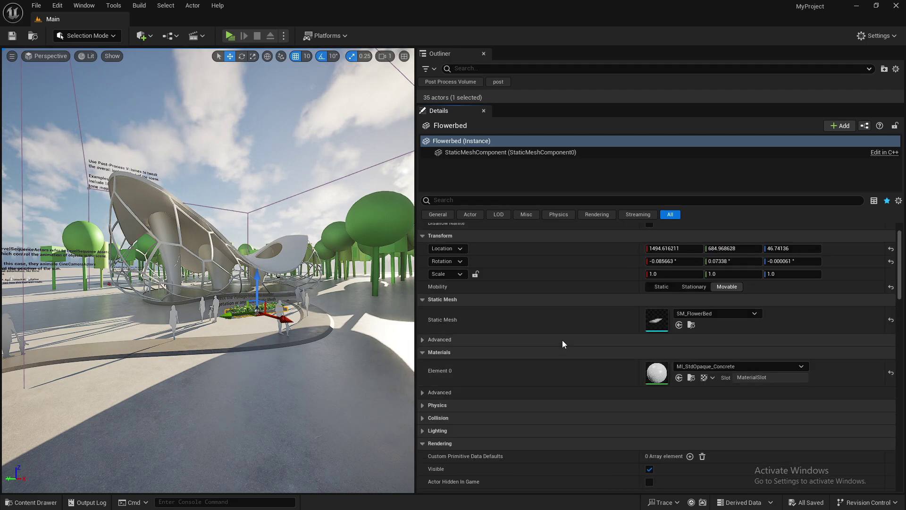
scroll(543, 378, up, 2)
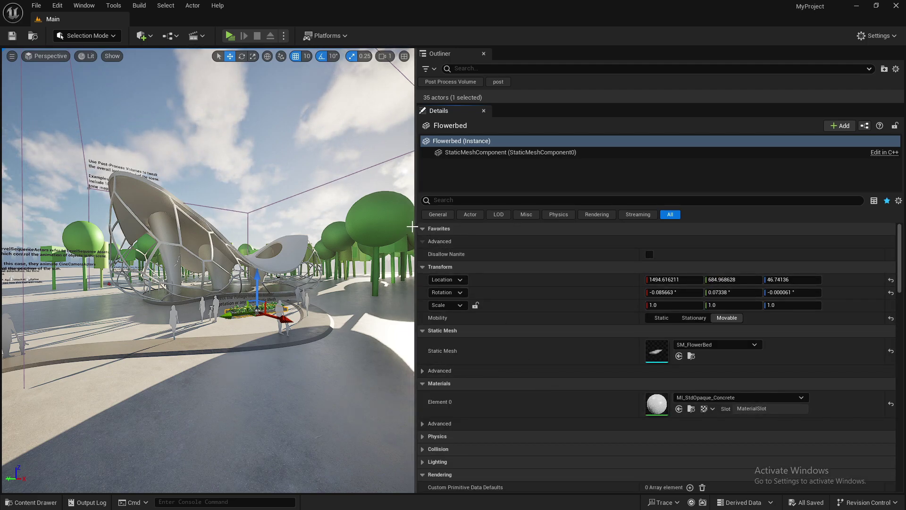
- Widen the viewport by narrowing the Details panel slightly, and expand the Lighting category
drag(415, 225, 458, 260)
scroll(526, 322, down, 10)
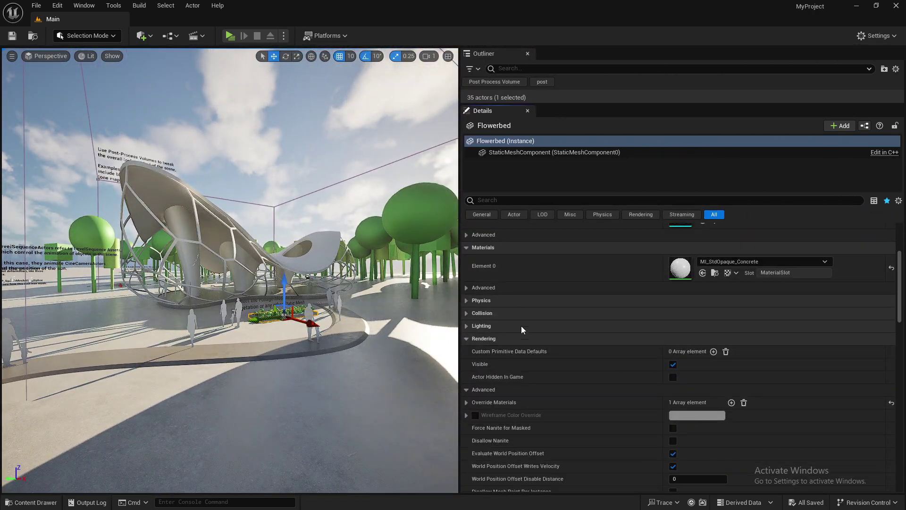
click(467, 312)
scroll(496, 307, up, 2)
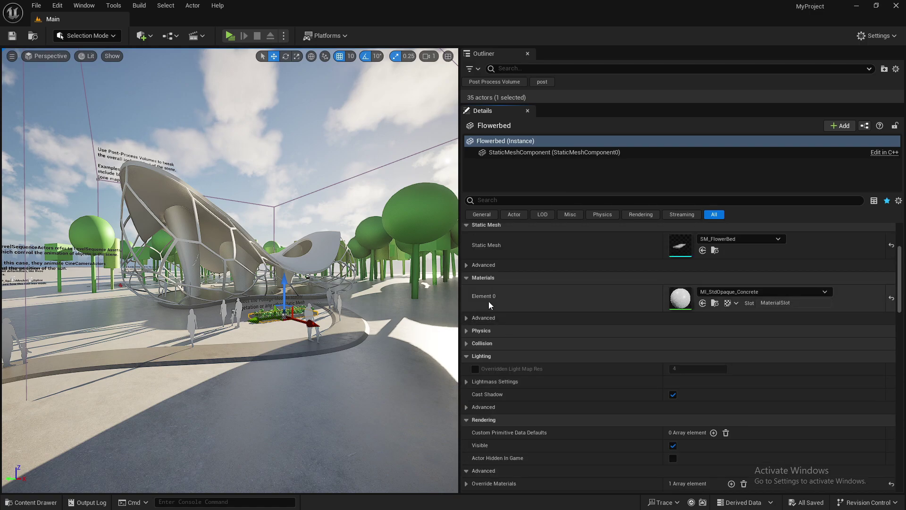
- Add the Overlay Material property from Rendering's advanced options to the favorites and view the Favorites category
scroll(481, 394, down, 10)
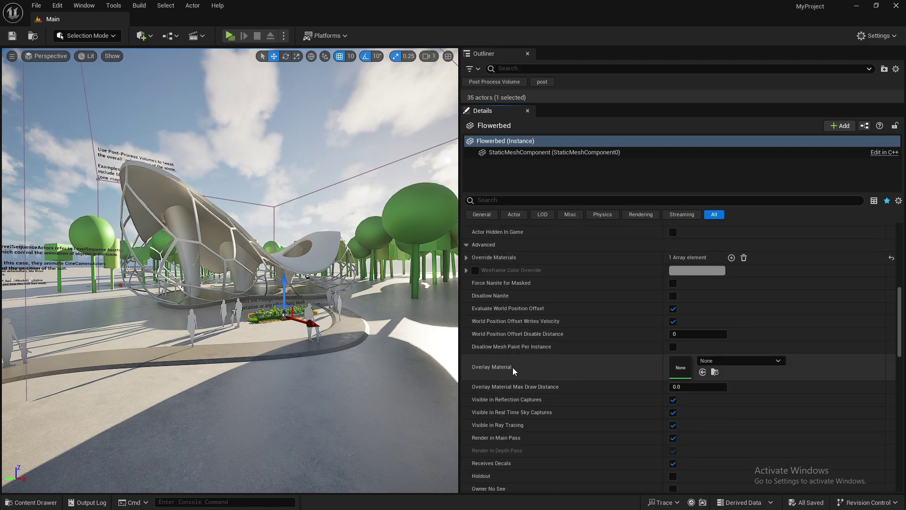
right_click(513, 367)
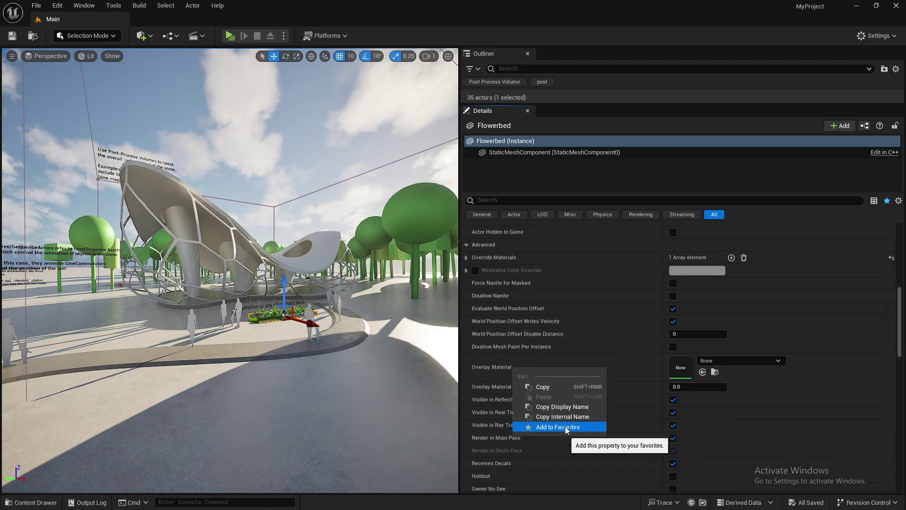
click(558, 427)
scroll(562, 326, up, 12)
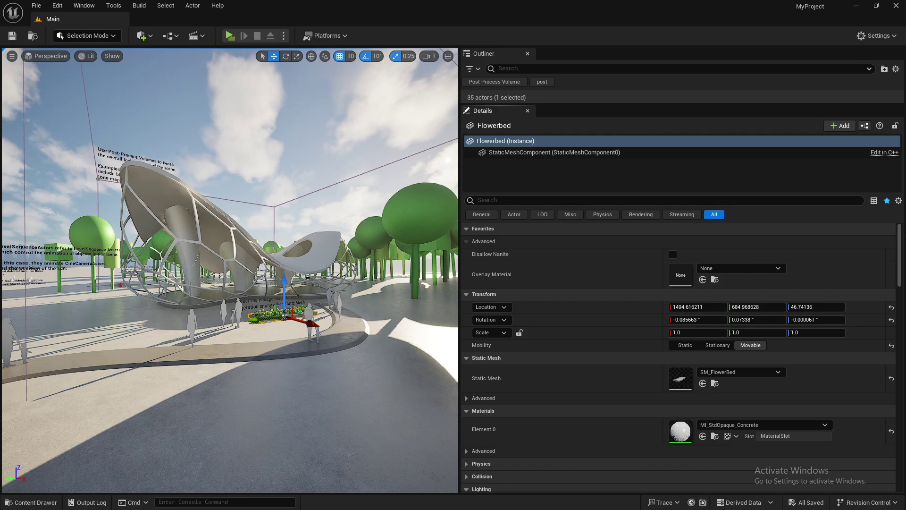
- Hide the Favorites category in the Details panel and show it again
click(887, 201)
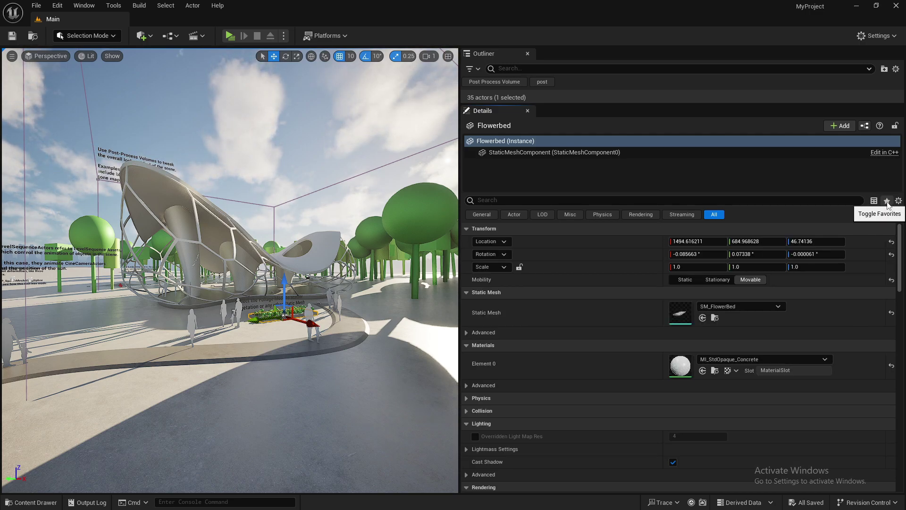
click(887, 202)
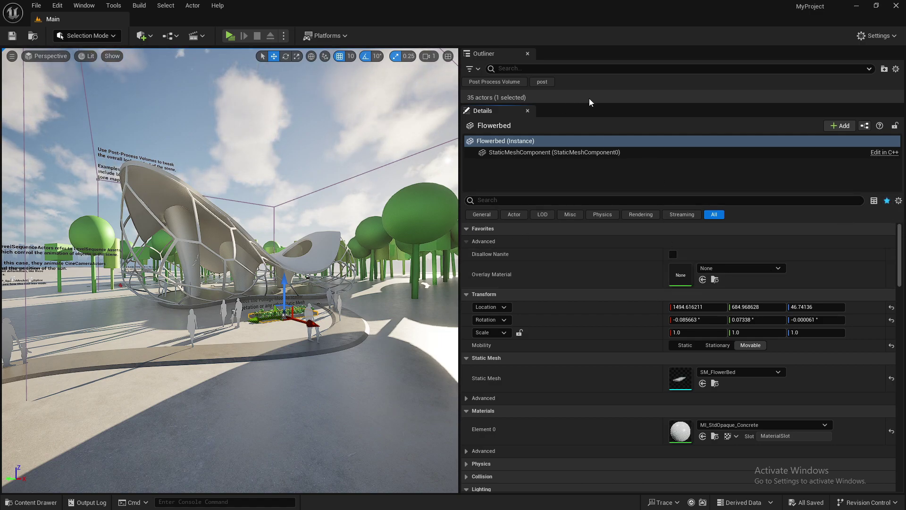
- Enlarge the Outliner and select BackgroundGeometry in the Sample Geometry folder
drag(592, 104, 590, 272)
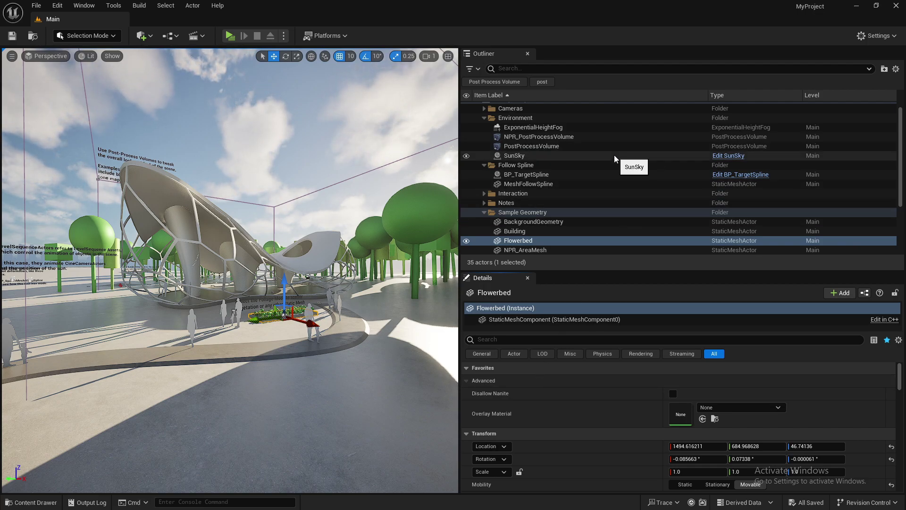
scroll(551, 208, down, 2)
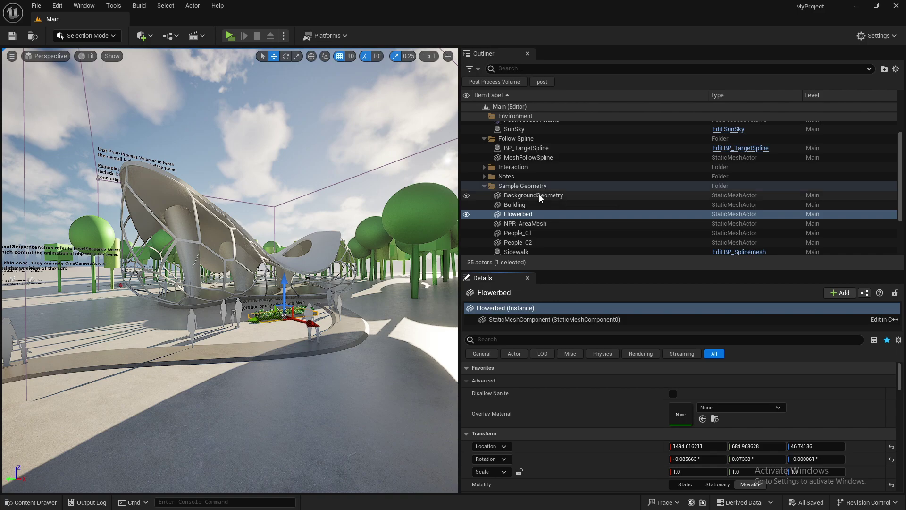
click(519, 198)
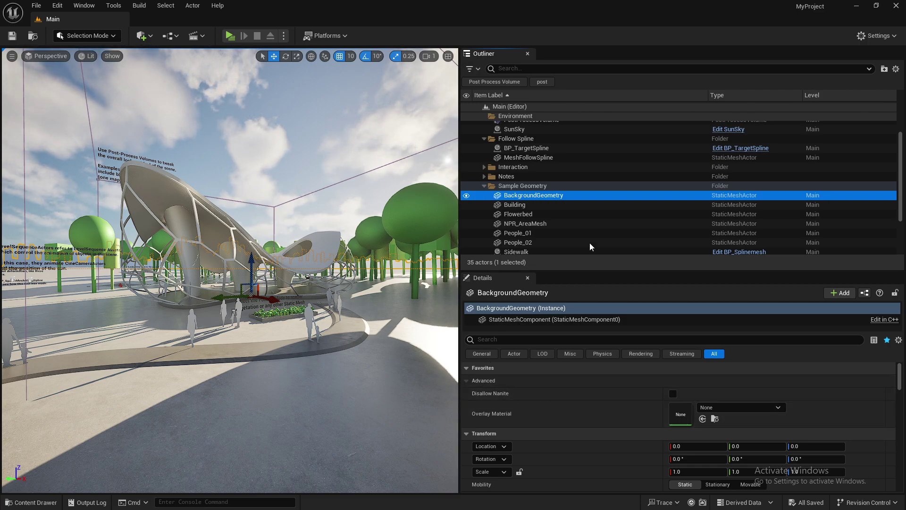
- Select the PostProcessVolume in the Environment folder and enlarge the Details panel
scroll(600, 213, down, 3)
scroll(613, 189, up, 5)
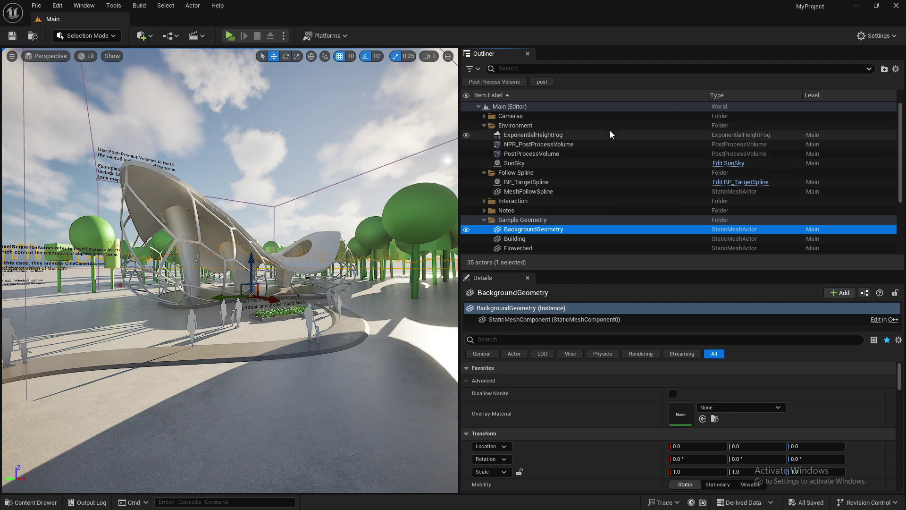
click(553, 154)
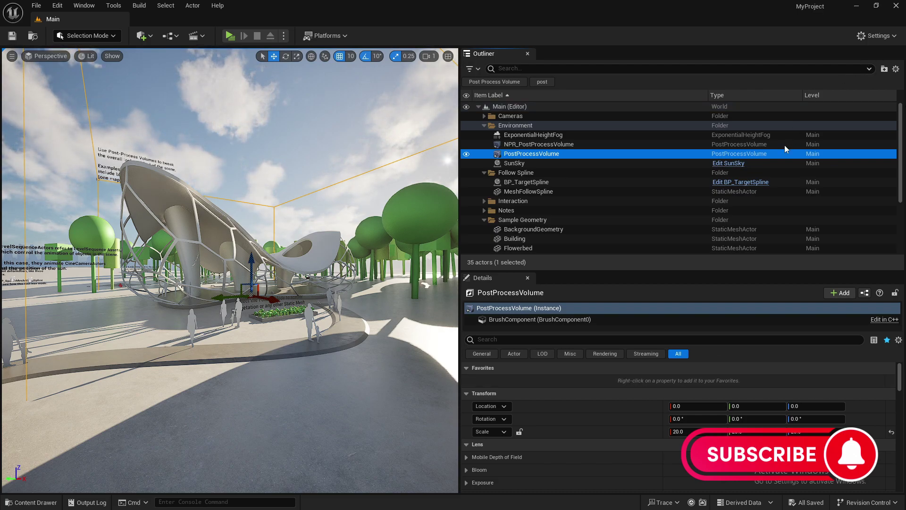
drag(600, 271, 609, 121)
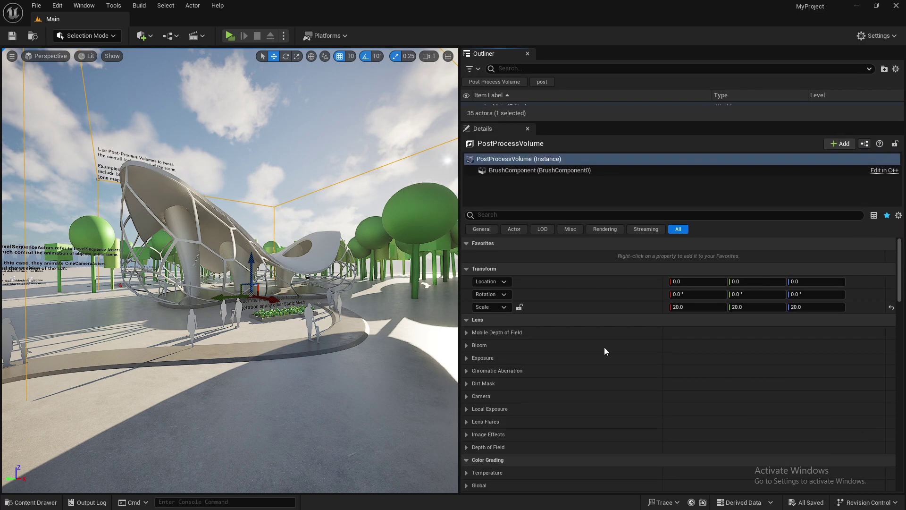
- Set the PostProcessVolume's exposure Metering Mode to Manual and its Exposure Compensation to about -1.64
click(468, 358)
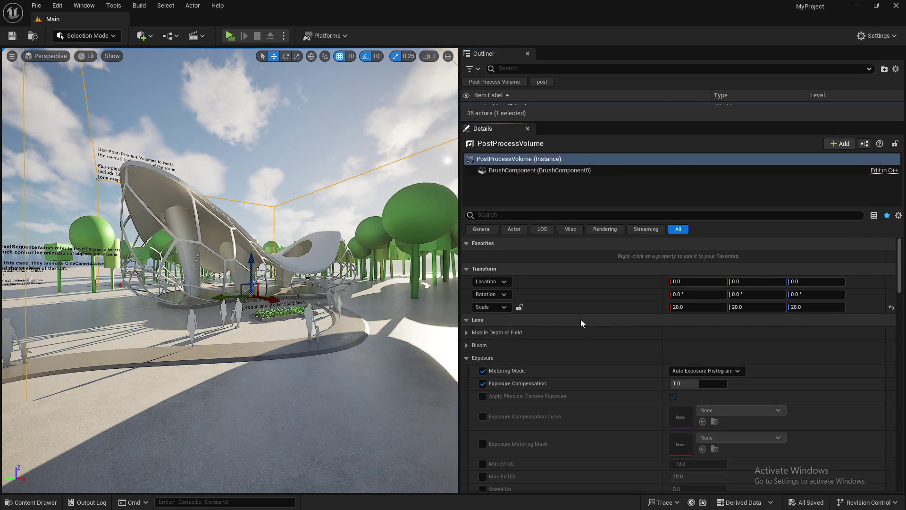
scroll(580, 319, down, 3)
click(689, 296)
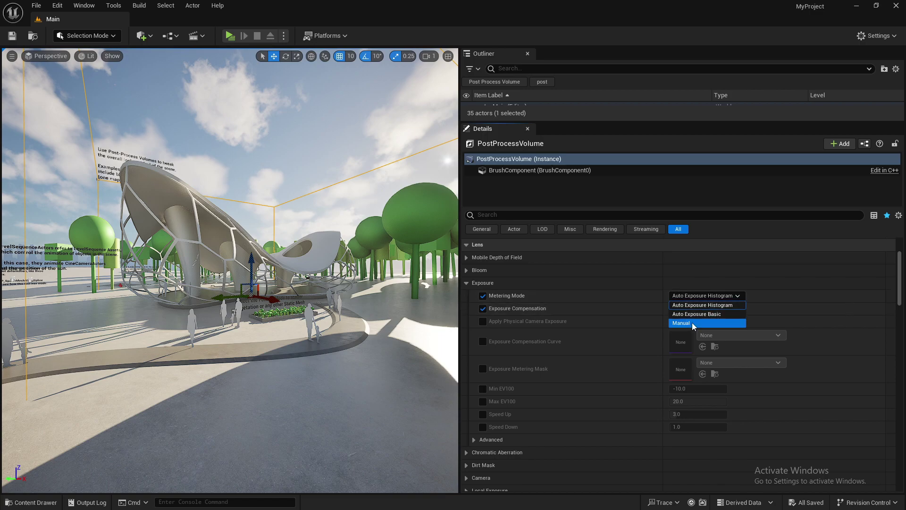
click(692, 323)
click(683, 309)
drag(684, 309, 651, 308)
- Add Exposure Compensation to the PostProcessVolume's favorites and collapse the Exposure group
right_click(509, 311)
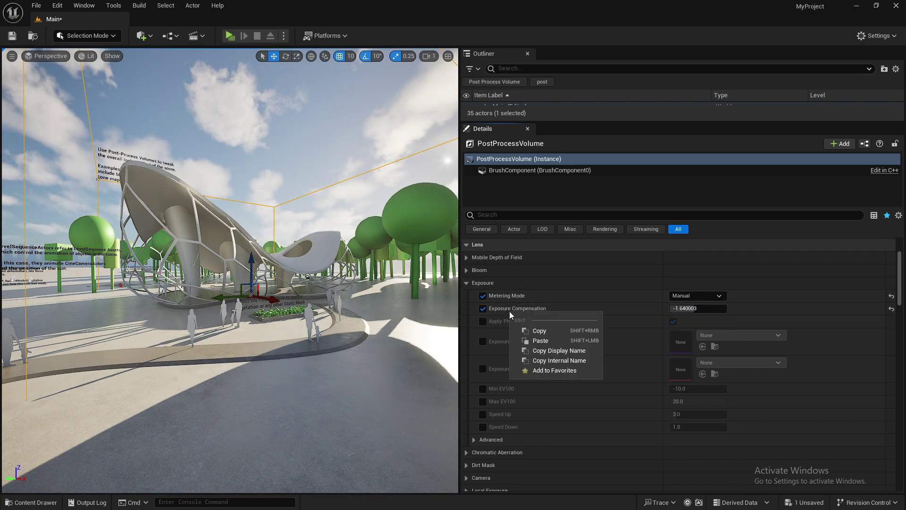
click(548, 371)
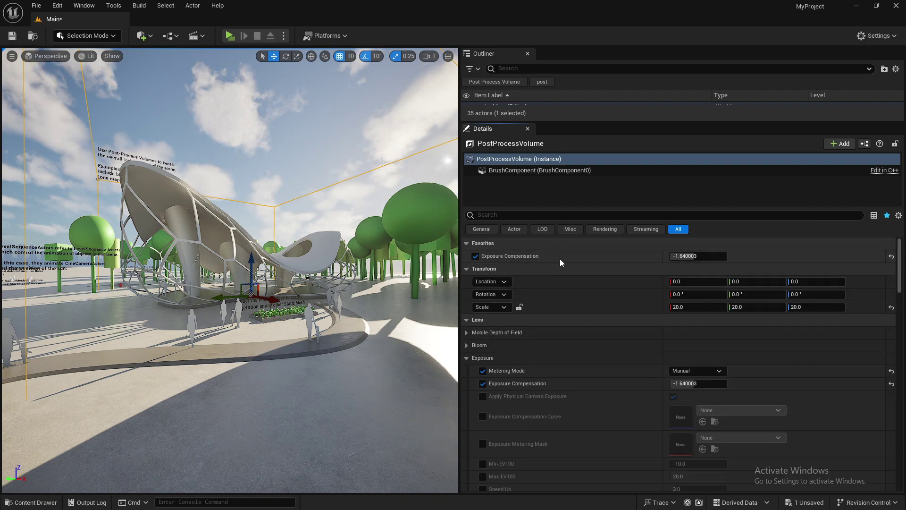
scroll(538, 288, down, 4)
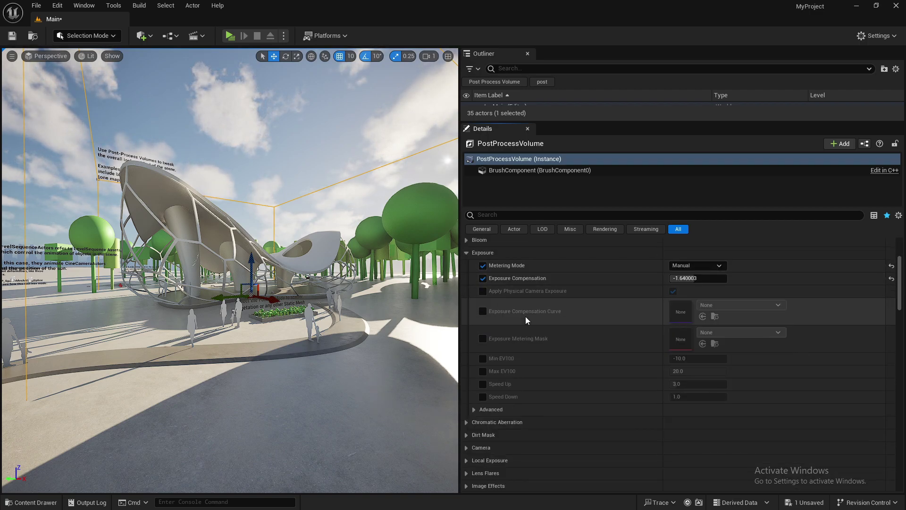
click(466, 254)
- Add Final Gather Quality from the Lumen Global Illumination group to the PostProcessVolume's favorites
scroll(550, 283, down, 3)
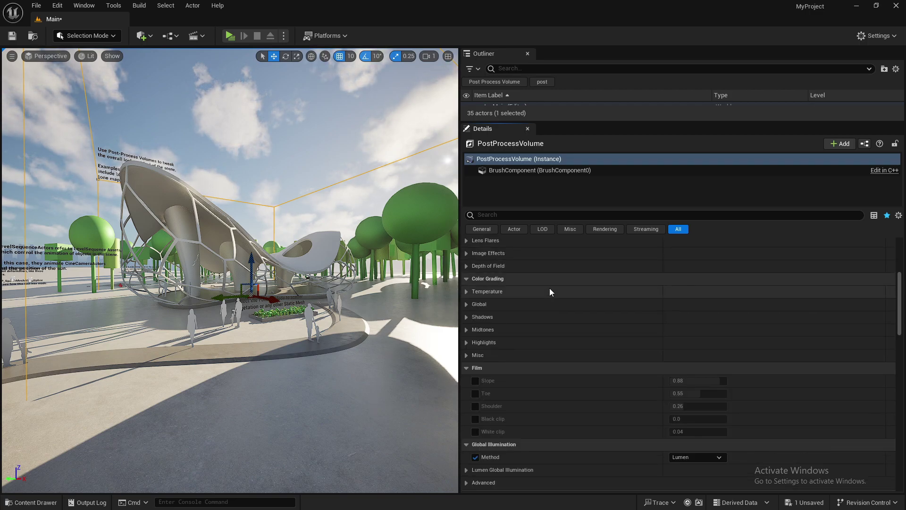
scroll(548, 361, up, 6)
scroll(530, 325, down, 5)
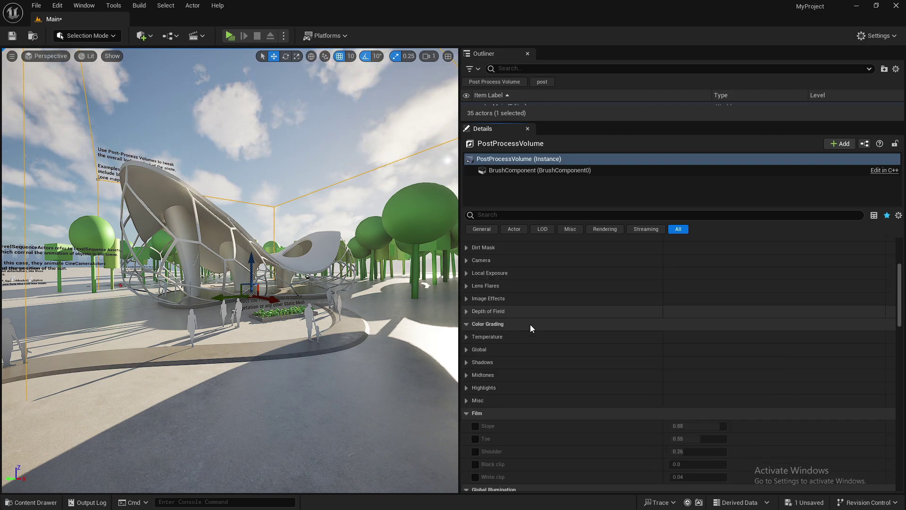
scroll(518, 339, down, 3)
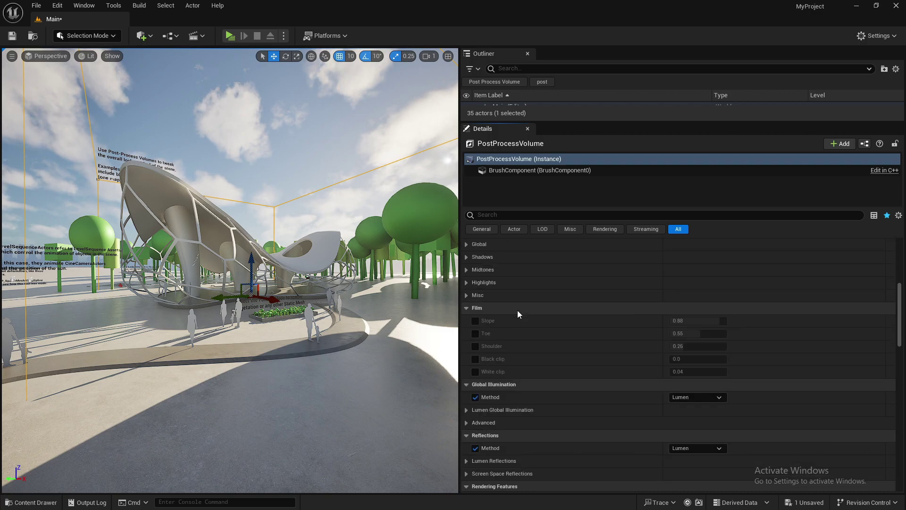
click(467, 395)
scroll(596, 316, down, 2)
scroll(597, 316, down, 1)
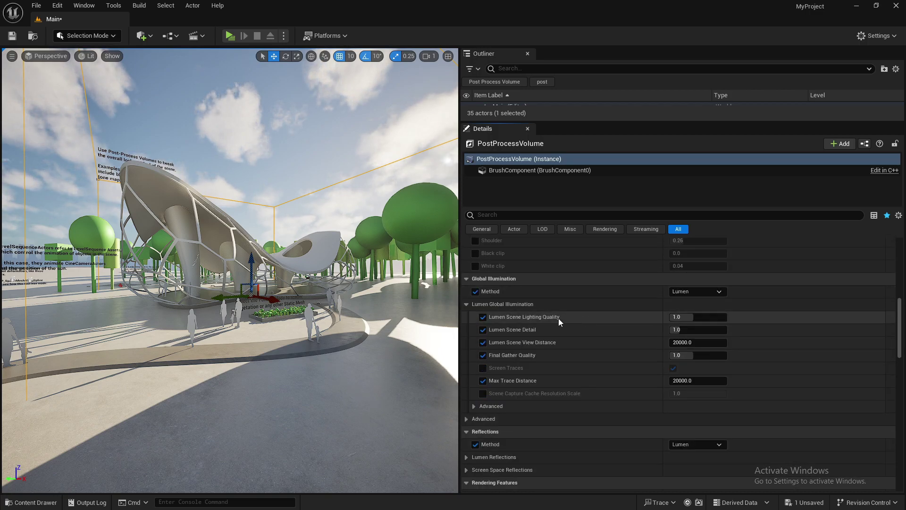
right_click(527, 358)
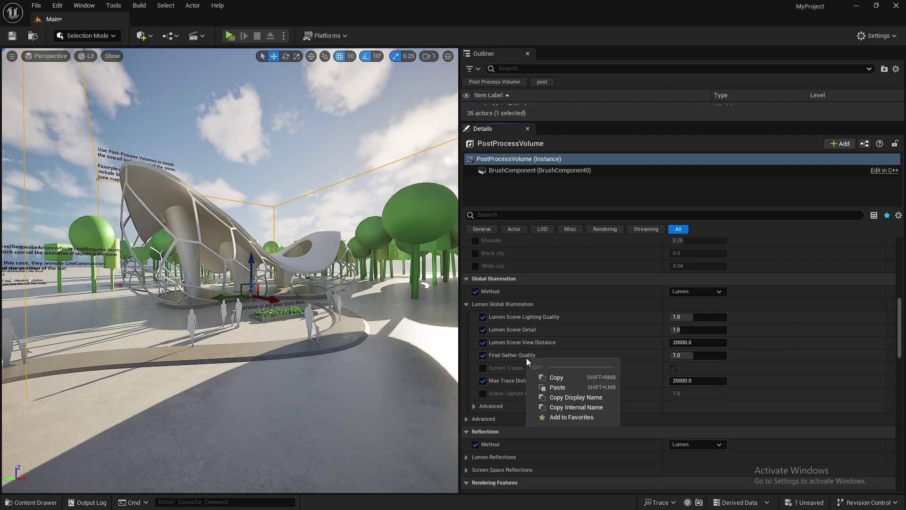
click(567, 417)
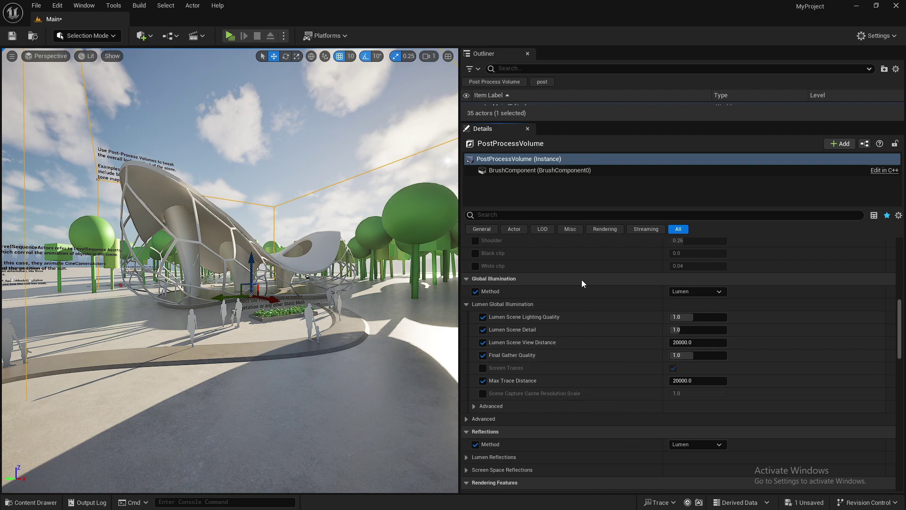
scroll(608, 370, up, 10)
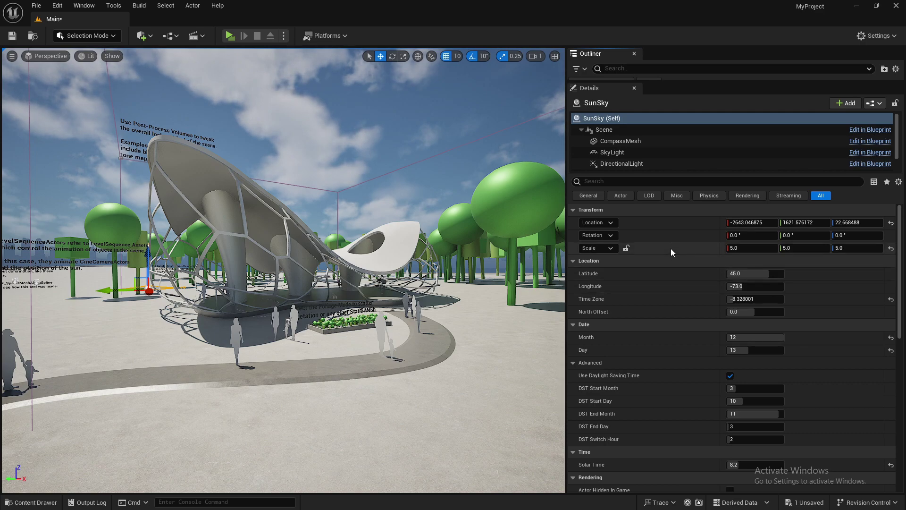
- Limit the SunSky actor's details to only its modified properties
scroll(664, 299, down, 1)
scroll(727, 250, up, 1)
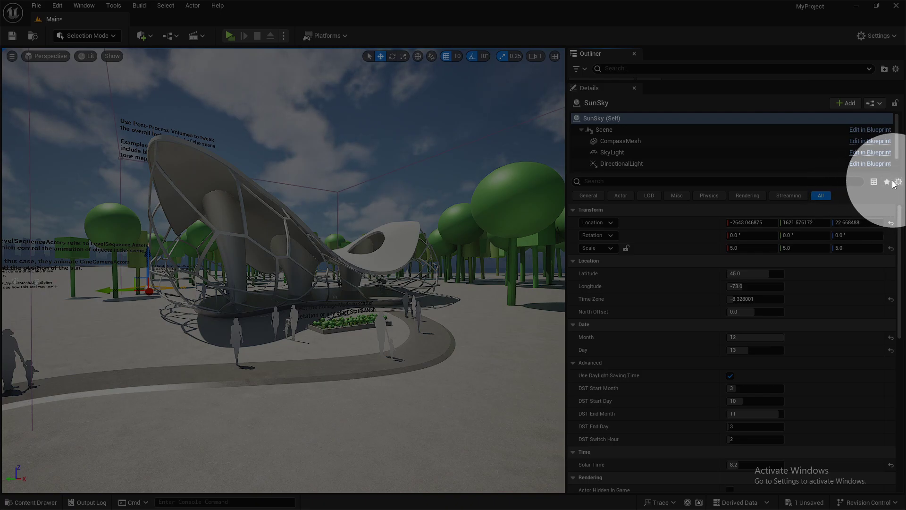
click(897, 182)
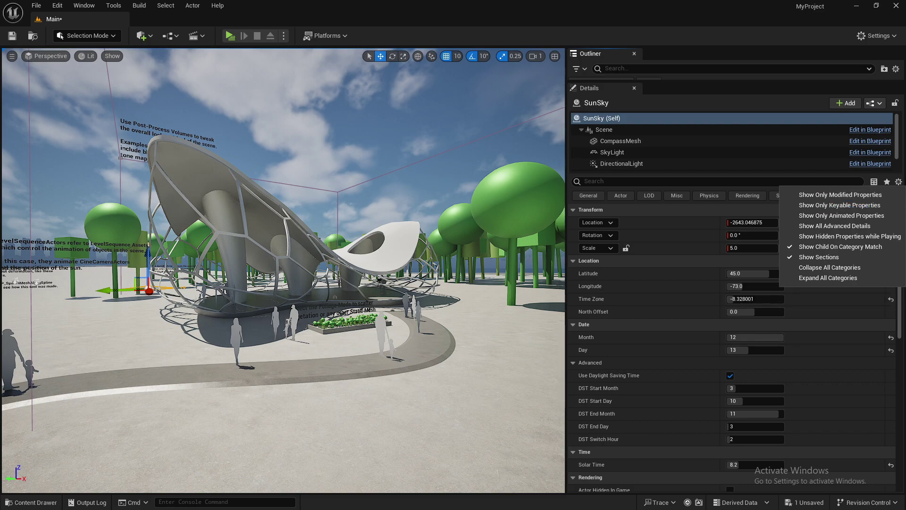
click(817, 194)
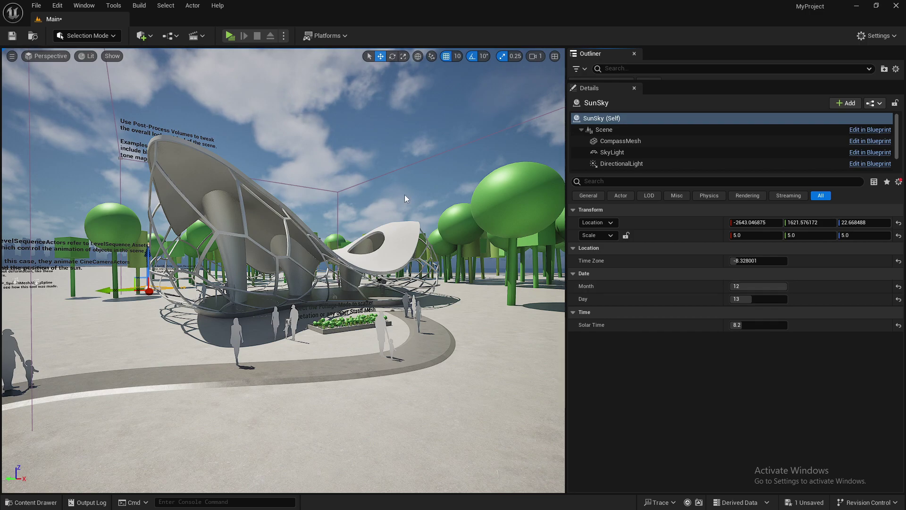
click(899, 183)
click(692, 425)
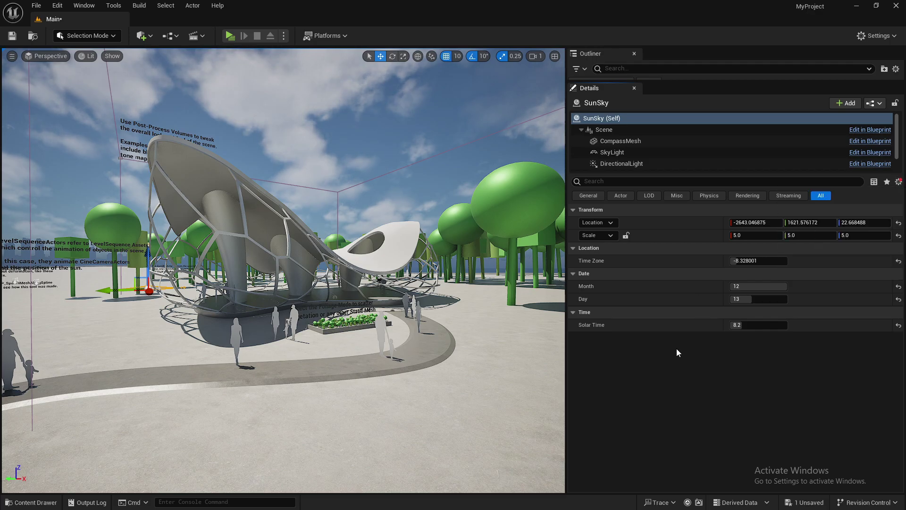
- Set the SunSky's Solar Time to about 7.34 and view the building from another angle
right_drag(342, 217, 328, 177)
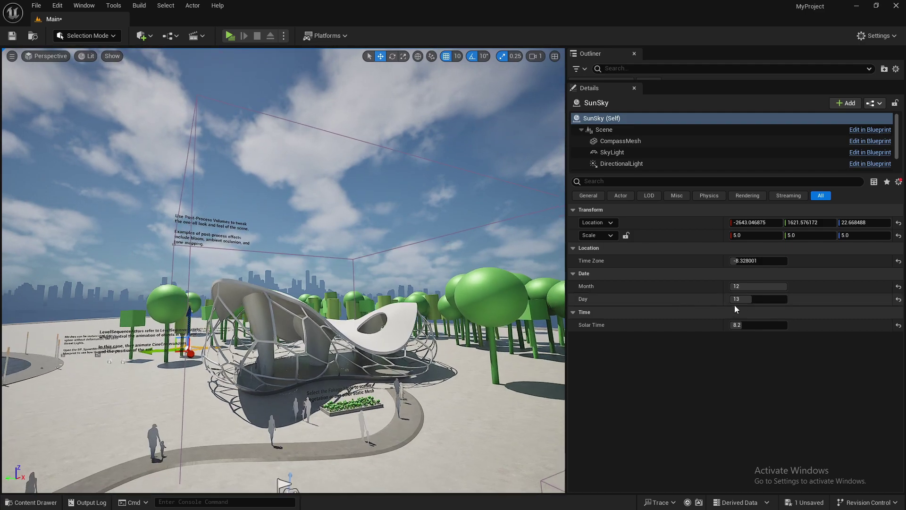
mouse_move(742, 325)
mouse_down()
mouse_move(759, 325)
mouse_move(739, 326)
mouse_up()
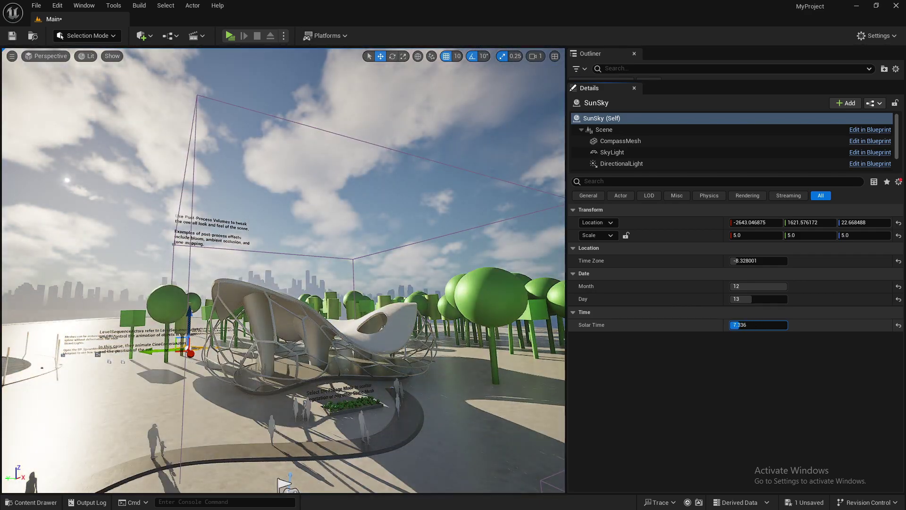
right_drag(425, 300, 380, 295)
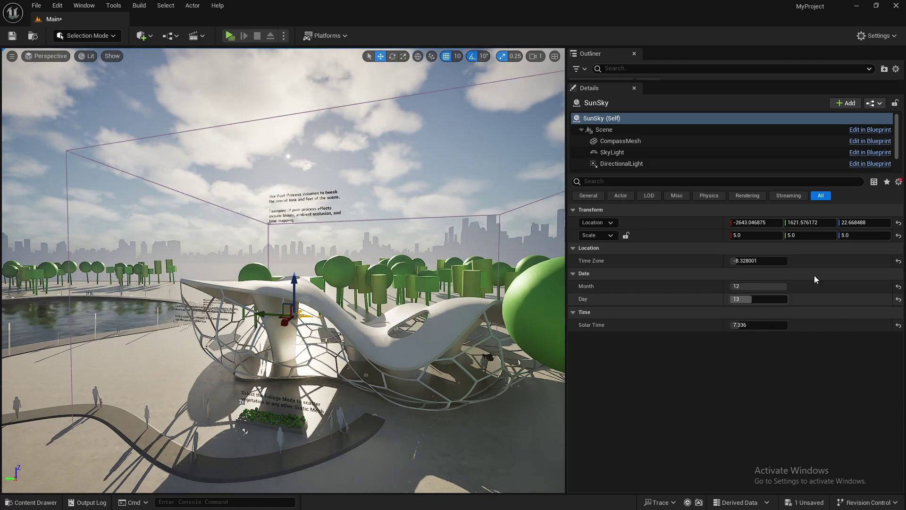
- Turn off Show Only Modified Properties and open the property display options for People_01
click(898, 183)
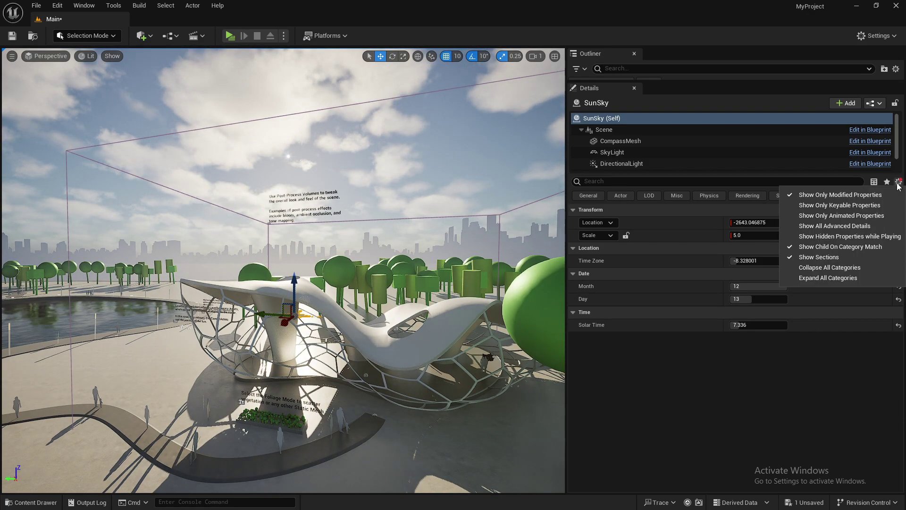
click(840, 194)
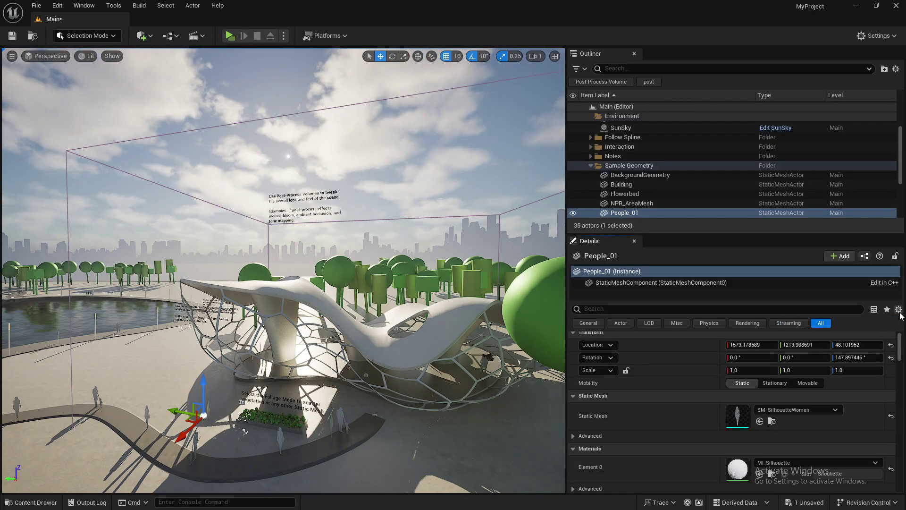
click(899, 310)
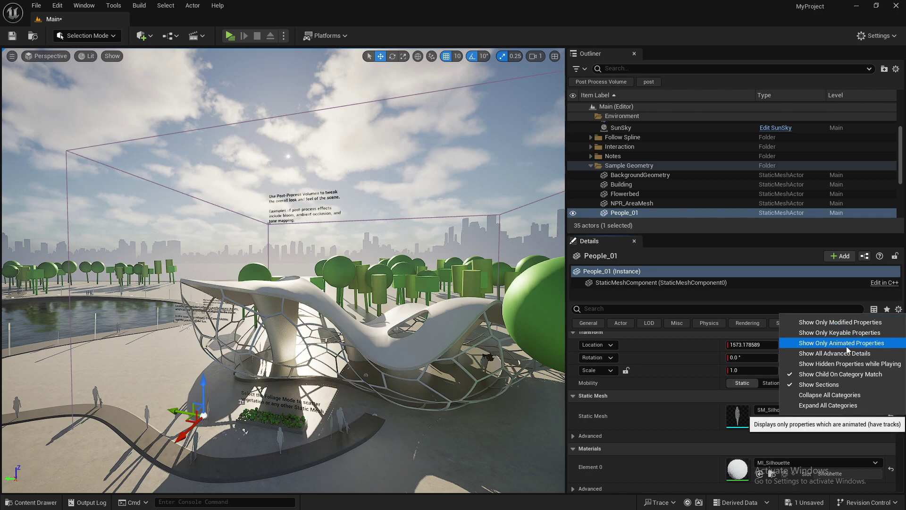
- Open the Seq_SunSkySummerSolstice subsequence of the Seq_Master_SunSky level sequence and move the playhead to frame 2
click(201, 36)
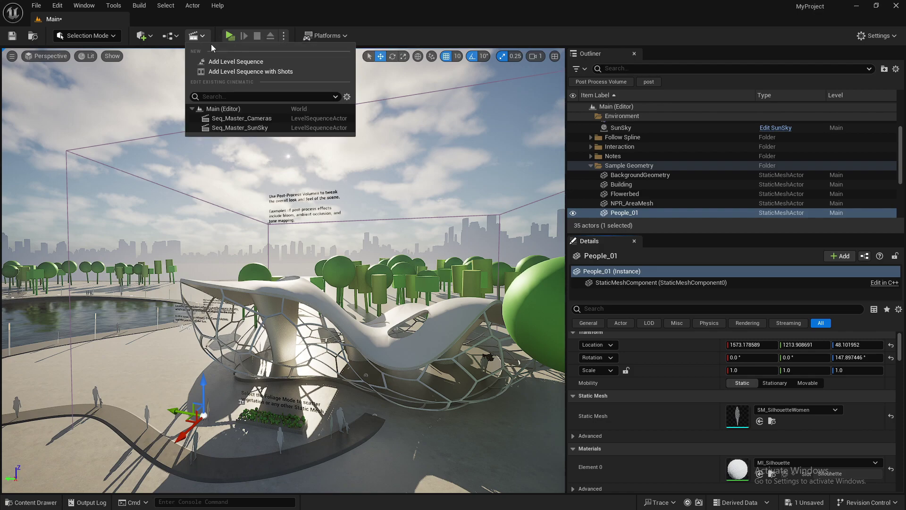
click(231, 128)
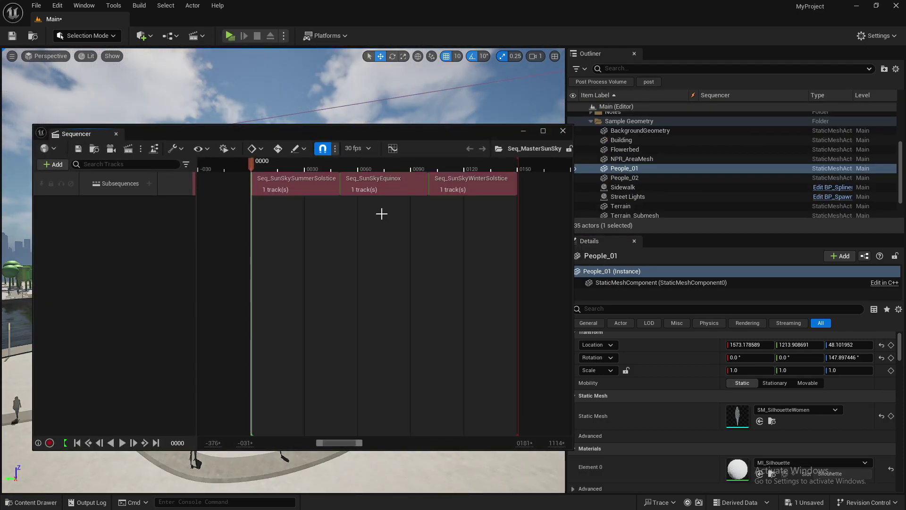
double_click(284, 184)
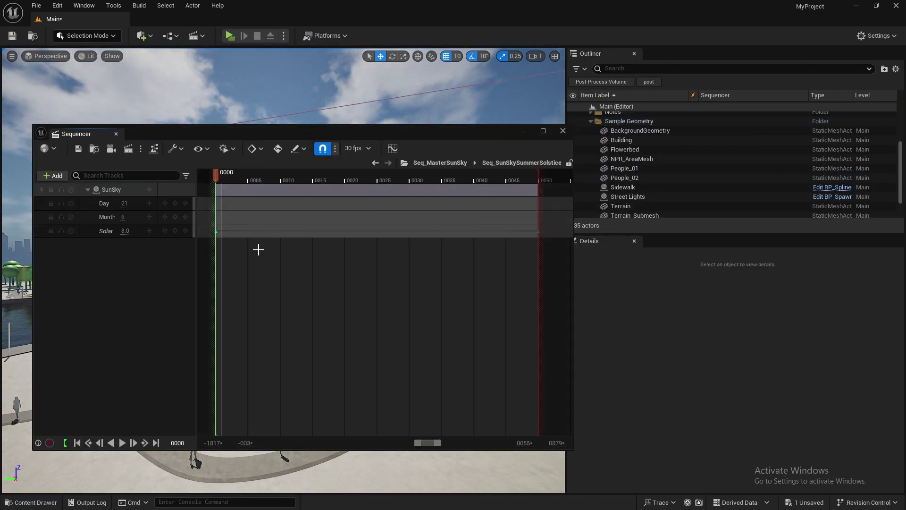
drag(215, 175, 206, 194)
drag(346, 178, 229, 179)
- Select SunSky in the sequence and limit its details to only the animated properties
click(121, 187)
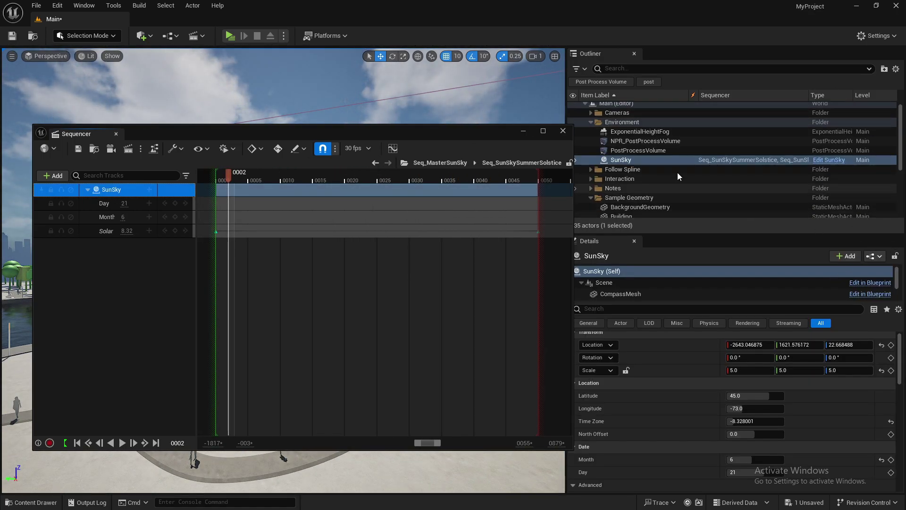
click(618, 160)
click(899, 310)
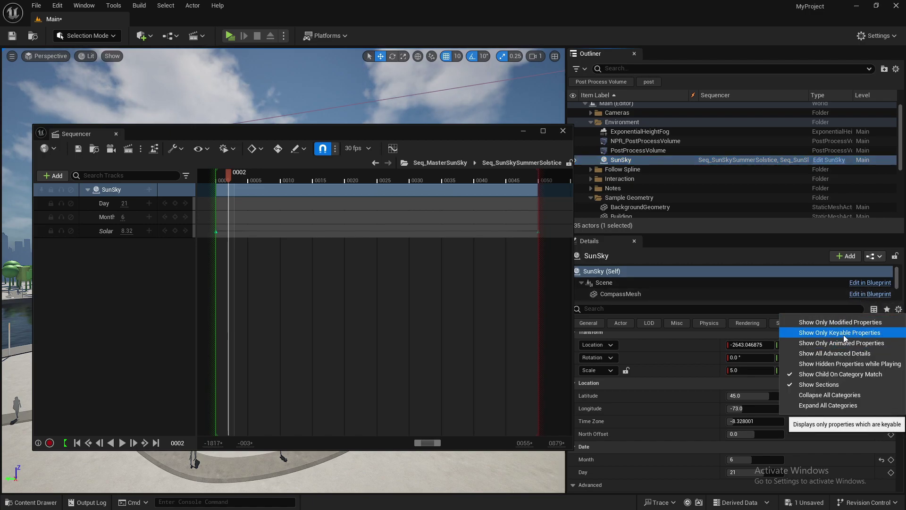
scroll(687, 415, down, 5)
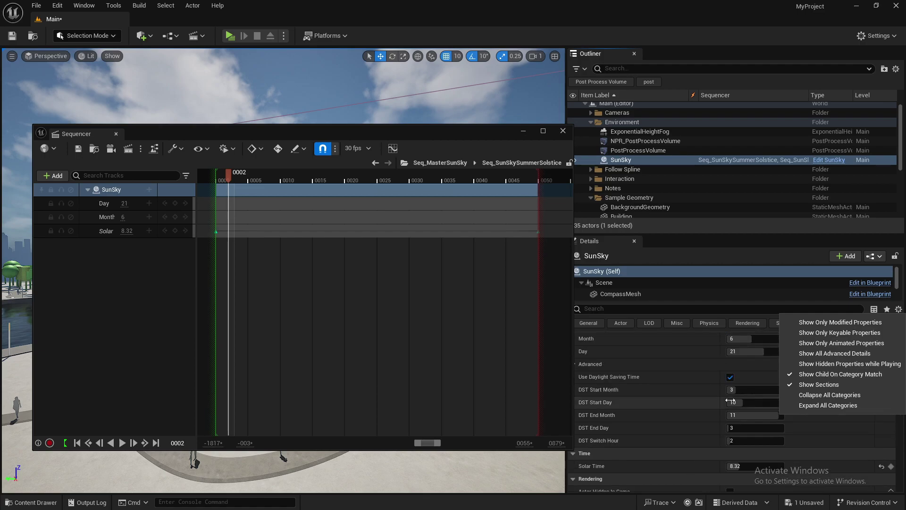
click(849, 343)
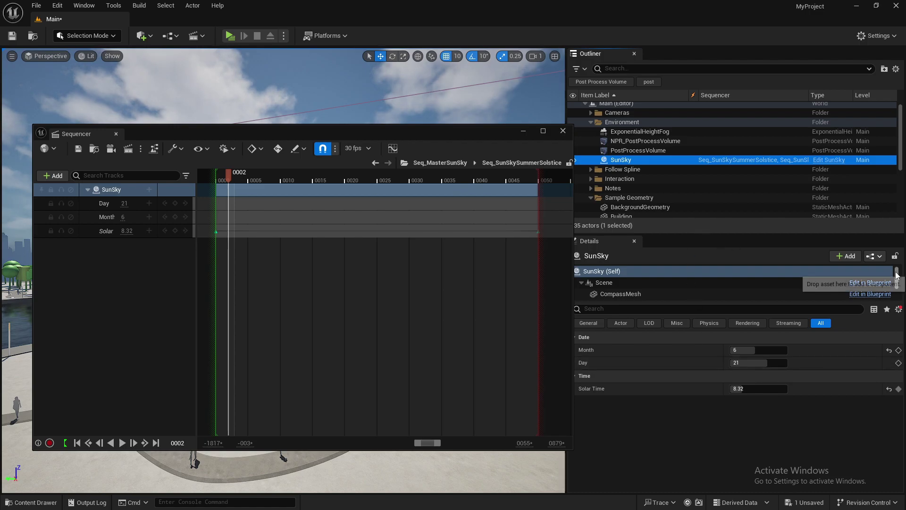
- Enlarge the Details panel's height by shrinking the Outliner, and reselect the SunSky track in the sequence
click(898, 310)
click(716, 429)
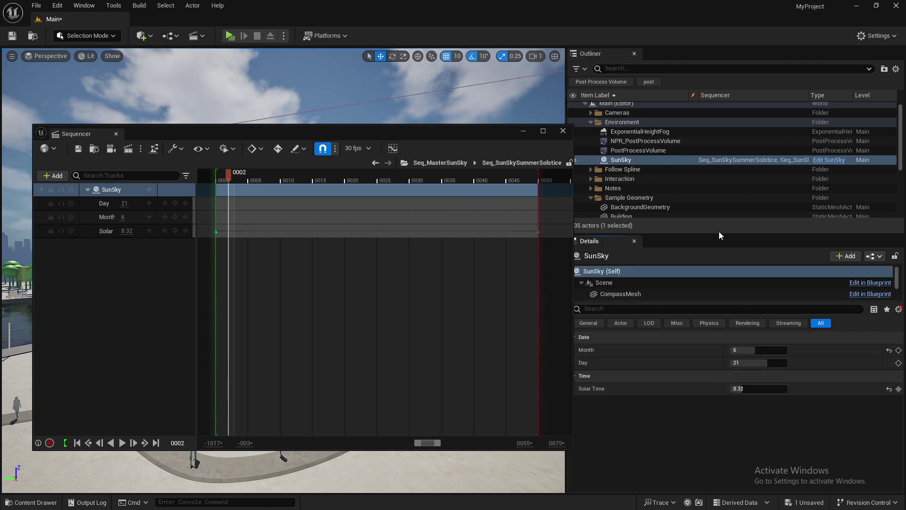
drag(720, 234, 717, 162)
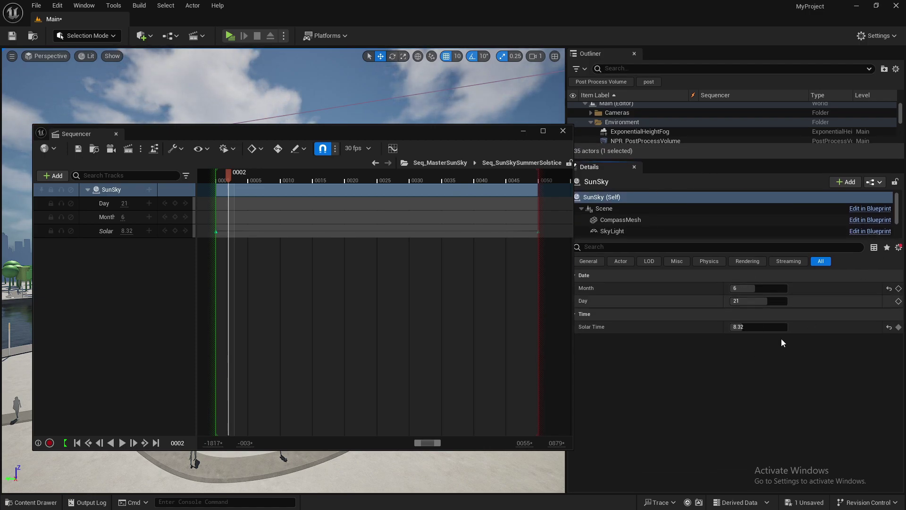
click(86, 189)
click(86, 189)
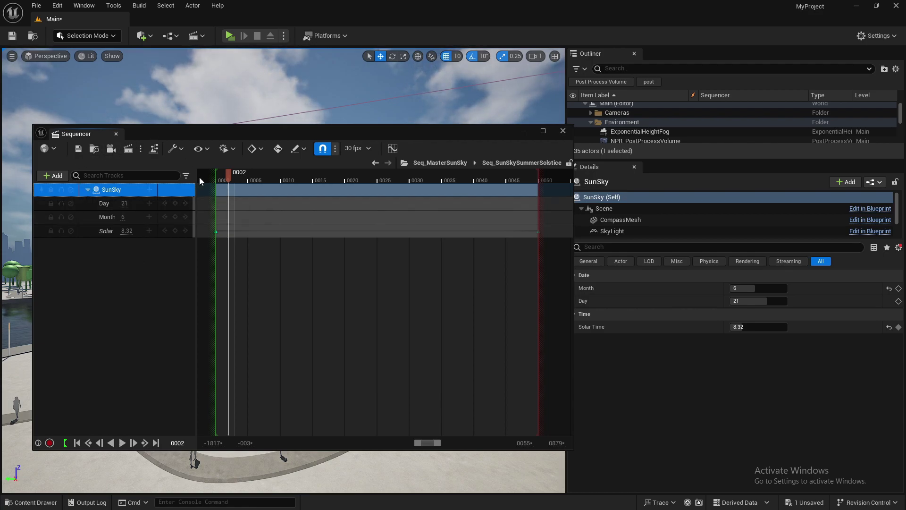
- Turn on Show Only Keyable Properties for SunSky and turn off Show Only Animated Properties
click(899, 247)
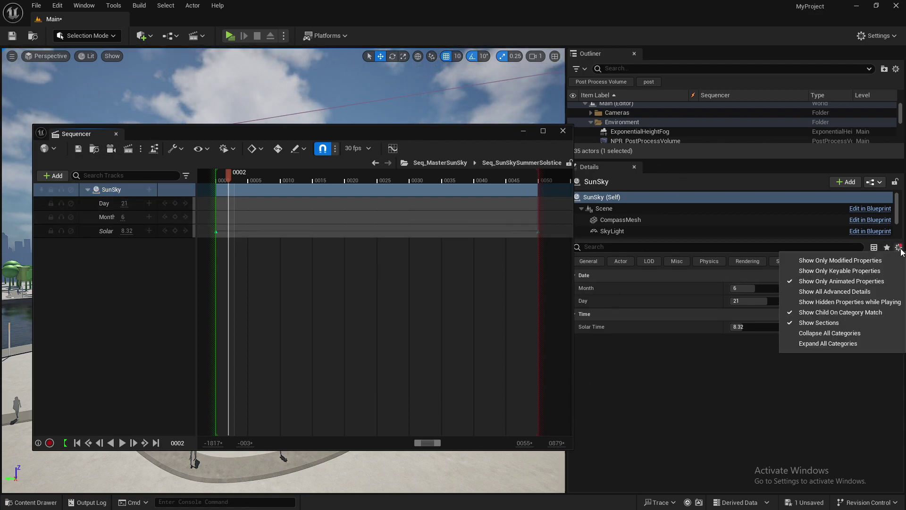
click(801, 272)
click(899, 247)
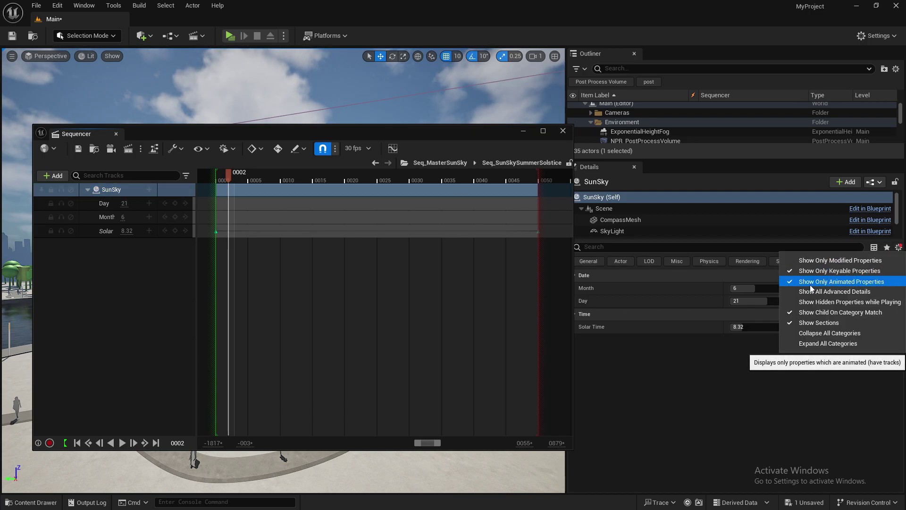
click(794, 283)
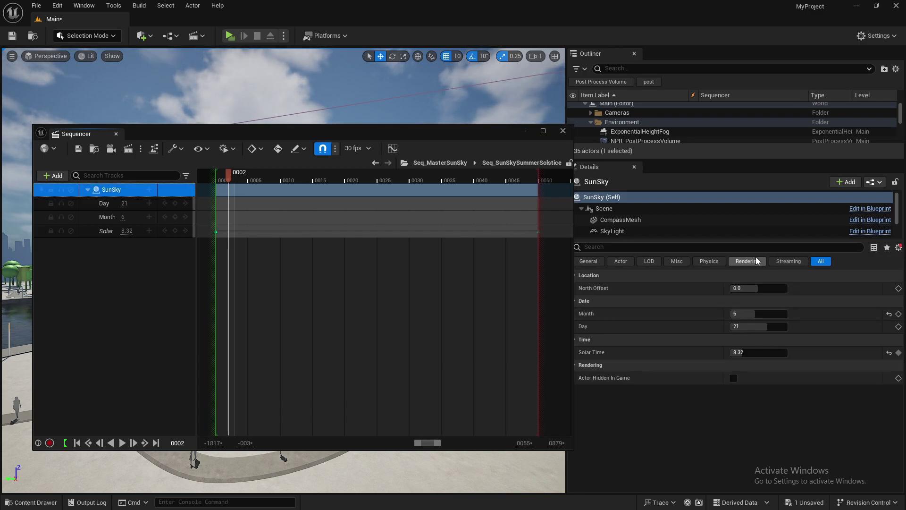
drag(574, 257, 561, 257)
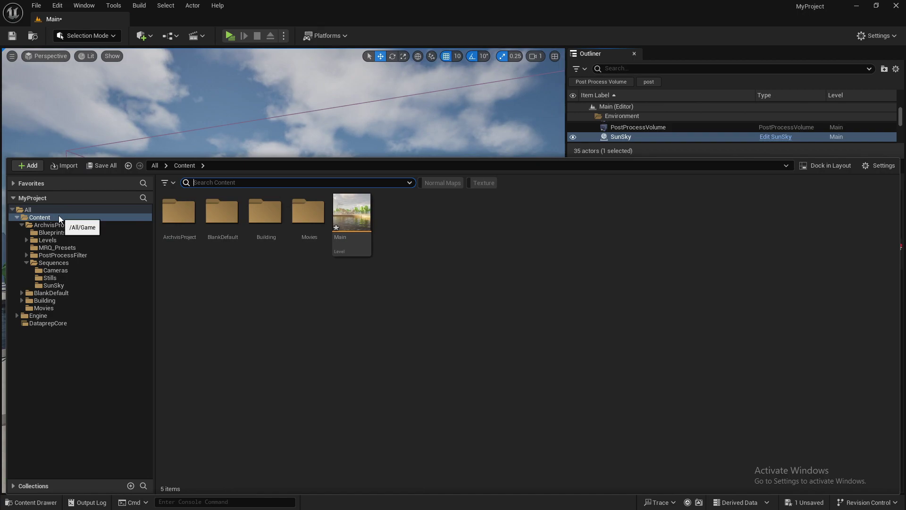
- Run Audit Assets on the project's Content folder and maximize the Asset Audit window
right_click(49, 215)
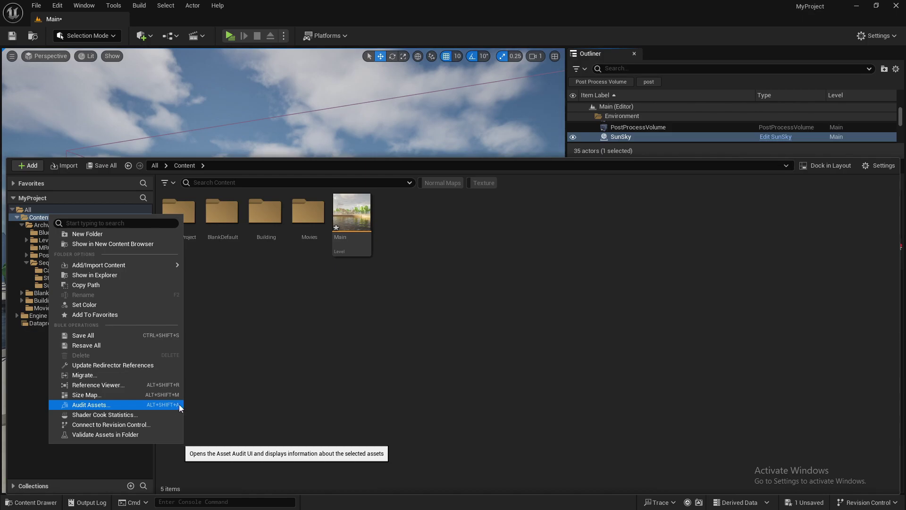
click(102, 408)
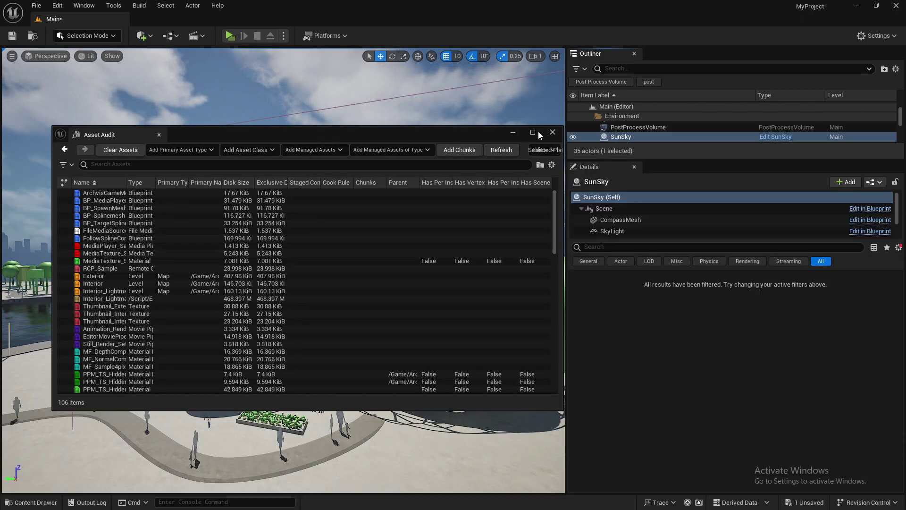
click(539, 131)
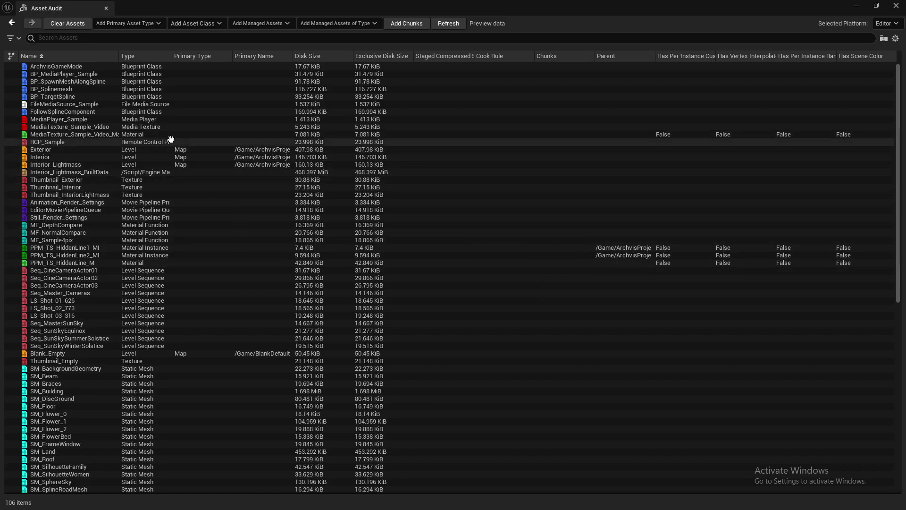
- Widen the Type column of the asset audit and look through the names, types and disk sizes of all assets
drag(178, 54, 207, 55)
click(43, 66)
scroll(109, 120, down, 10)
scroll(109, 119, down, 9)
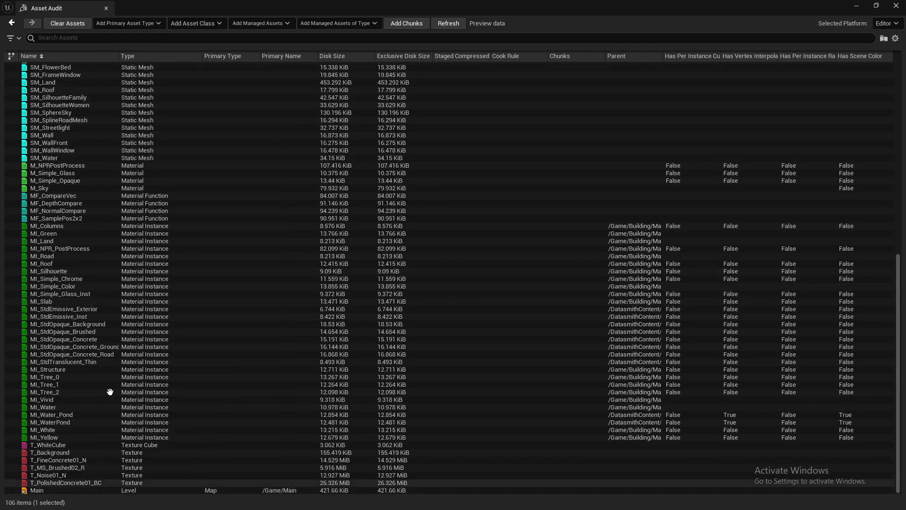
scroll(119, 315, up, 20)
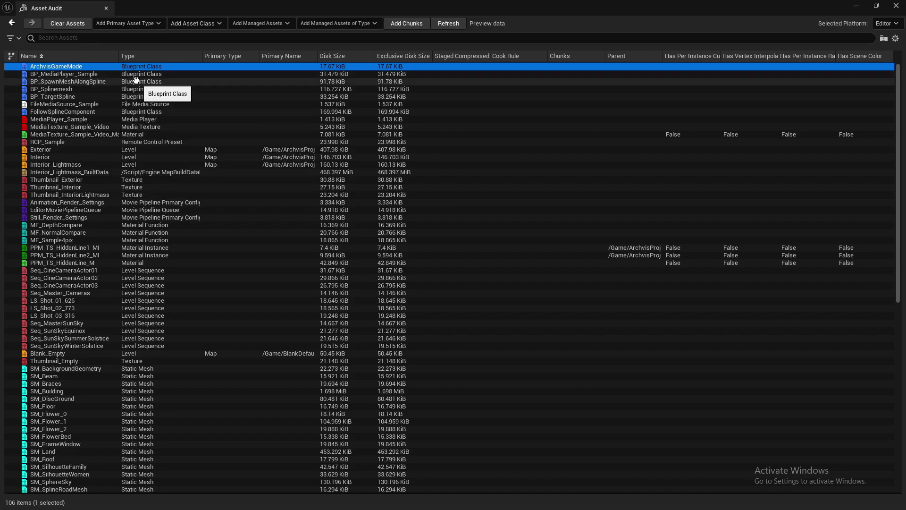
- Sort the audited assets by Name in ascending order and narrow the Type column
click(73, 55)
click(47, 57)
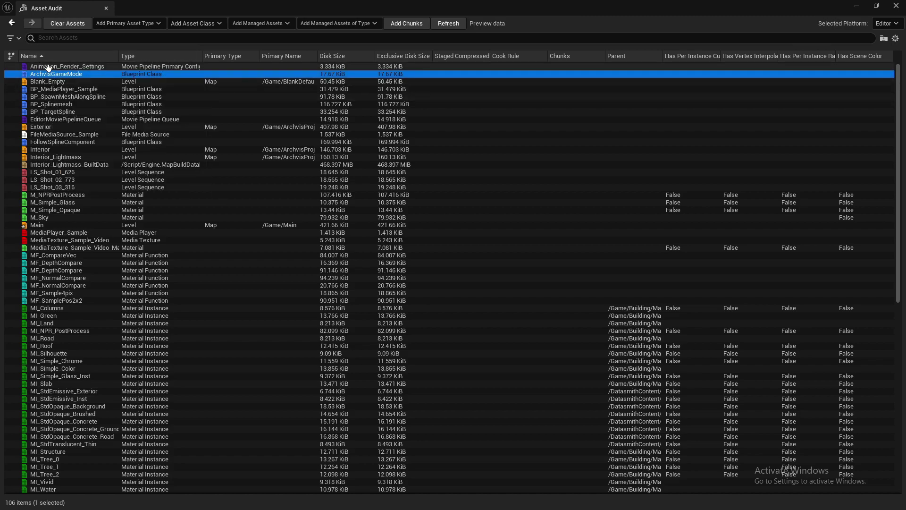
click(66, 96)
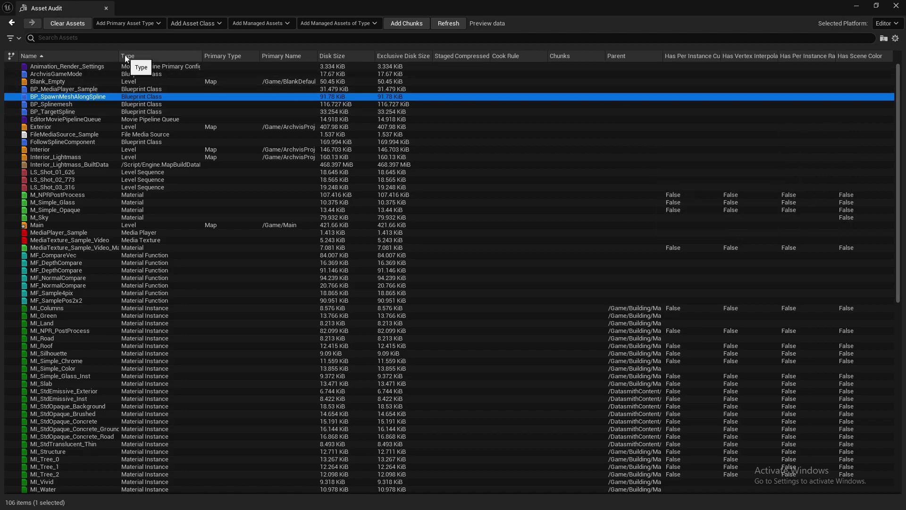
click(201, 56)
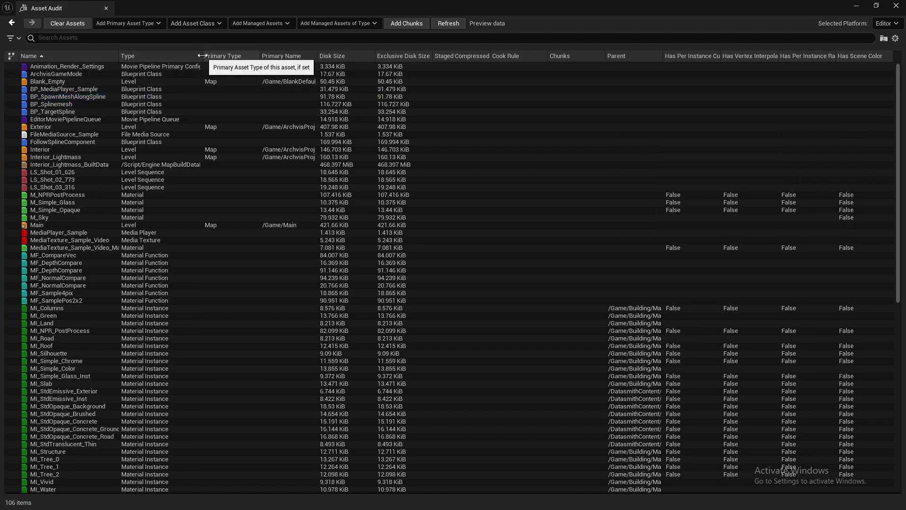
drag(202, 56, 180, 59)
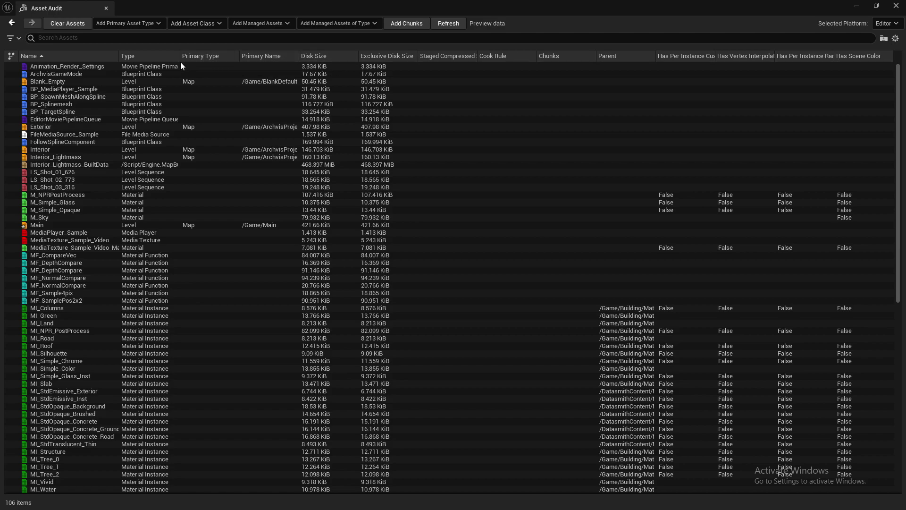
- Hide every visible column in the asset audit except Revision Control, Name and Has Per Instance Random
right_click(150, 59)
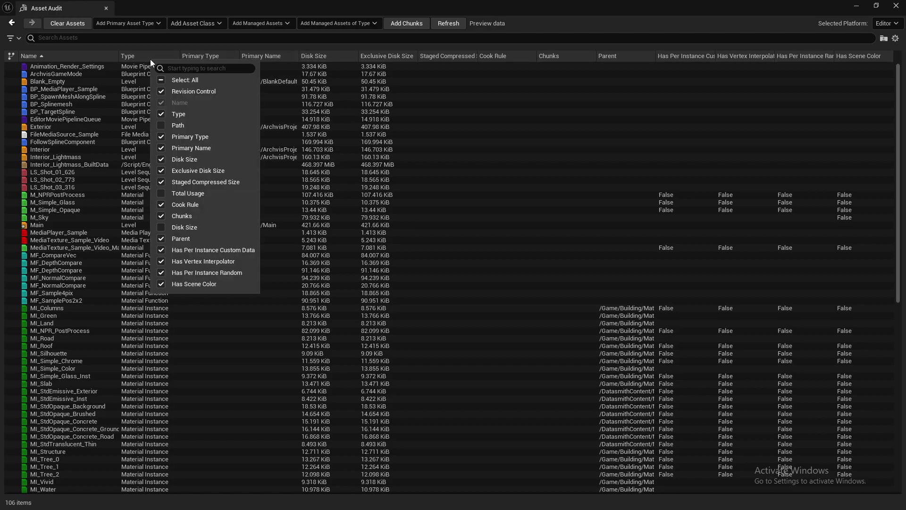
click(179, 114)
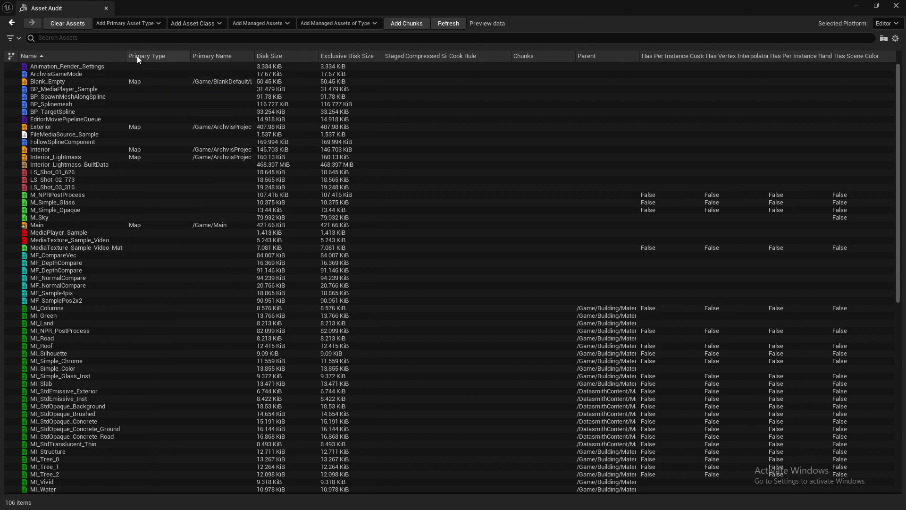
right_click(136, 55)
click(150, 134)
click(150, 145)
click(149, 156)
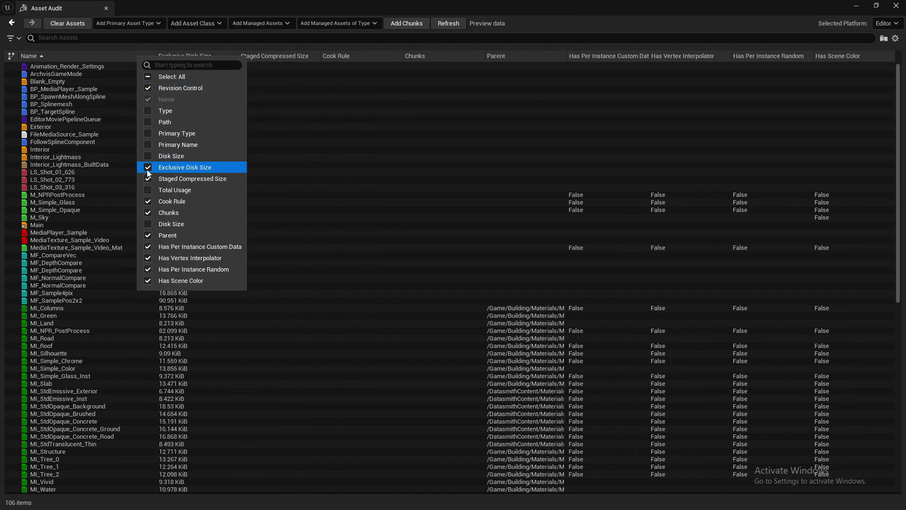
click(149, 167)
click(149, 179)
click(152, 200)
click(151, 213)
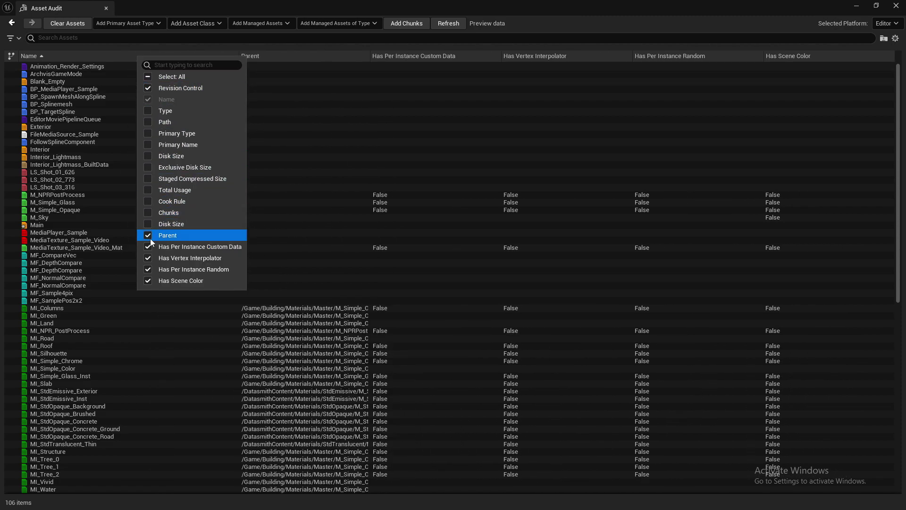
click(149, 235)
click(149, 247)
click(149, 257)
click(149, 280)
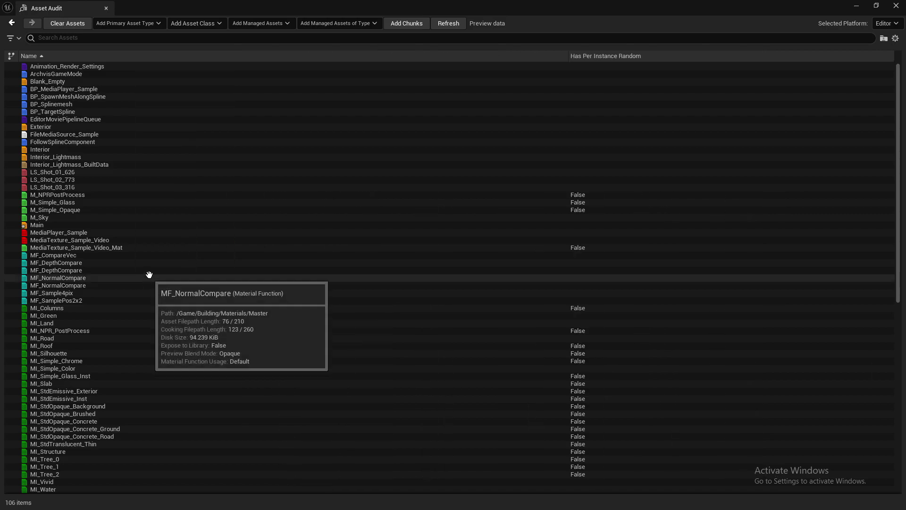
- Show the Type and Disk Size columns in the asset audit again
right_click(150, 56)
click(161, 110)
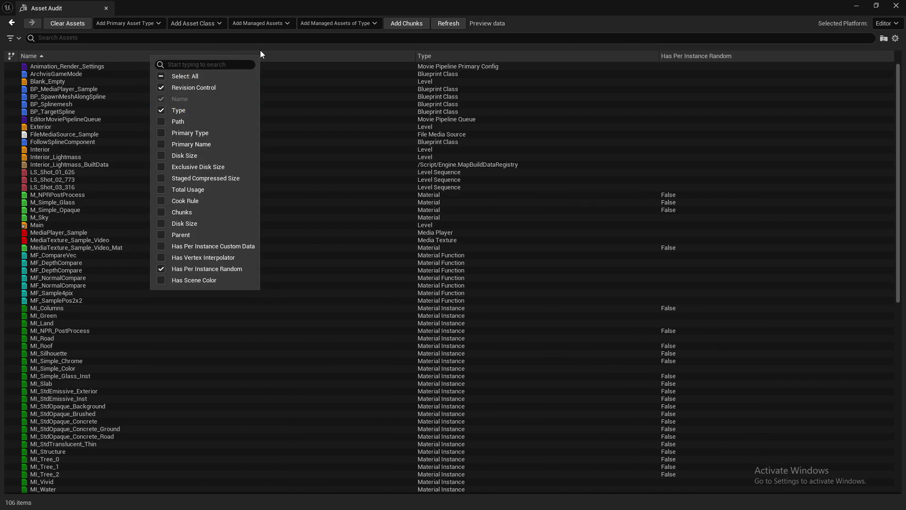
right_click(266, 55)
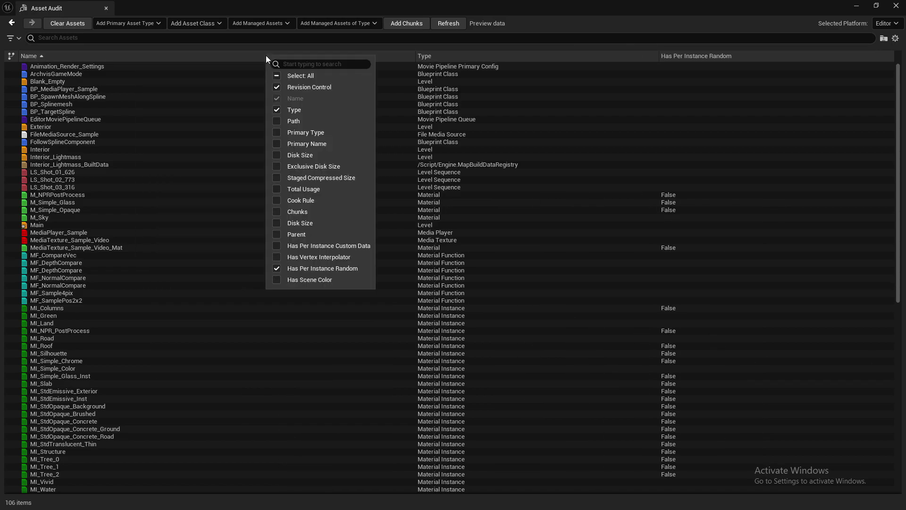
click(277, 155)
click(502, 112)
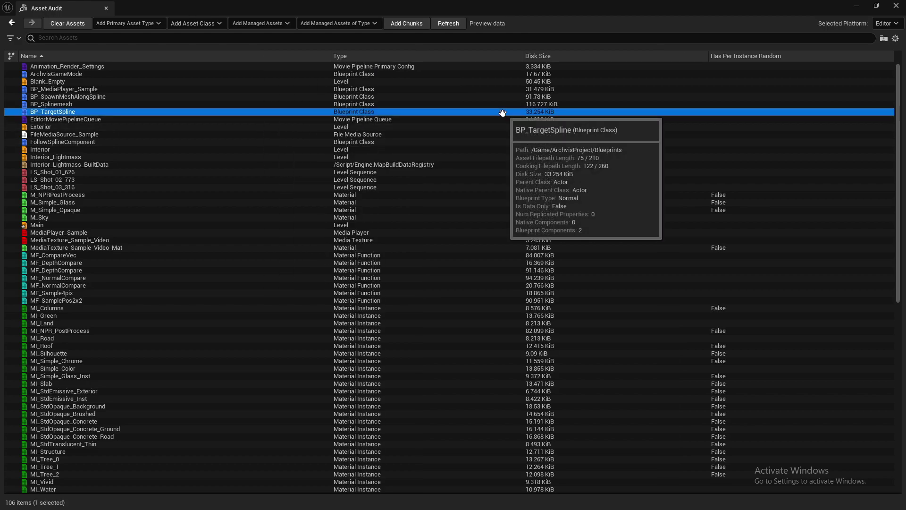
- Sort the audited assets by Type in ascending order and look through the list
click(355, 55)
scroll(436, 103, down, 15)
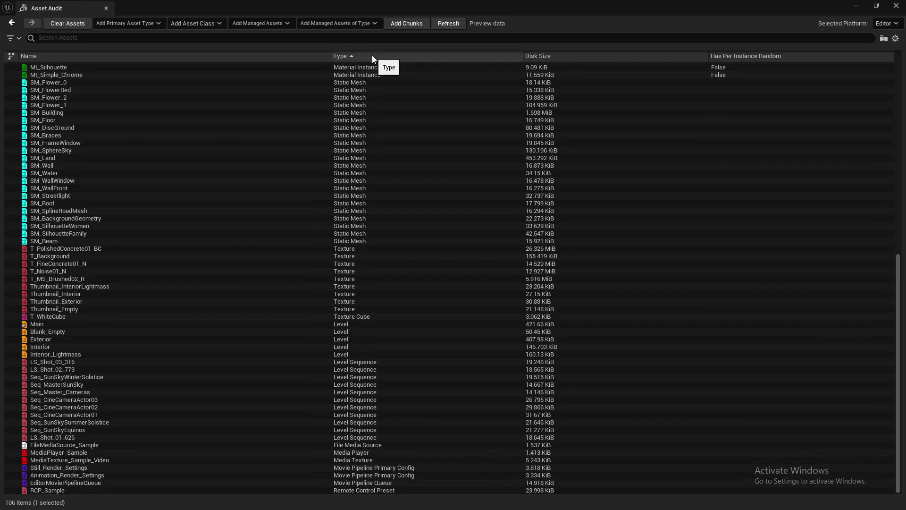
scroll(372, 55, up, 15)
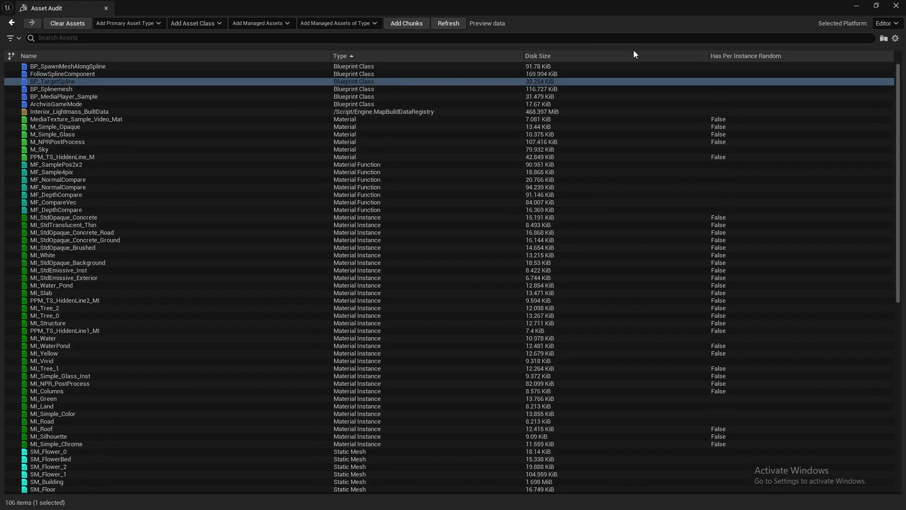
- Narrow the Name column and review the assets grouped by type, including the details of SM_SilhouetteWomen
click(331, 55)
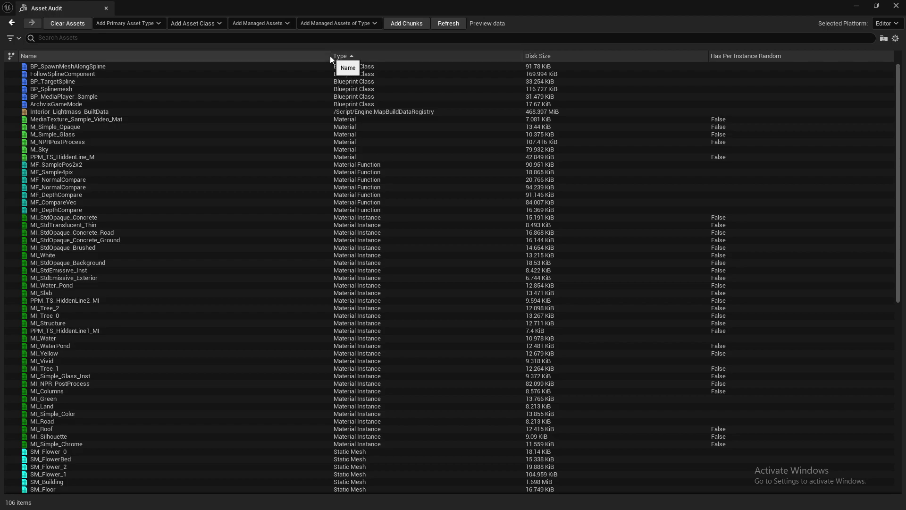
drag(332, 57, 249, 58)
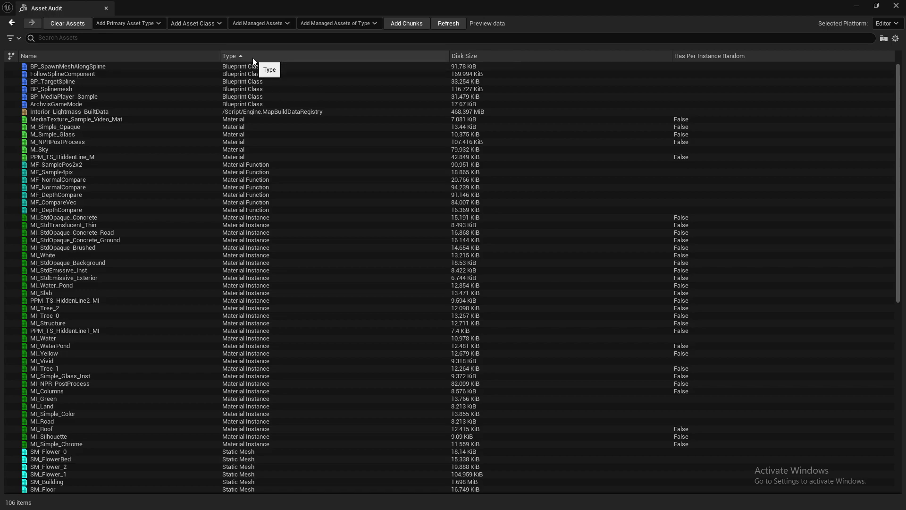
right_drag(268, 121, 296, 150)
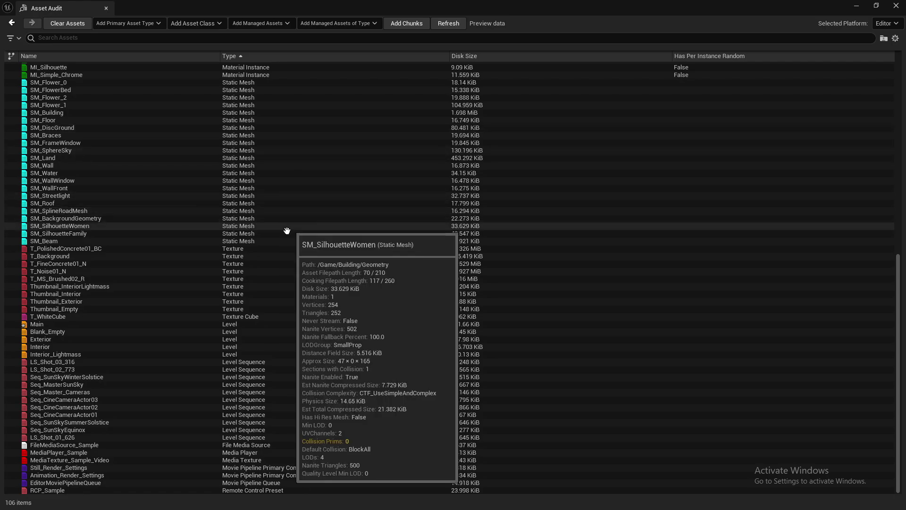
mouse_move(285, 226)
scroll(285, 225, up, 6)
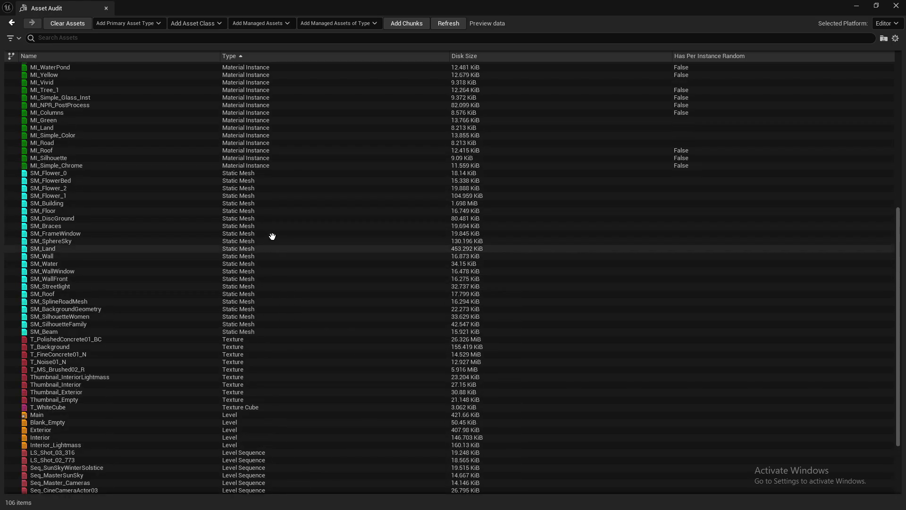
scroll(250, 325, up, 18)
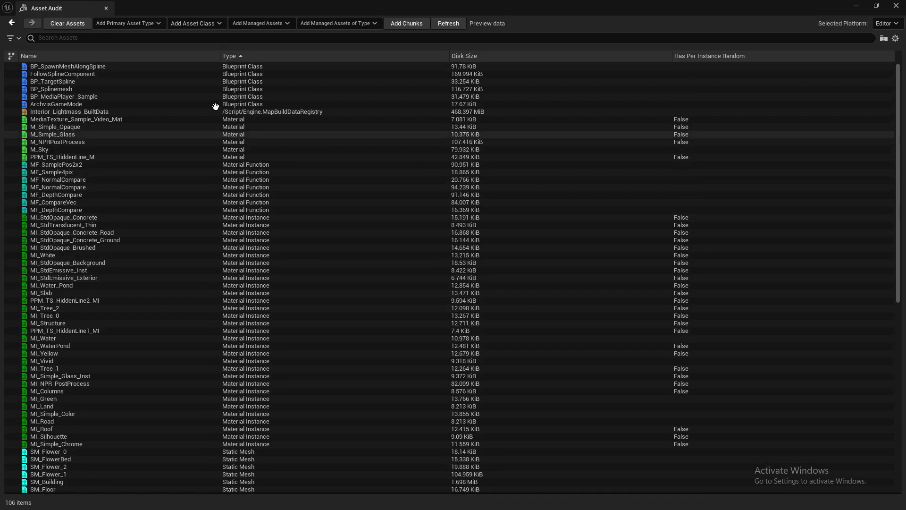
- Sort the audited assets by Disk Size in descending order and narrow the Name and Type columns
scroll(219, 152, down, 20)
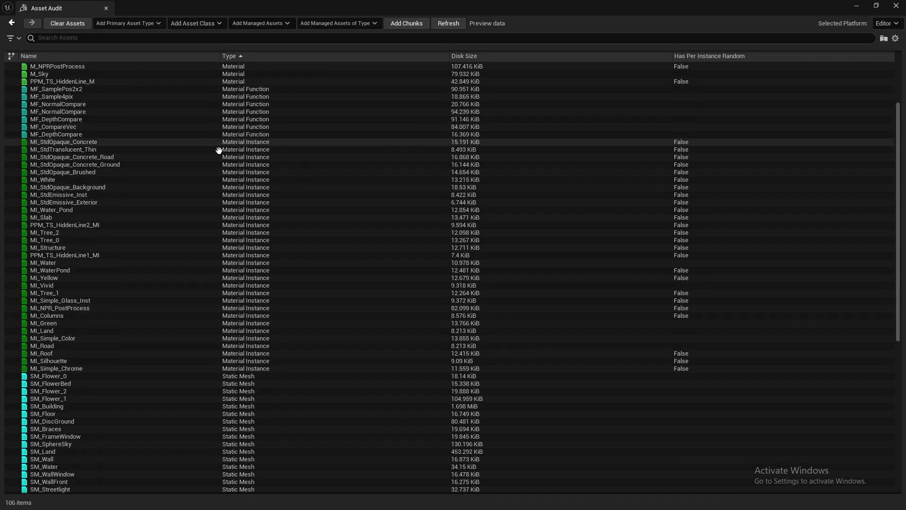
scroll(421, 165, up, 20)
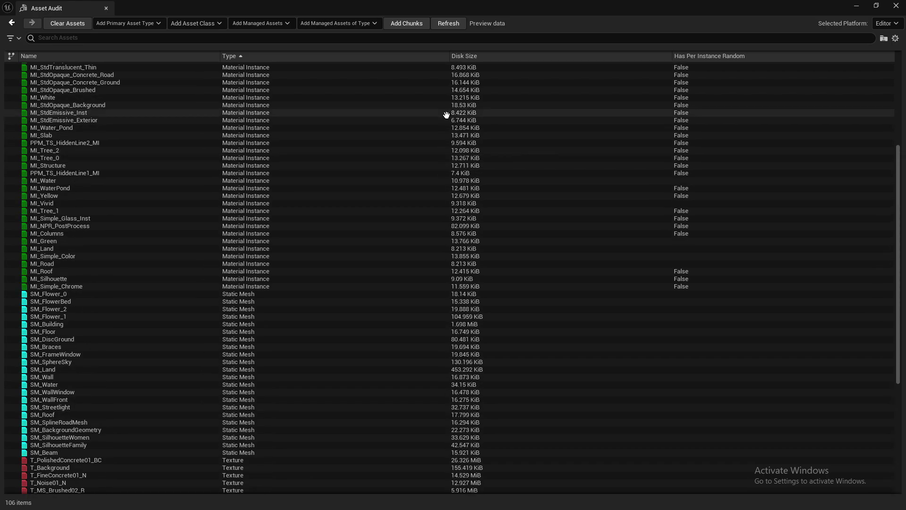
click(504, 57)
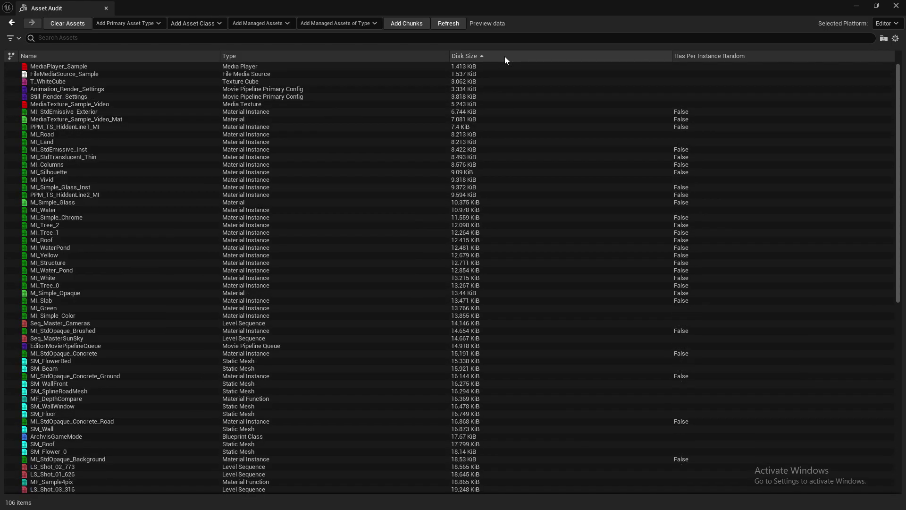
click(505, 56)
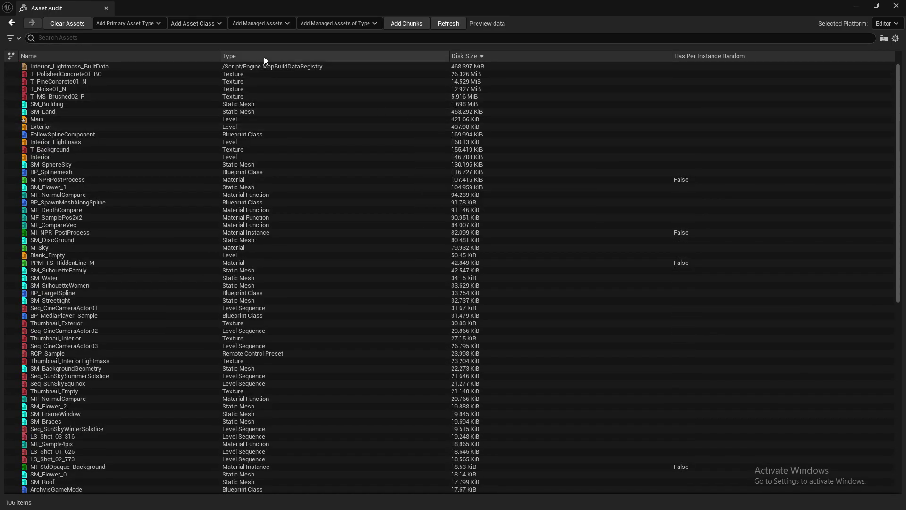
drag(220, 57, 159, 58)
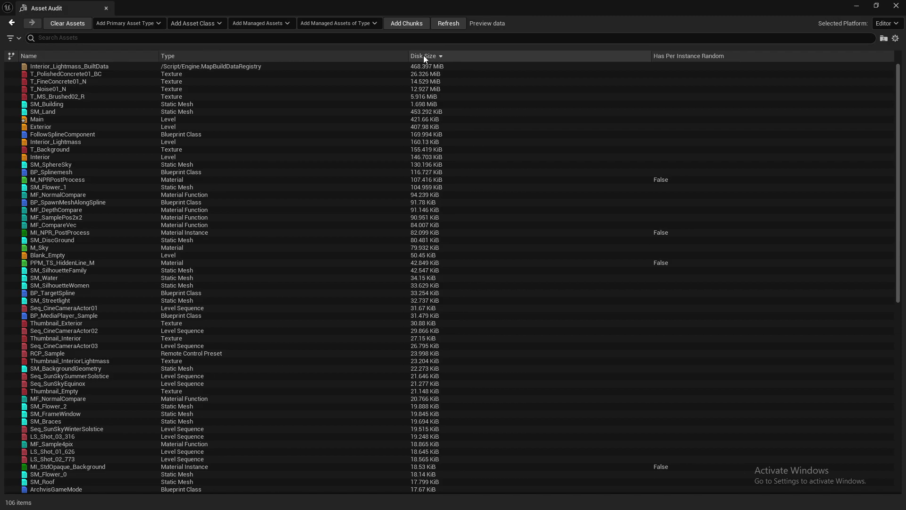
drag(409, 57, 298, 56)
- Inspect the audited assets with the highest disk size, including Interior_Lightmass_BuiltData, T_FineConcrete01_N and T_PolishedConcrete01_BC
click(416, 81)
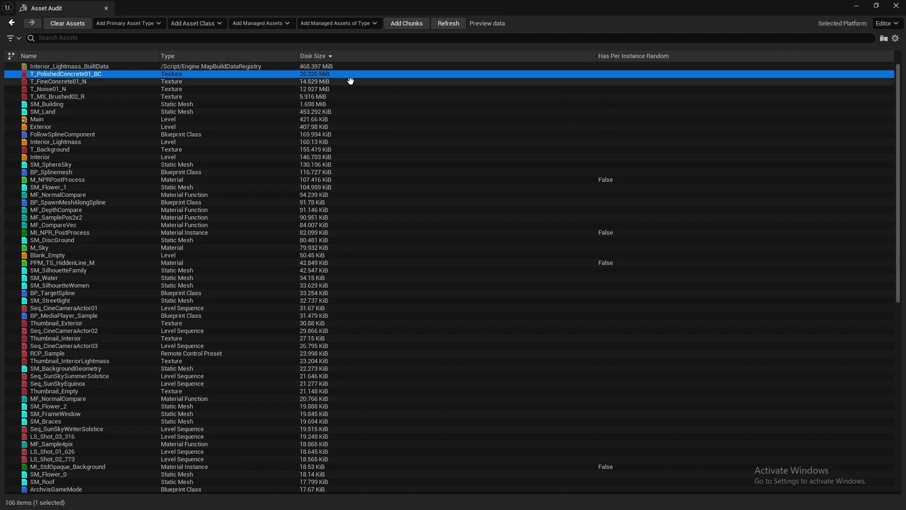
mouse_move(346, 84)
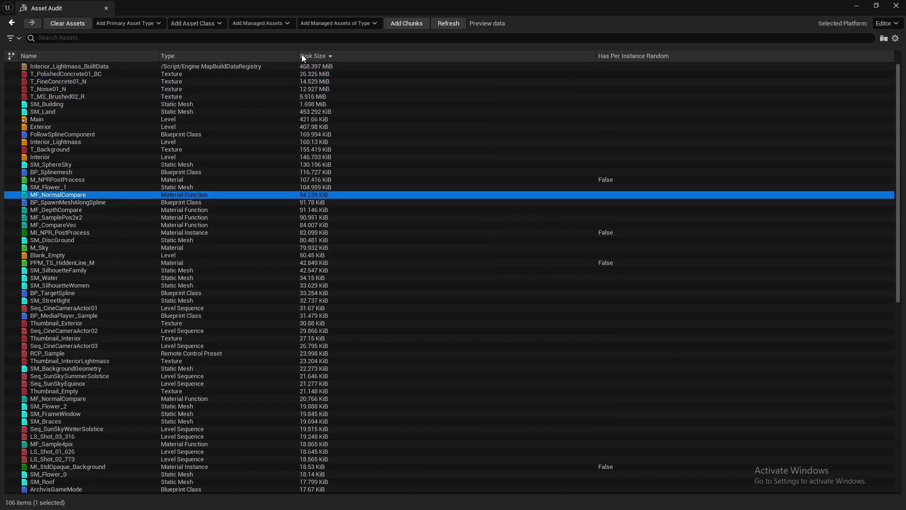
click(328, 75)
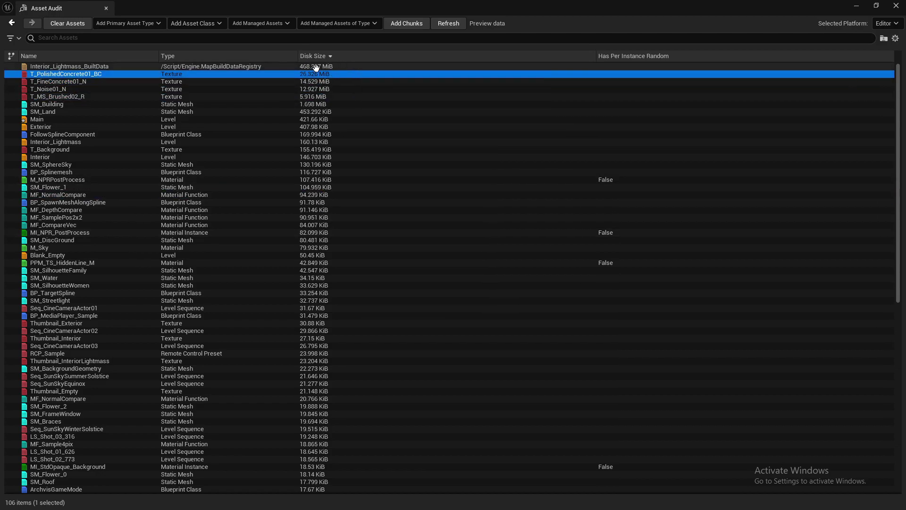
mouse_move(61, 73)
click(109, 66)
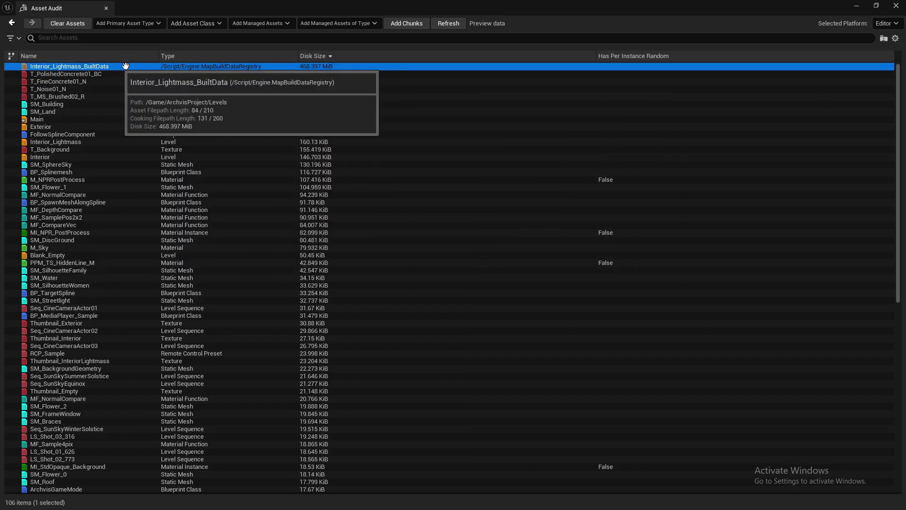
click(76, 81)
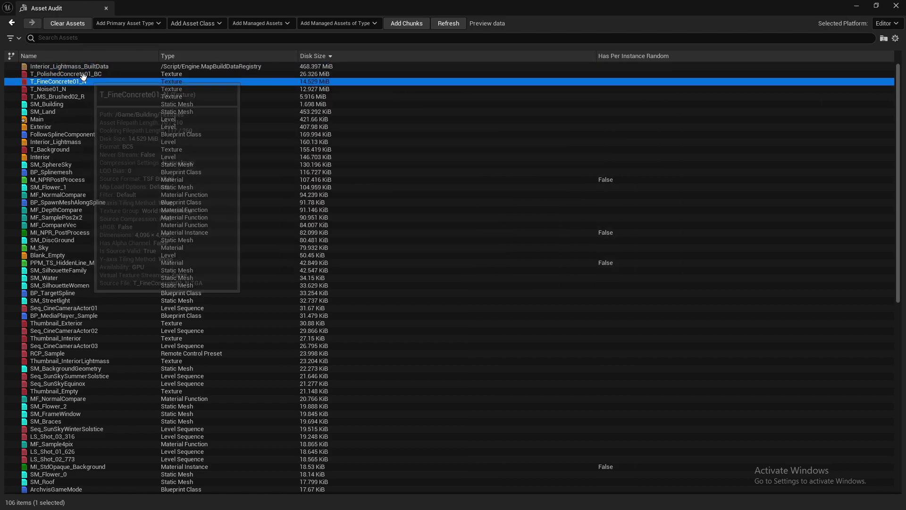
click(51, 74)
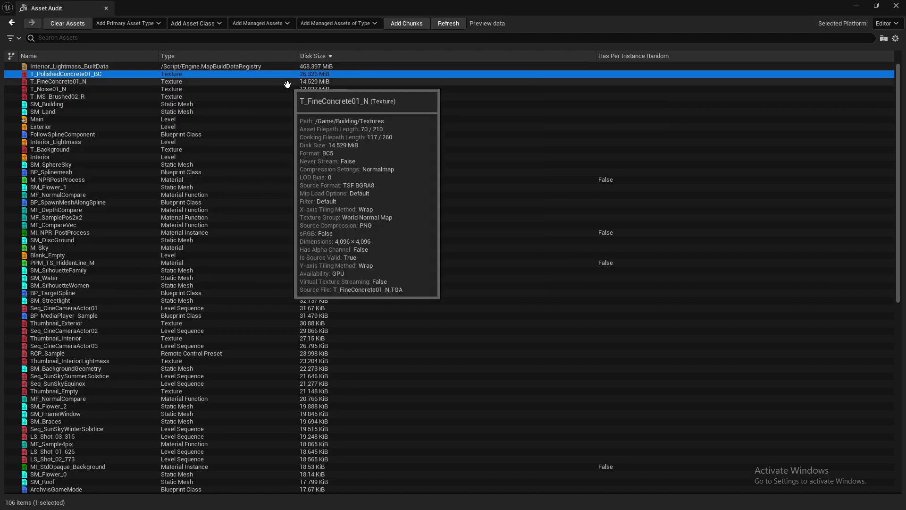
- Browse from the audit to T_PolishedConcrete01_BC in the Content Browser and enlarge that browser window
right_click(271, 76)
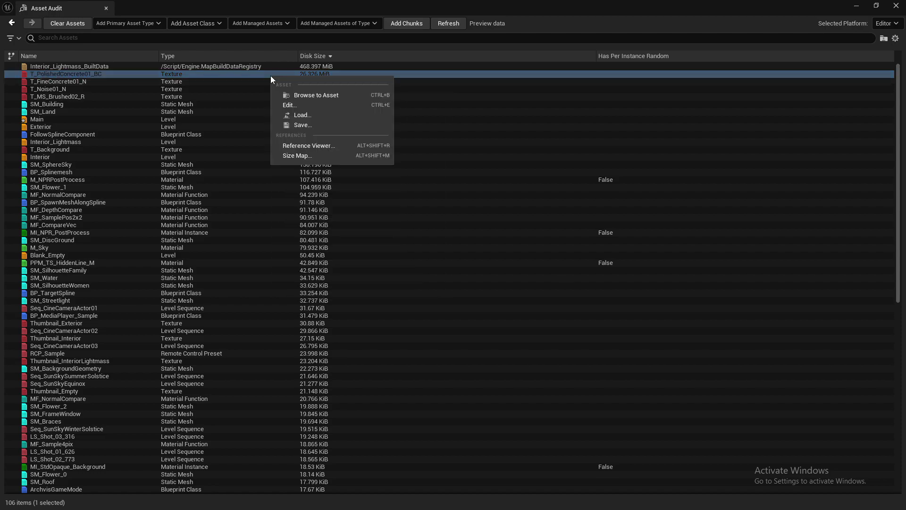
click(314, 74)
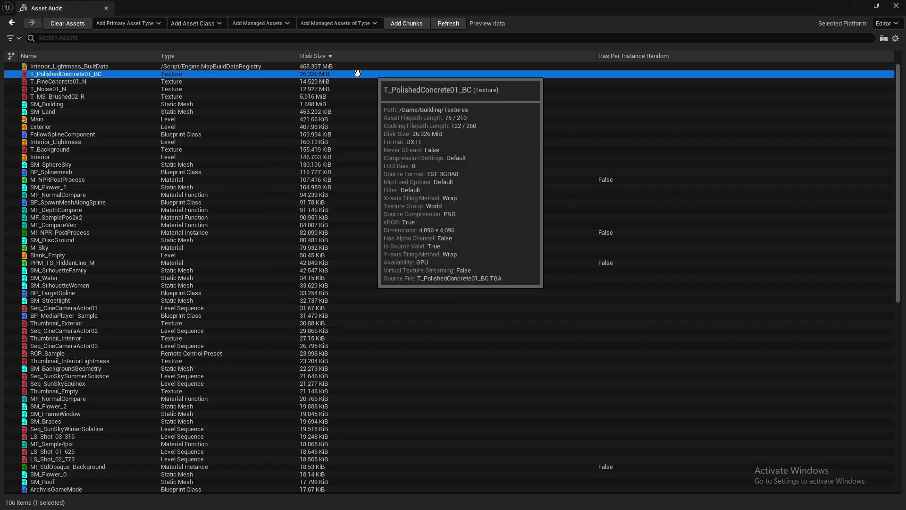
right_click(206, 74)
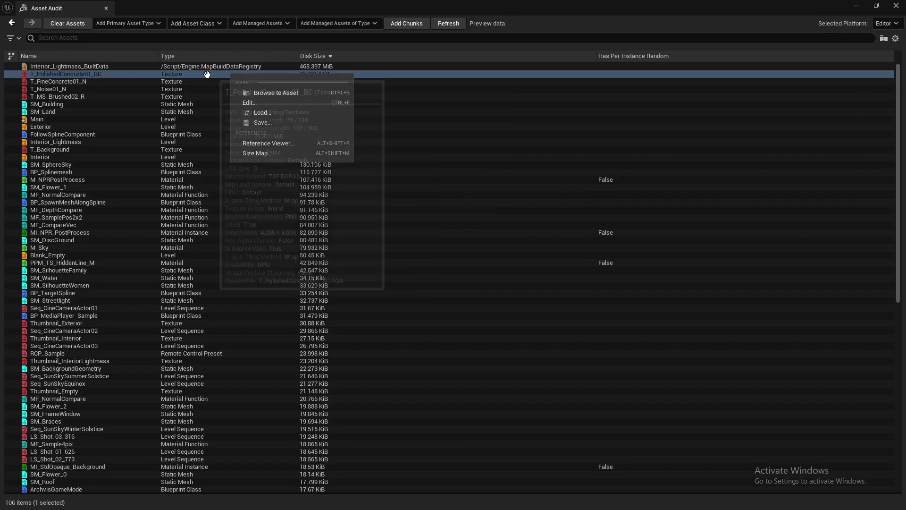
click(276, 93)
drag(544, 223, 425, 132)
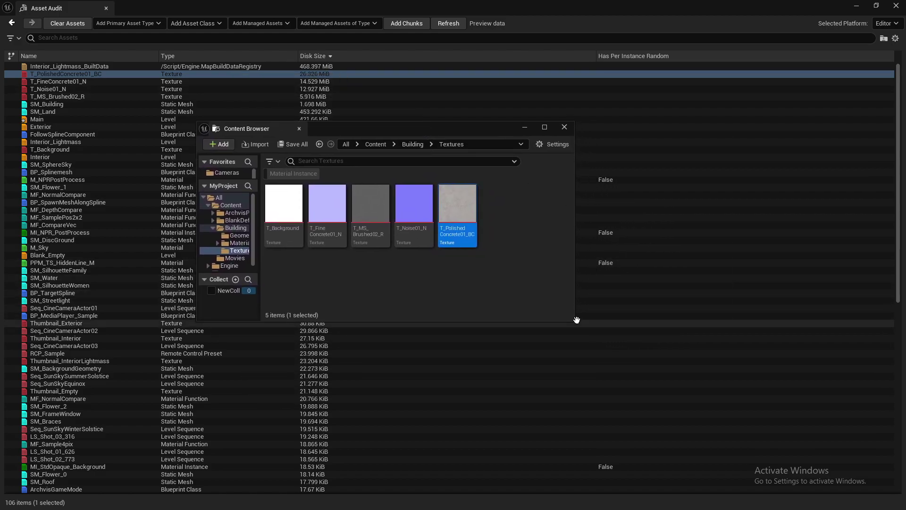
drag(574, 320, 677, 390)
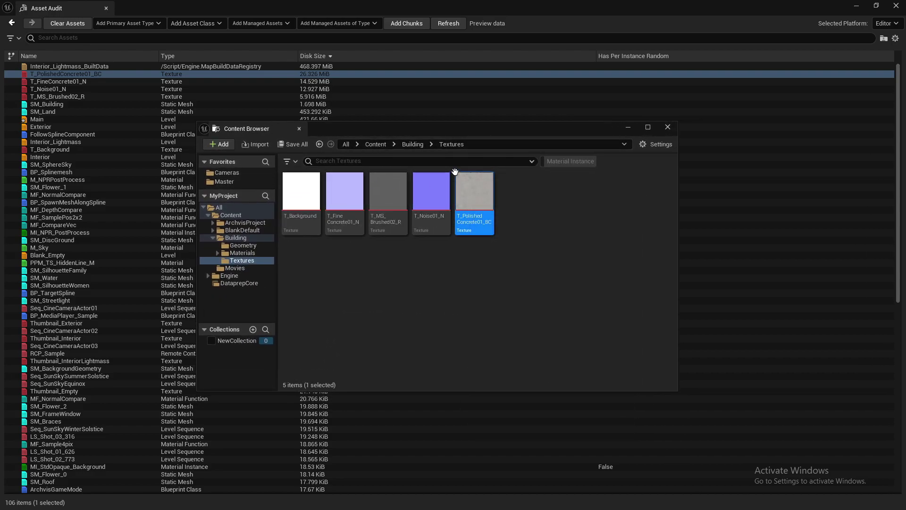
- Review the details and the available texture actions of T_PolishedConcrete01_BC in the Content Browser
mouse_move(479, 221)
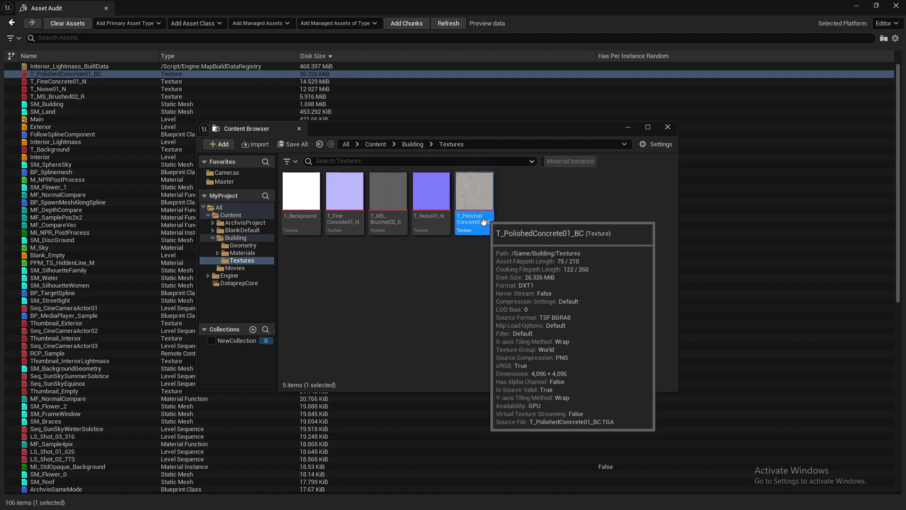
right_click(481, 191)
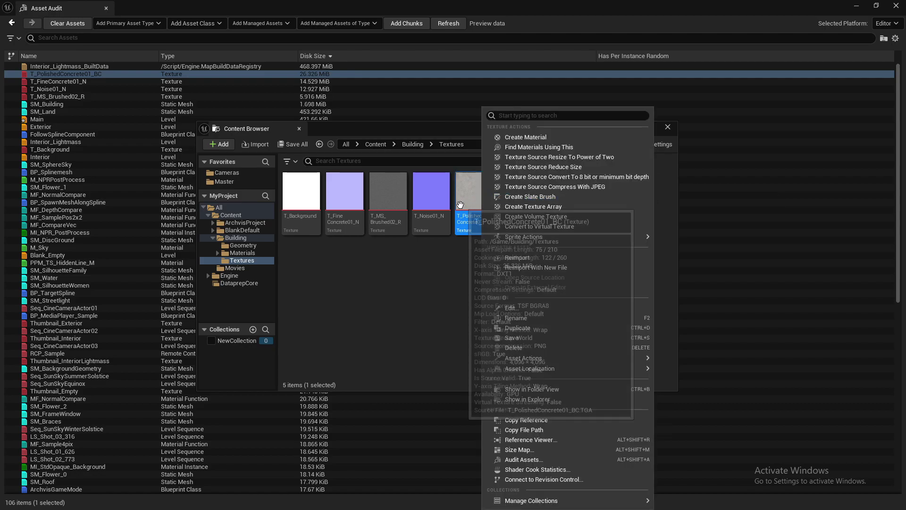
mouse_move(473, 199)
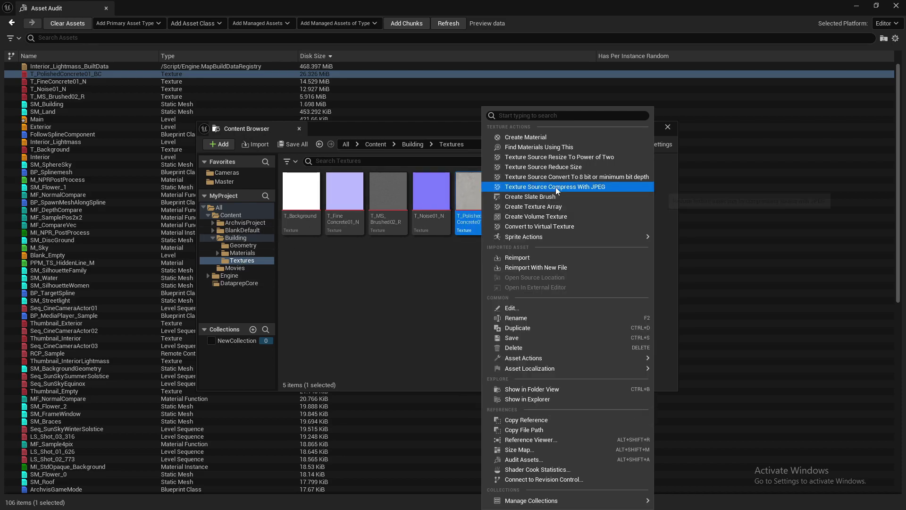
click(464, 258)
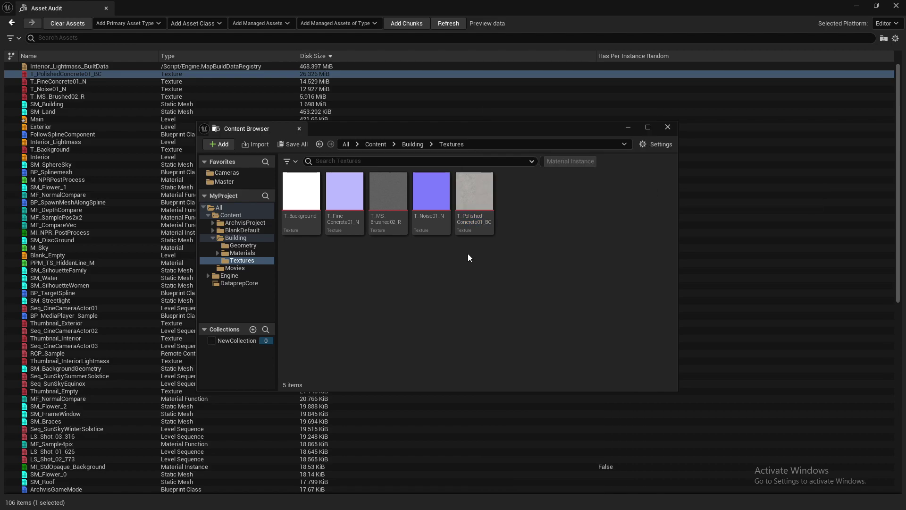
- Open the Reference Viewer for the T_PolishedConcrete01_BC texture and look over its reference graph
right_click(470, 222)
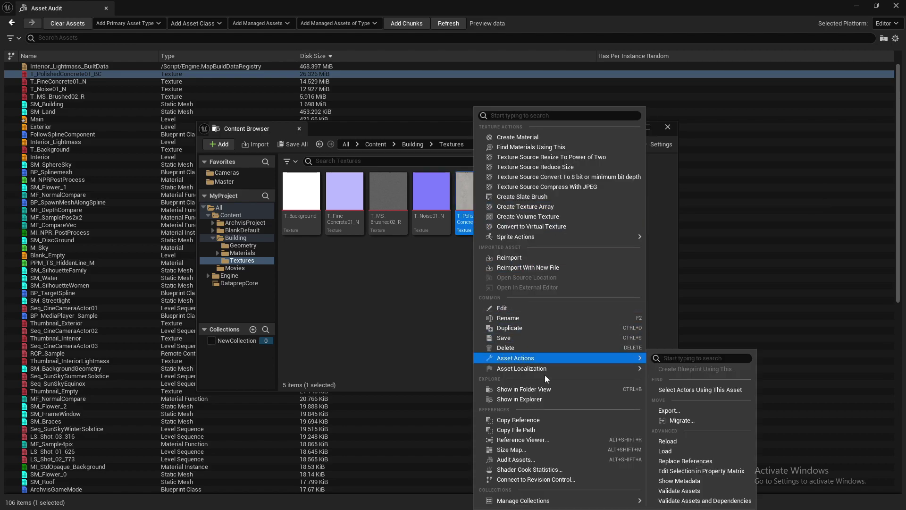
click(556, 440)
scroll(533, 352, down, 5)
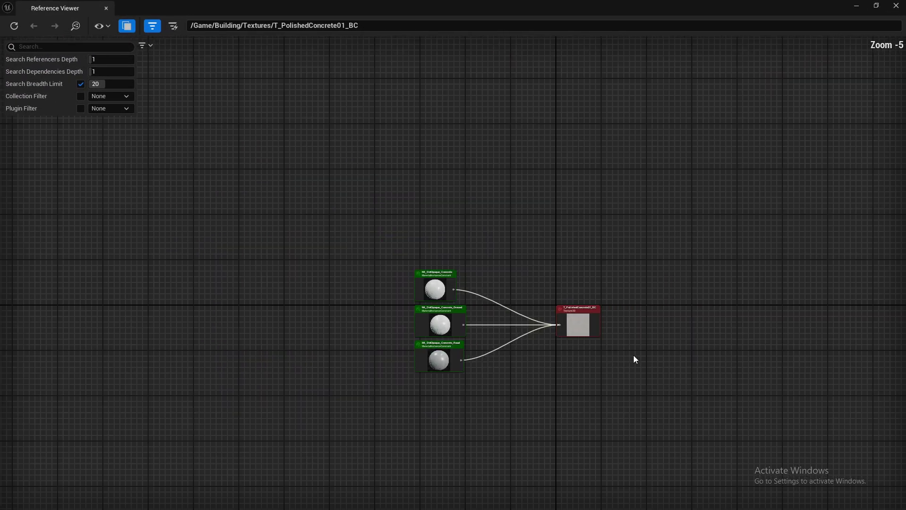
scroll(570, 358, up, 5)
scroll(569, 353, down, 2)
scroll(299, 320, down, 4)
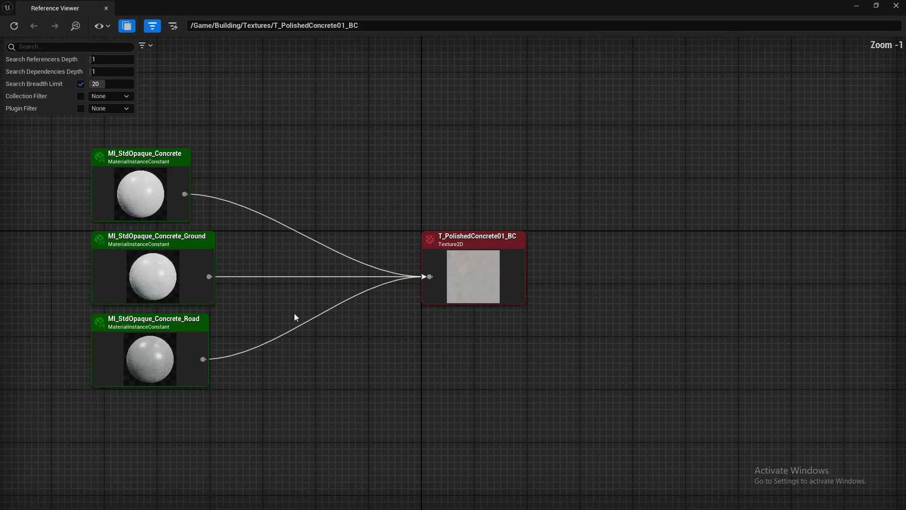
scroll(392, 266, up, 4)
- Examine the links between the T_PolishedConcrete01_BC node and the material instances that reference it
click(402, 258)
scroll(381, 269, down, 3)
scroll(381, 269, up, 3)
right_drag(485, 297, 515, 257)
scroll(532, 248, down, 3)
scroll(532, 249, down, 1)
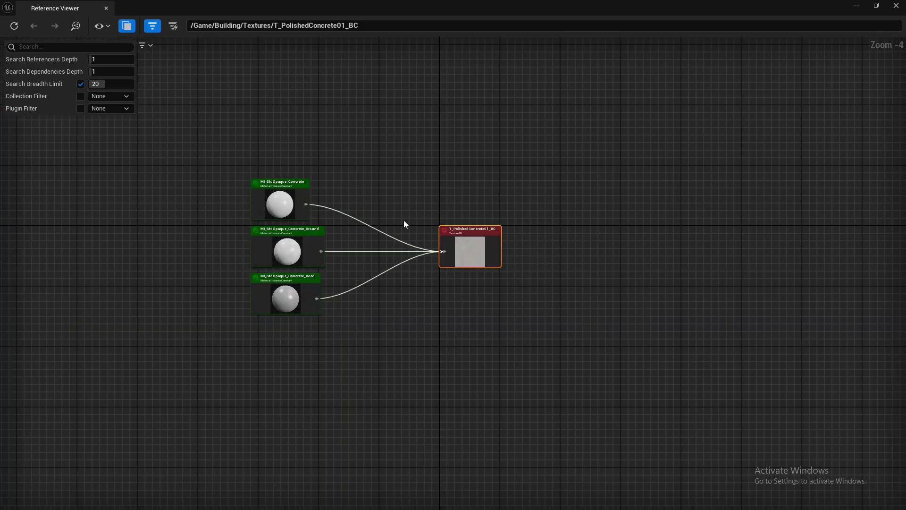
scroll(387, 217, up, 4)
scroll(418, 297, down, 2)
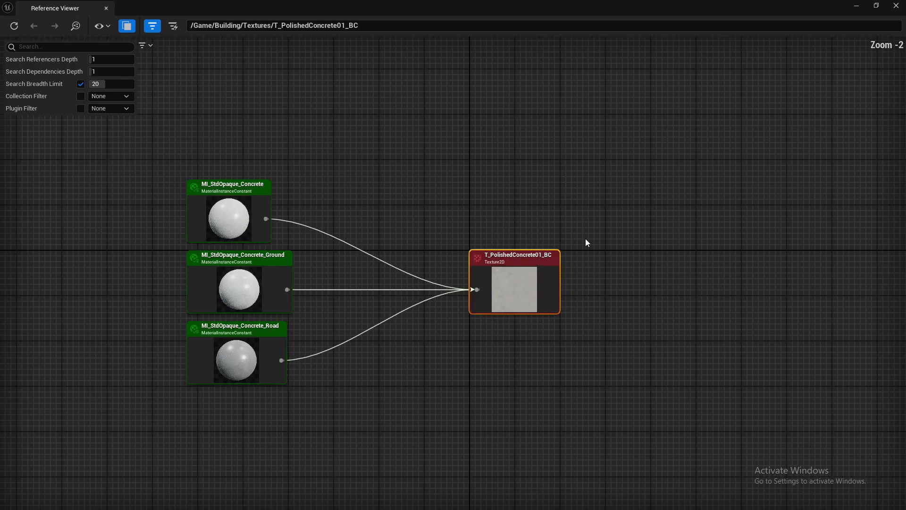
scroll(487, 217, down, 2)
scroll(530, 189, up, 1)
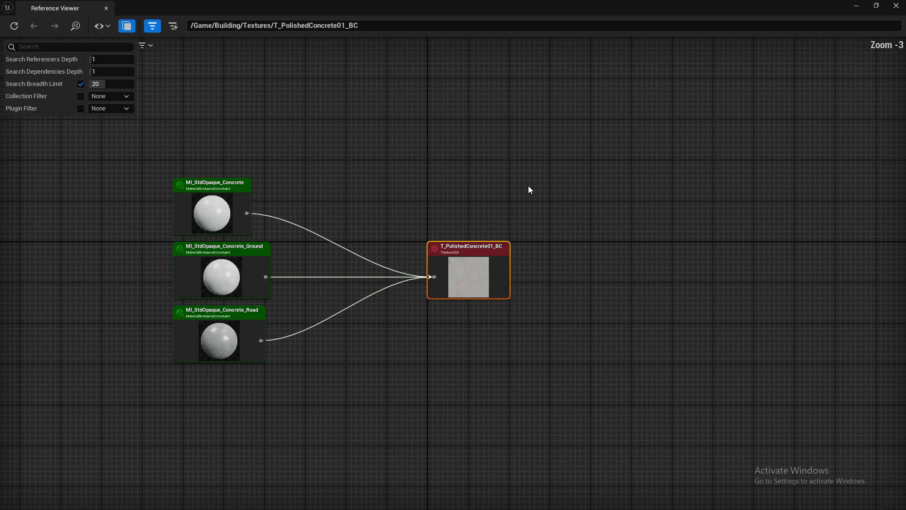
right_drag(528, 190, 468, 167)
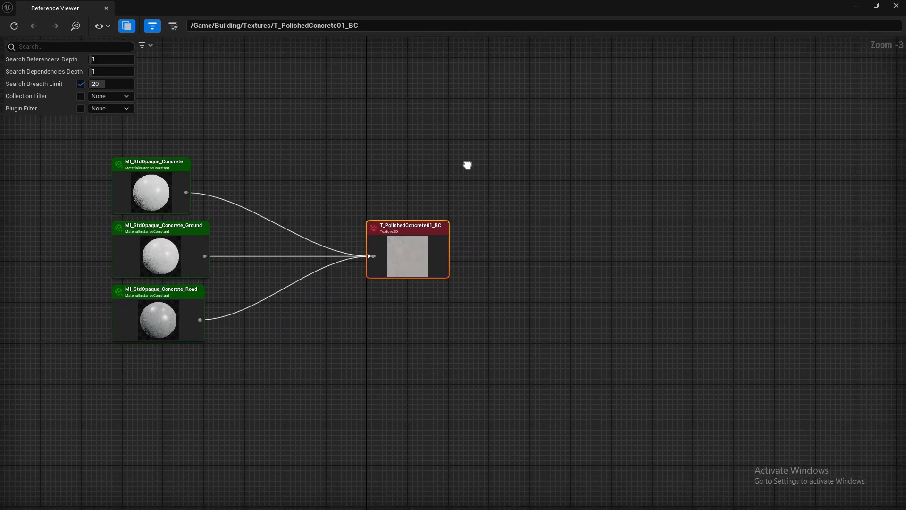
- Center the reference graph on MI_StdOpaque_Concrete_Ground and examine its referencing levels and mesh and its material and texture dependencies
double_click(176, 228)
scroll(699, 267, down, 5)
scroll(563, 268, up, 5)
right_drag(245, 203, 359, 218)
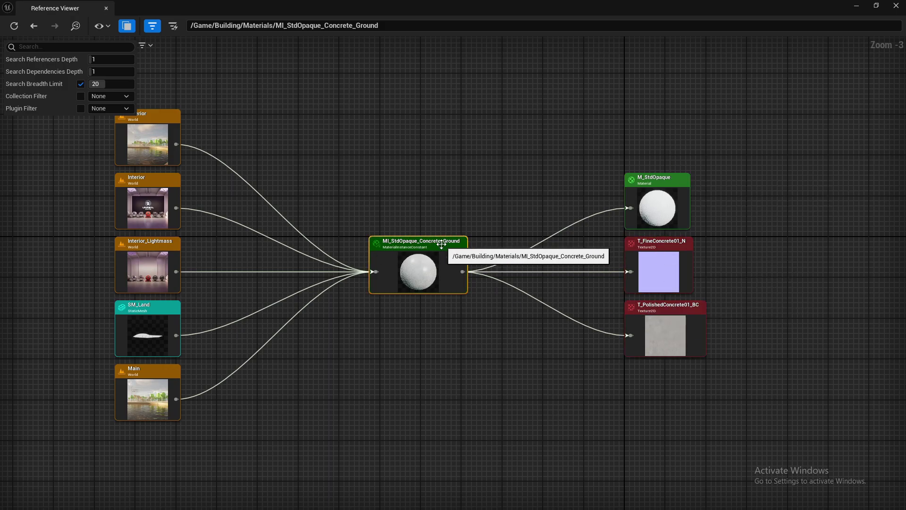
click(167, 148)
click(407, 254)
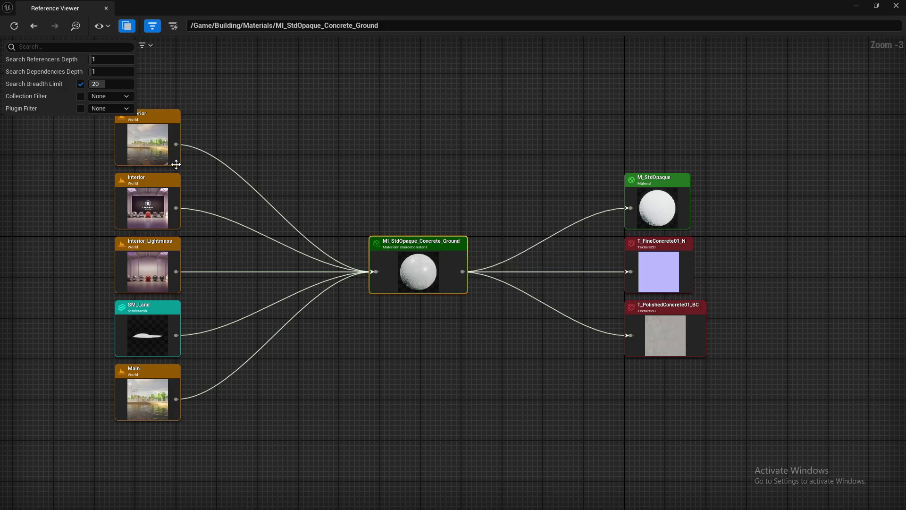
click(173, 388)
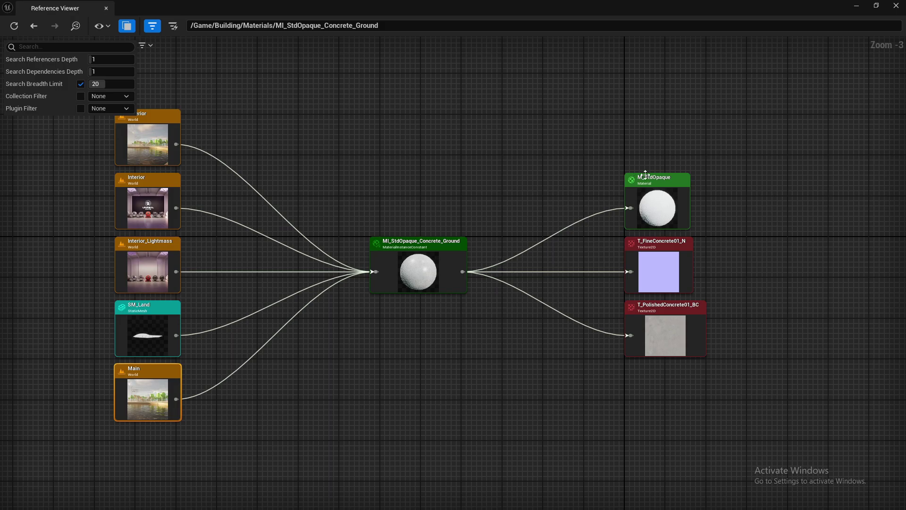
scroll(773, 254, up, 3)
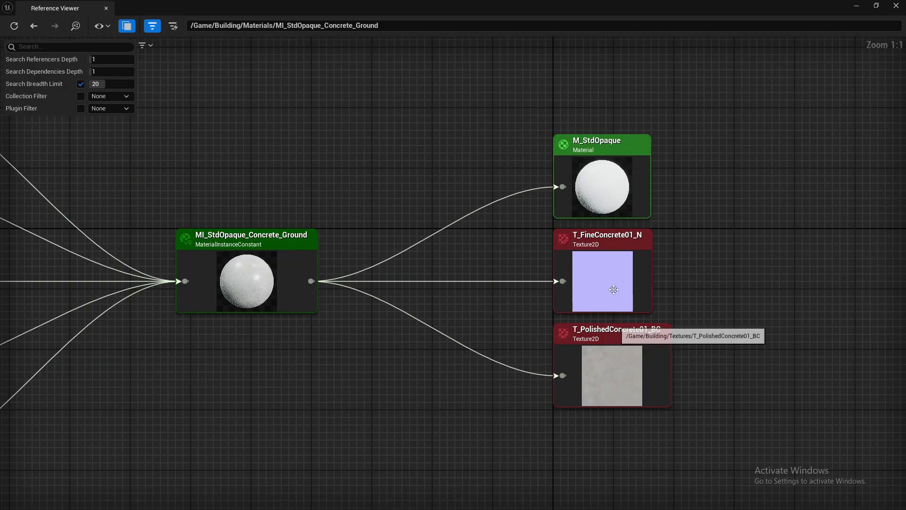
- Center the graph back on T_PolishedConcrete01_BC and check the MI_StdOpaque_Concrete, Concrete_Ground and Concrete_Road instances that use it
double_click(605, 326)
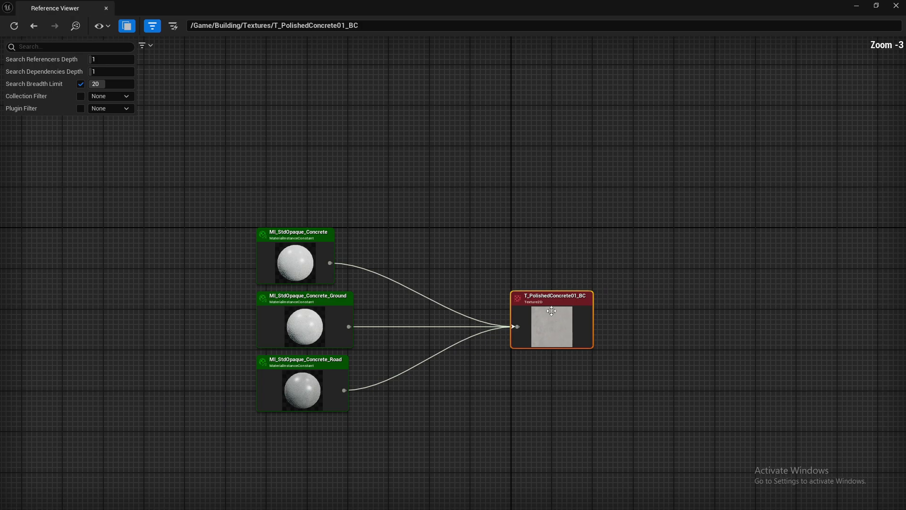
scroll(539, 405, up, 3)
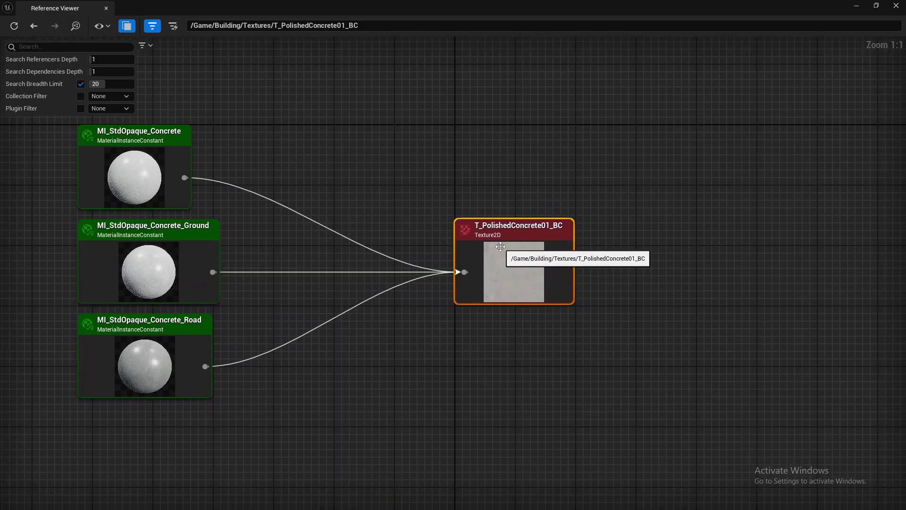
right_drag(252, 216, 333, 219)
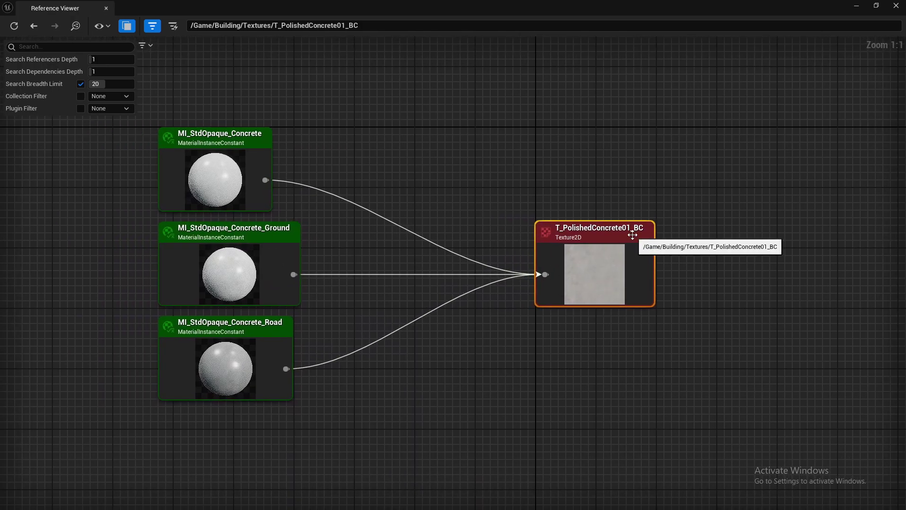
click(218, 169)
click(221, 270)
click(222, 363)
scroll(474, 305, down, 4)
scroll(518, 283, up, 4)
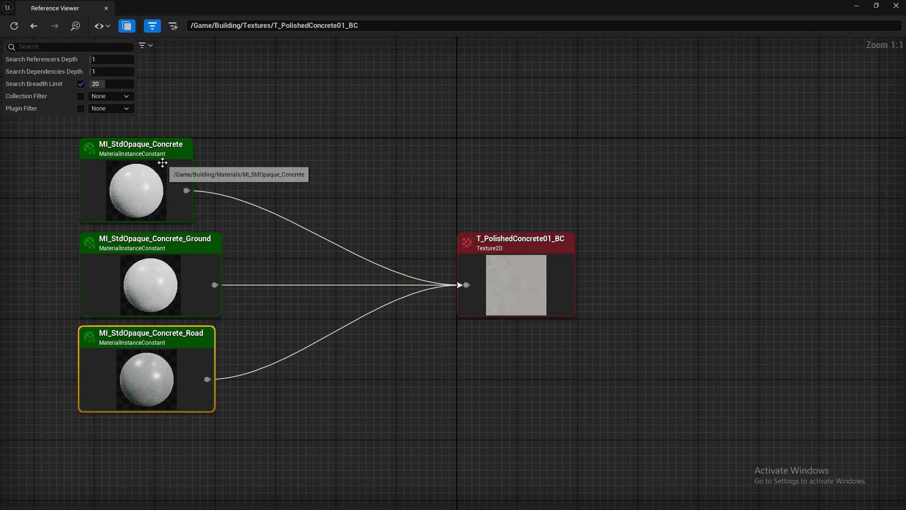
- Set the referencers search depth to 2 for the T_PolishedConcrete01_BC reference graph
scroll(457, 197, down, 2)
scroll(457, 201, down, 3)
scroll(384, 227, up, 4)
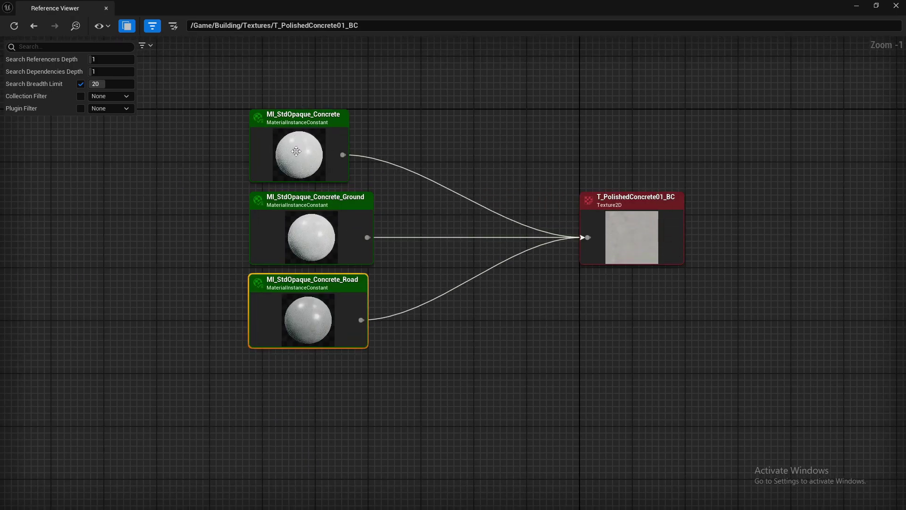
scroll(546, 361, down, 6)
scroll(585, 348, up, 3)
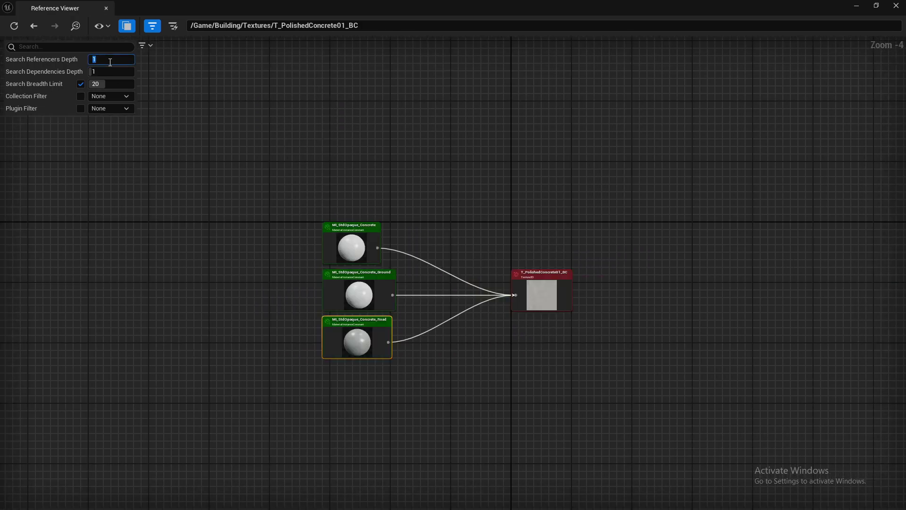
key(Return)
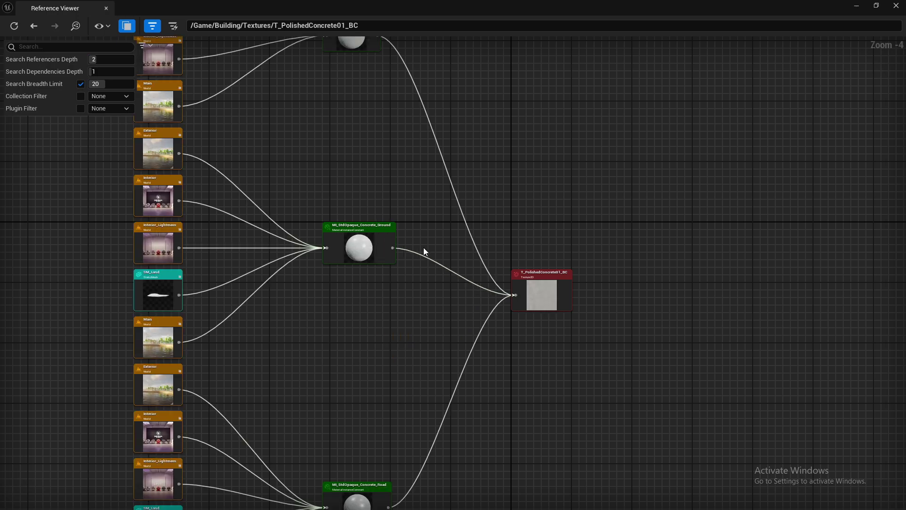
- Examine the two-deep referencer chain of T_PolishedConcrete01_BC, from its concrete material instances back to the levels and meshes using them
scroll(423, 248, down, 3)
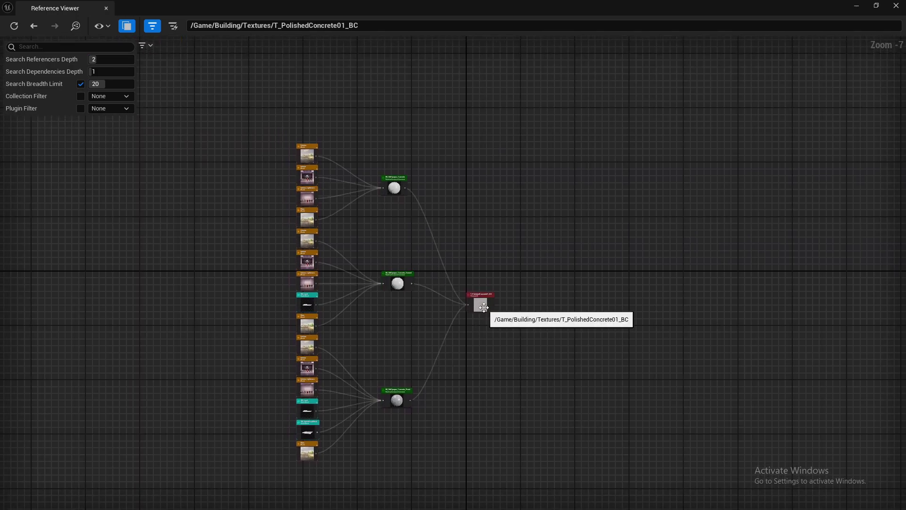
click(469, 309)
scroll(469, 308, up, 8)
scroll(472, 310, down, 9)
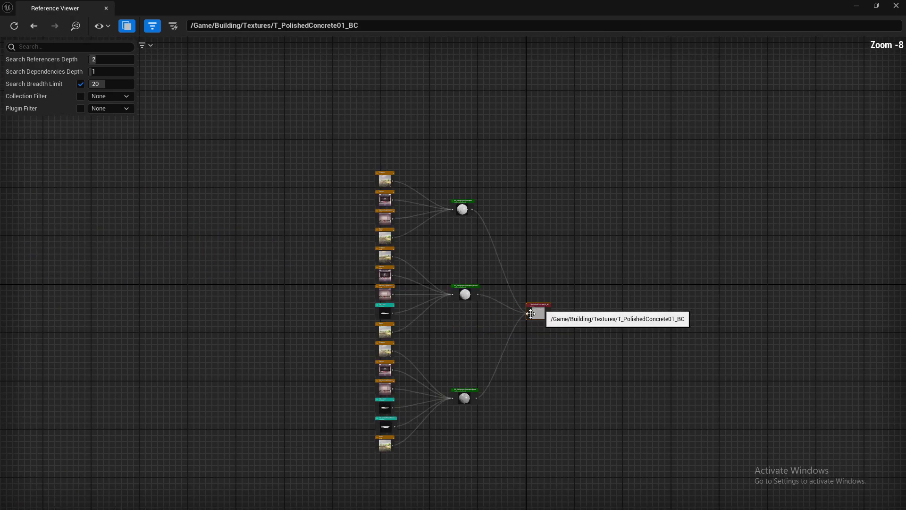
scroll(543, 302, up, 4)
scroll(395, 170, down, 5)
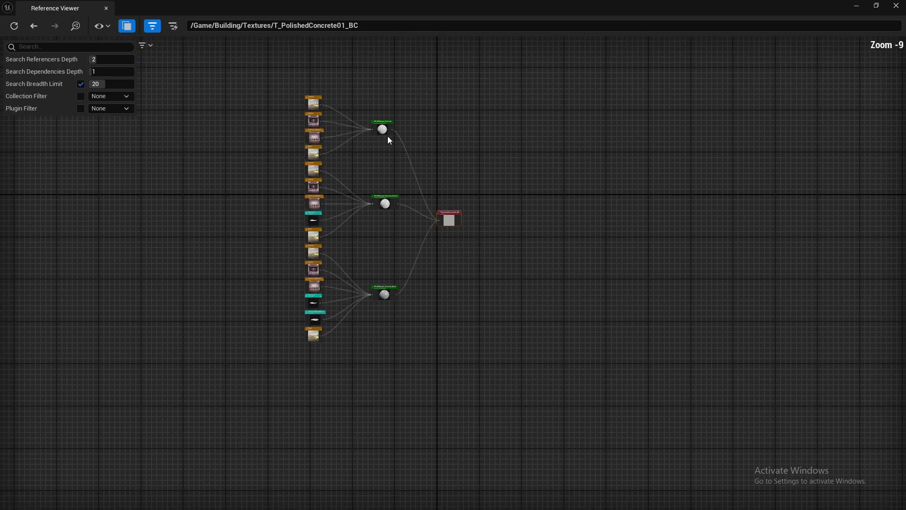
scroll(385, 127, up, 5)
scroll(386, 127, down, 4)
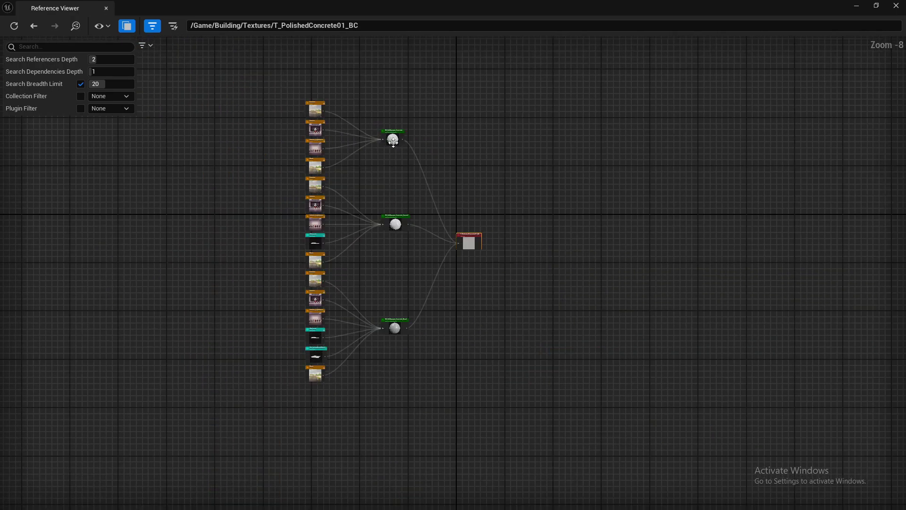
scroll(400, 134, up, 4)
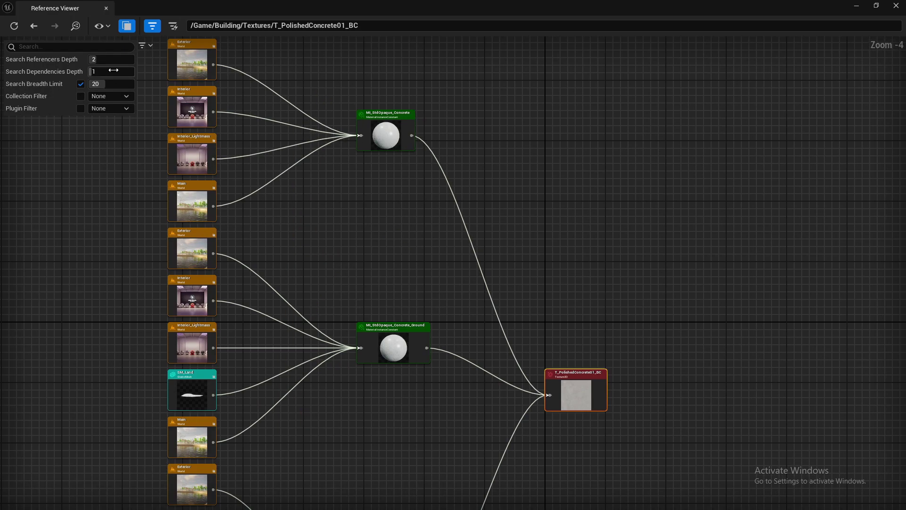
- Center the reference graph on MI_StdOpaque_Concrete and set the dependencies search depth to 2
double_click(378, 117)
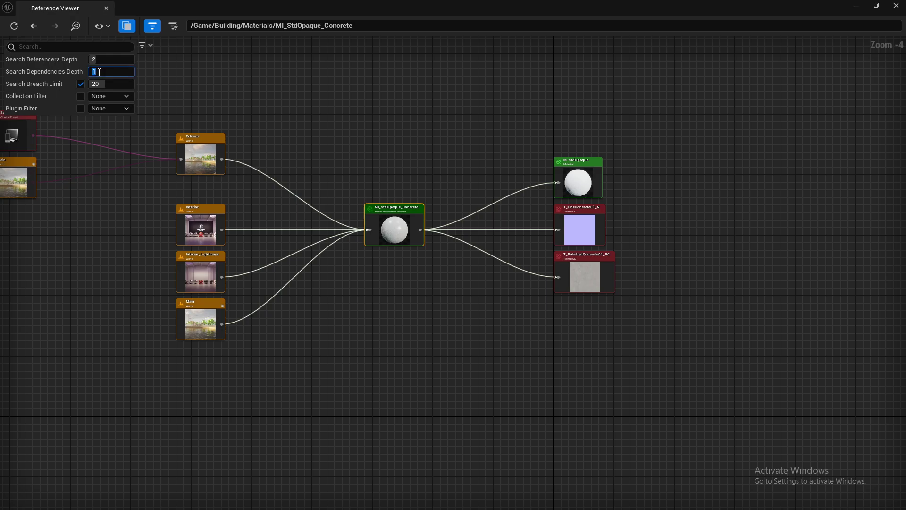
key(Return)
scroll(494, 163, down, 3)
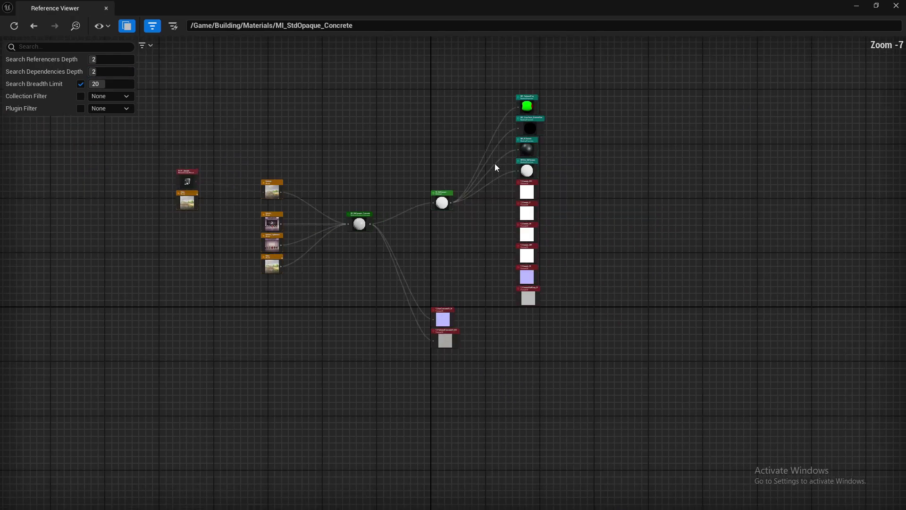
- Examine the MI_StdOpaque_Concrete graph: its referencing levels, the M_StdOpaque parent material, and that material's functions and generic textures
scroll(594, 78, up, 3)
scroll(445, 239, down, 3)
scroll(496, 235, up, 6)
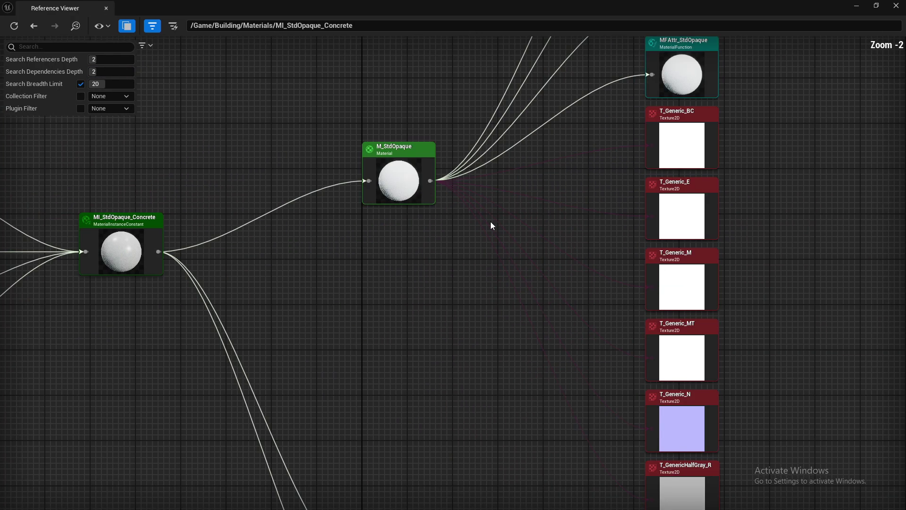
scroll(188, 258, down, 4)
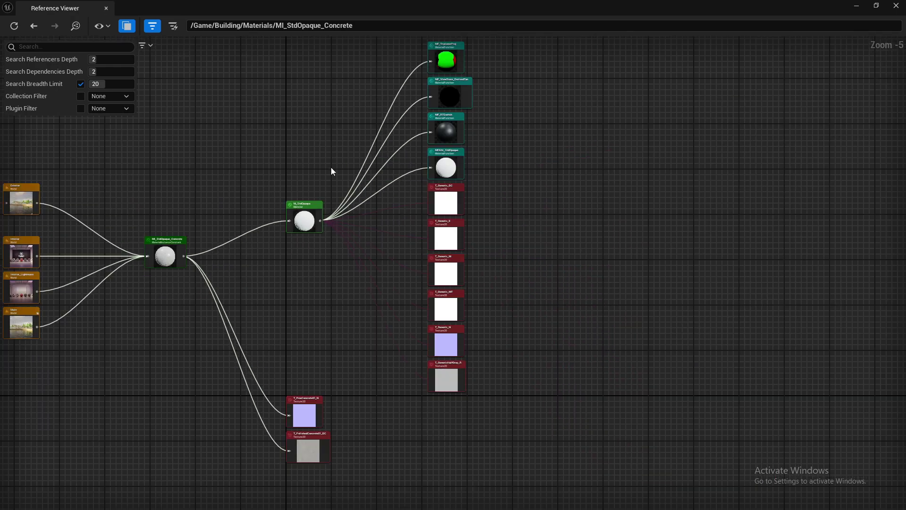
scroll(327, 204, up, 2)
scroll(269, 194, down, 4)
right_drag(260, 206, 398, 216)
scroll(354, 253, up, 6)
scroll(455, 286, down, 4)
scroll(448, 236, down, 2)
scroll(449, 234, up, 4)
scroll(381, 268, down, 2)
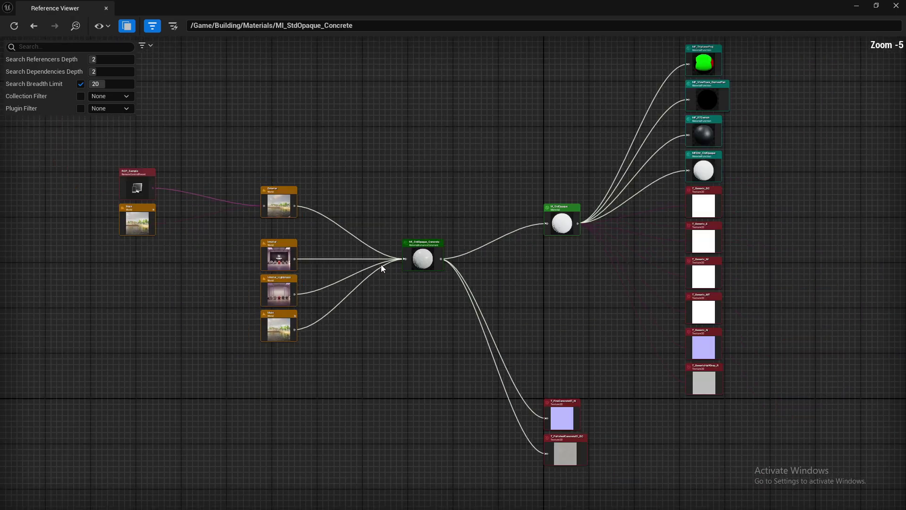